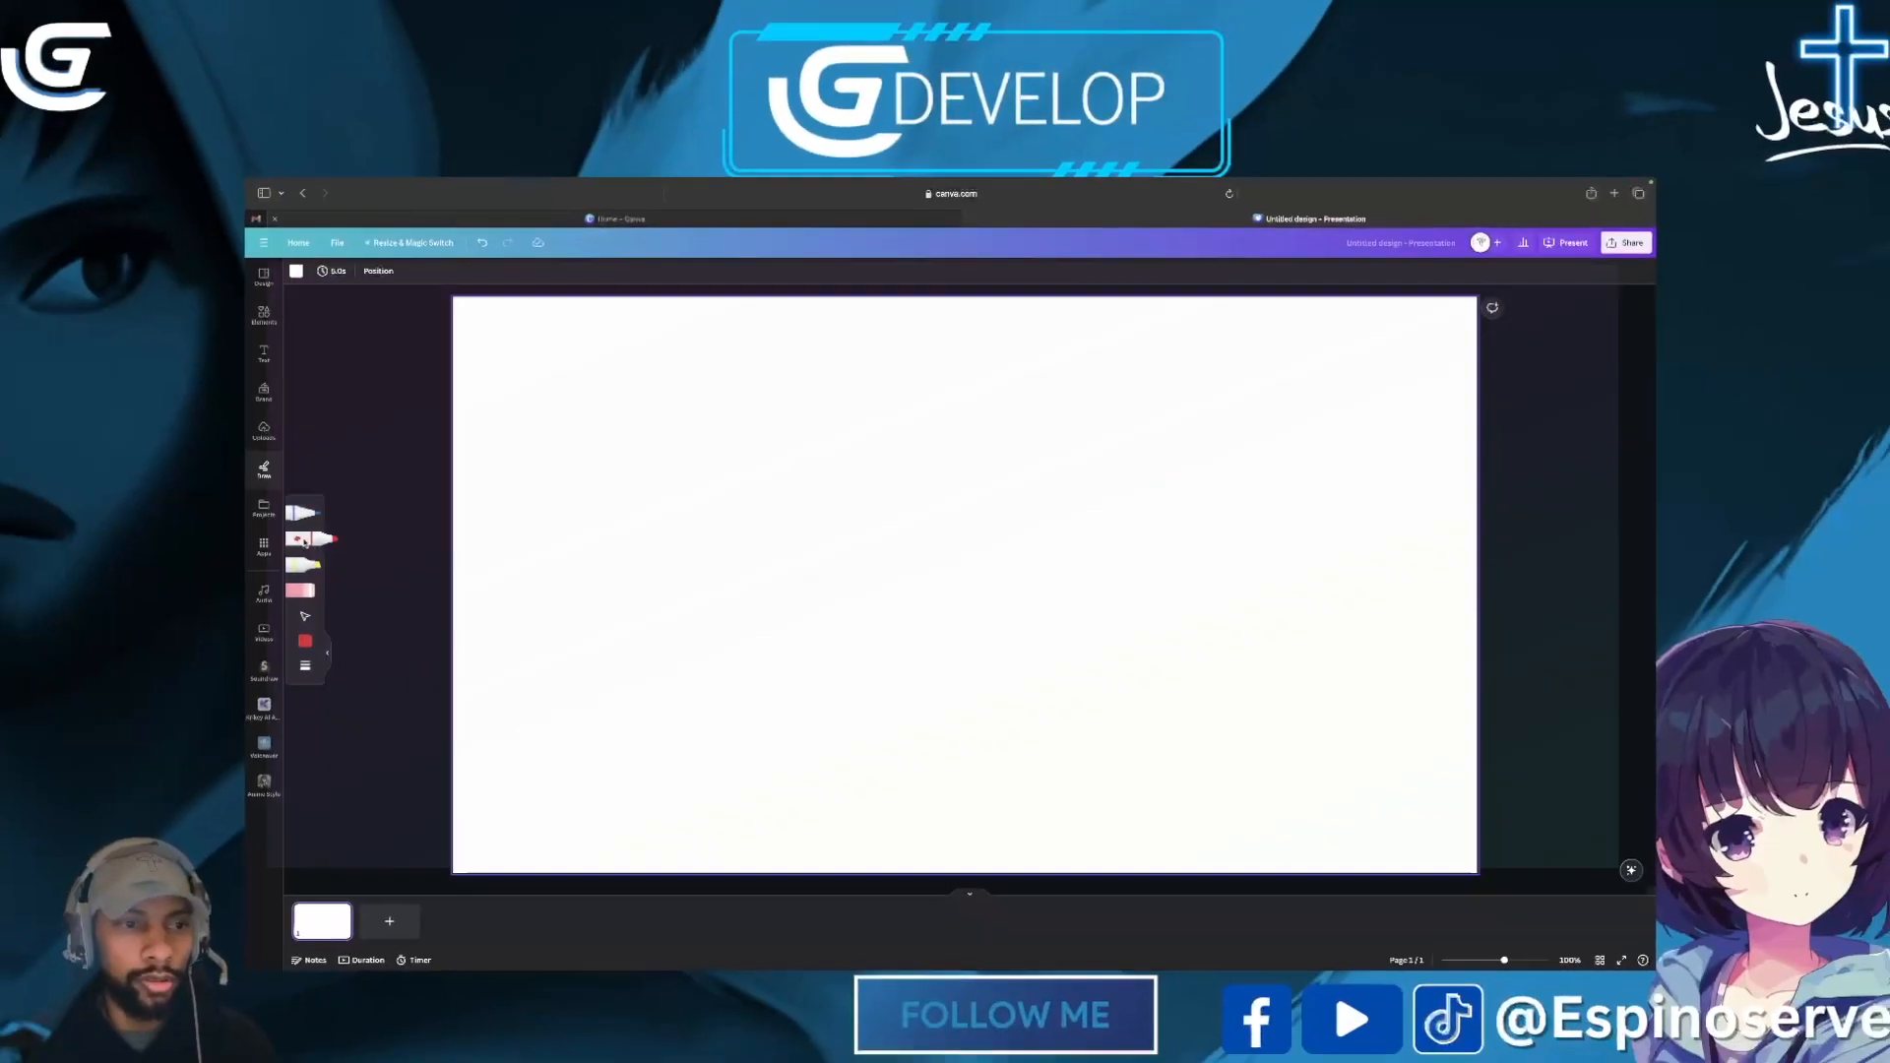
- Draw a red stick-figure character on a thick ground line at the slide's left edge and a P-shaped goal flag near its lower-right corner
drag(259, 628, 310, 637)
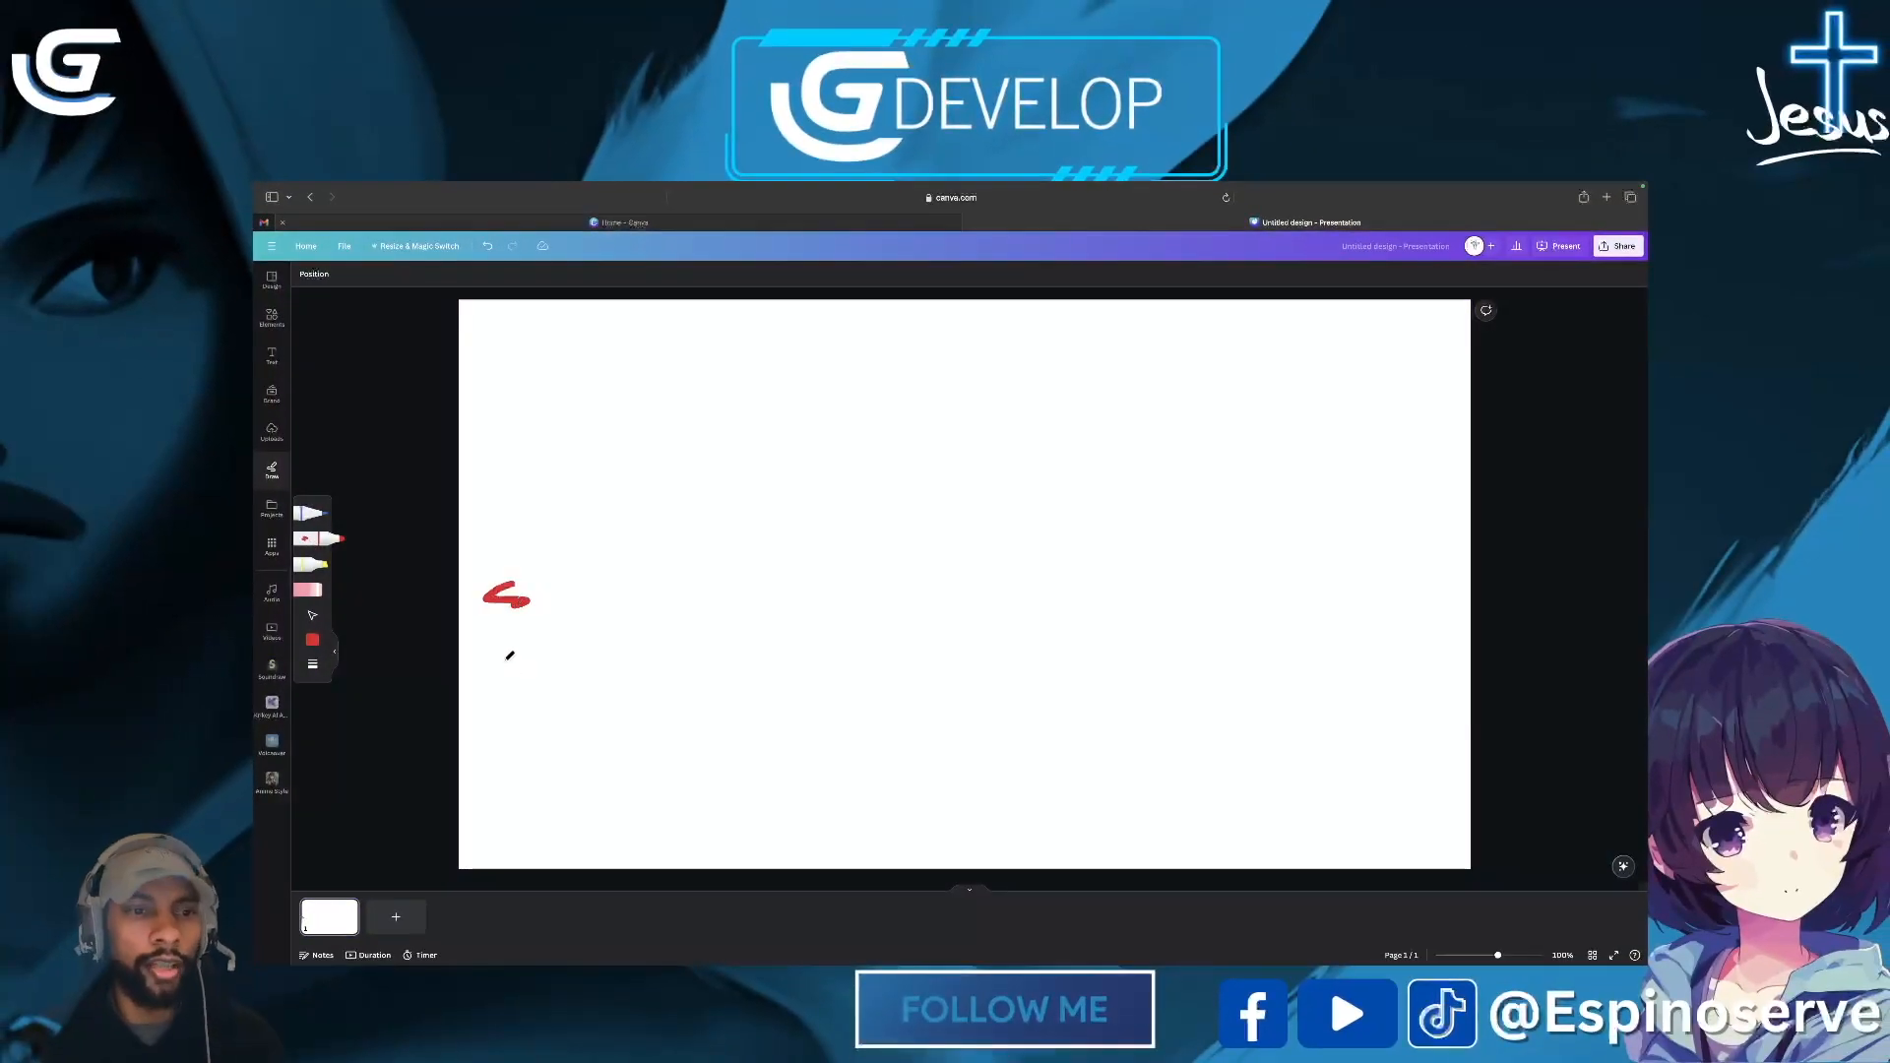
mouse_move(505, 591)
mouse_down()
mouse_move(522, 603)
mouse_move(489, 632)
mouse_move(527, 618)
mouse_move(499, 642)
mouse_move(515, 656)
mouse_up()
mouse_move(1419, 734)
mouse_down()
mouse_move(1418, 774)
mouse_move(1442, 727)
mouse_move(1428, 740)
mouse_up()
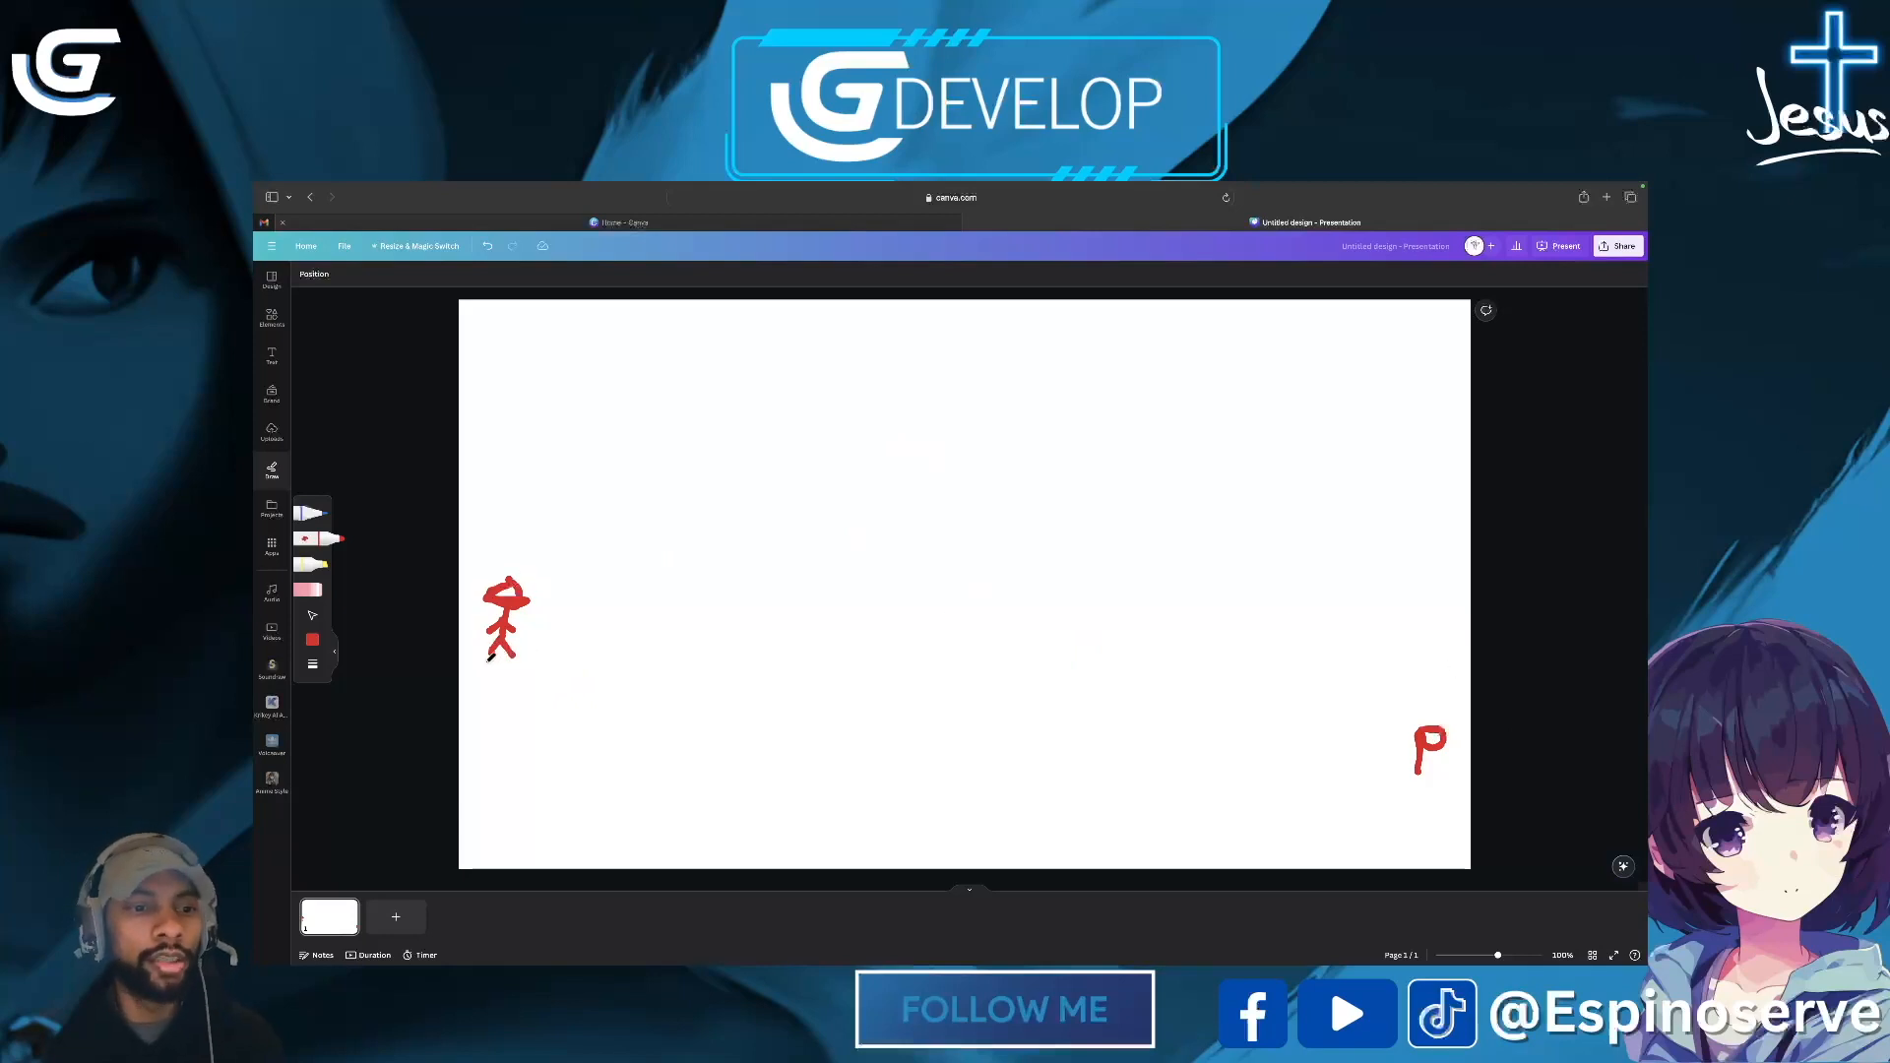
drag(463, 668, 601, 664)
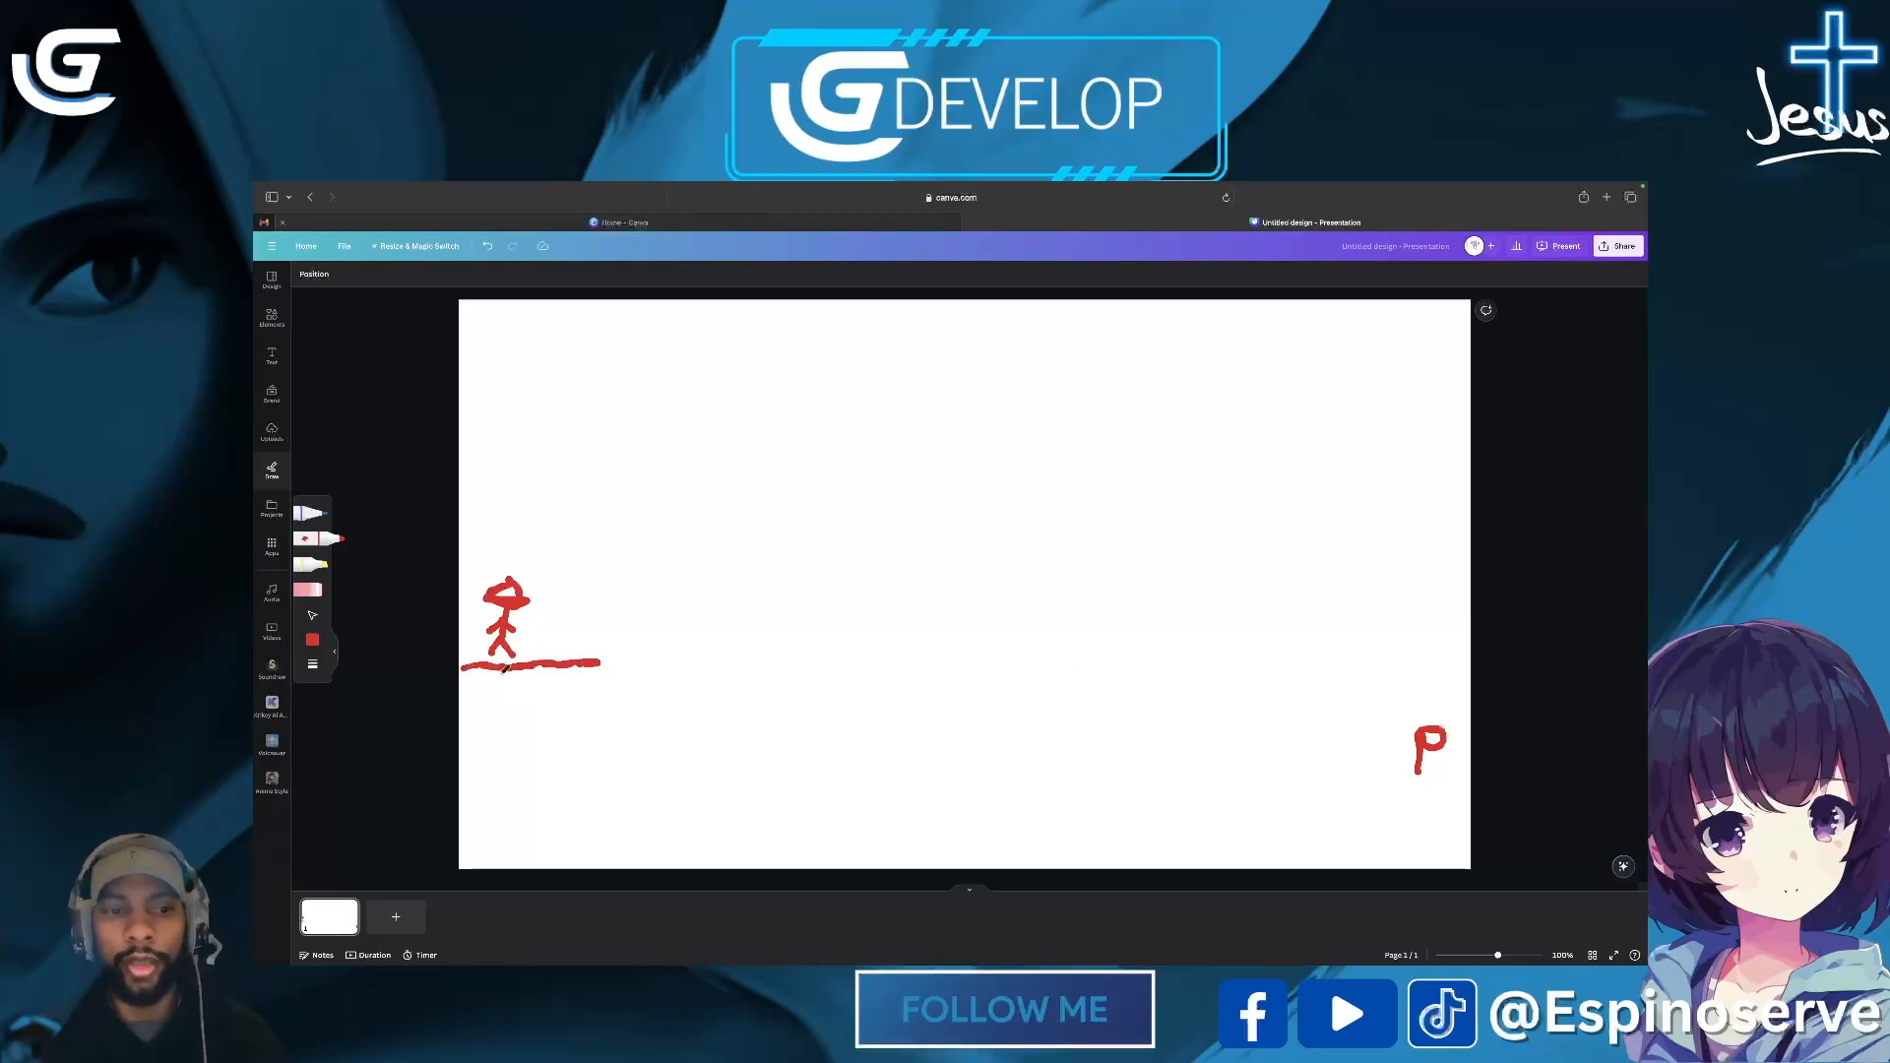
drag(473, 666, 615, 663)
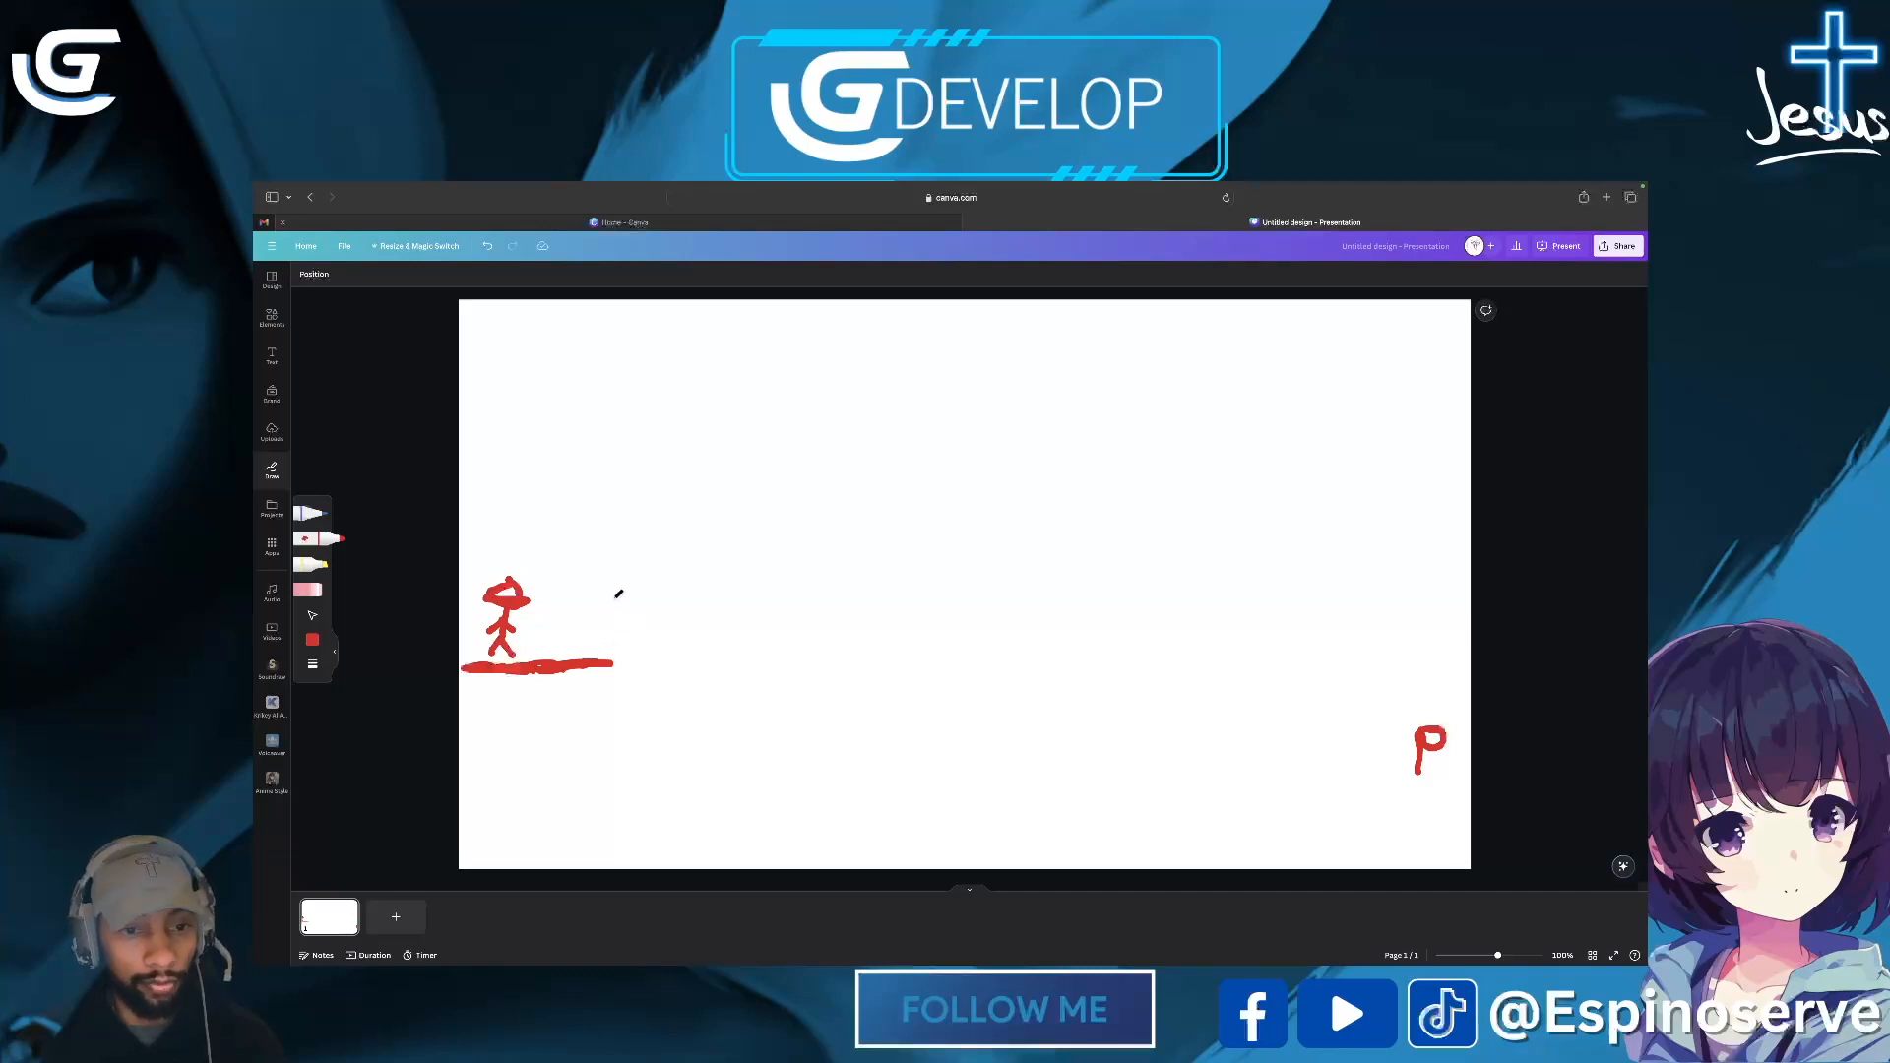
- Sketch the level path from the character to the flag with a raised block, drop, gap, slope, small stepped platforms, final drop and jump arrows
mouse_move(619, 594)
mouse_down()
mouse_move(608, 648)
mouse_move(612, 599)
mouse_move(737, 598)
mouse_up()
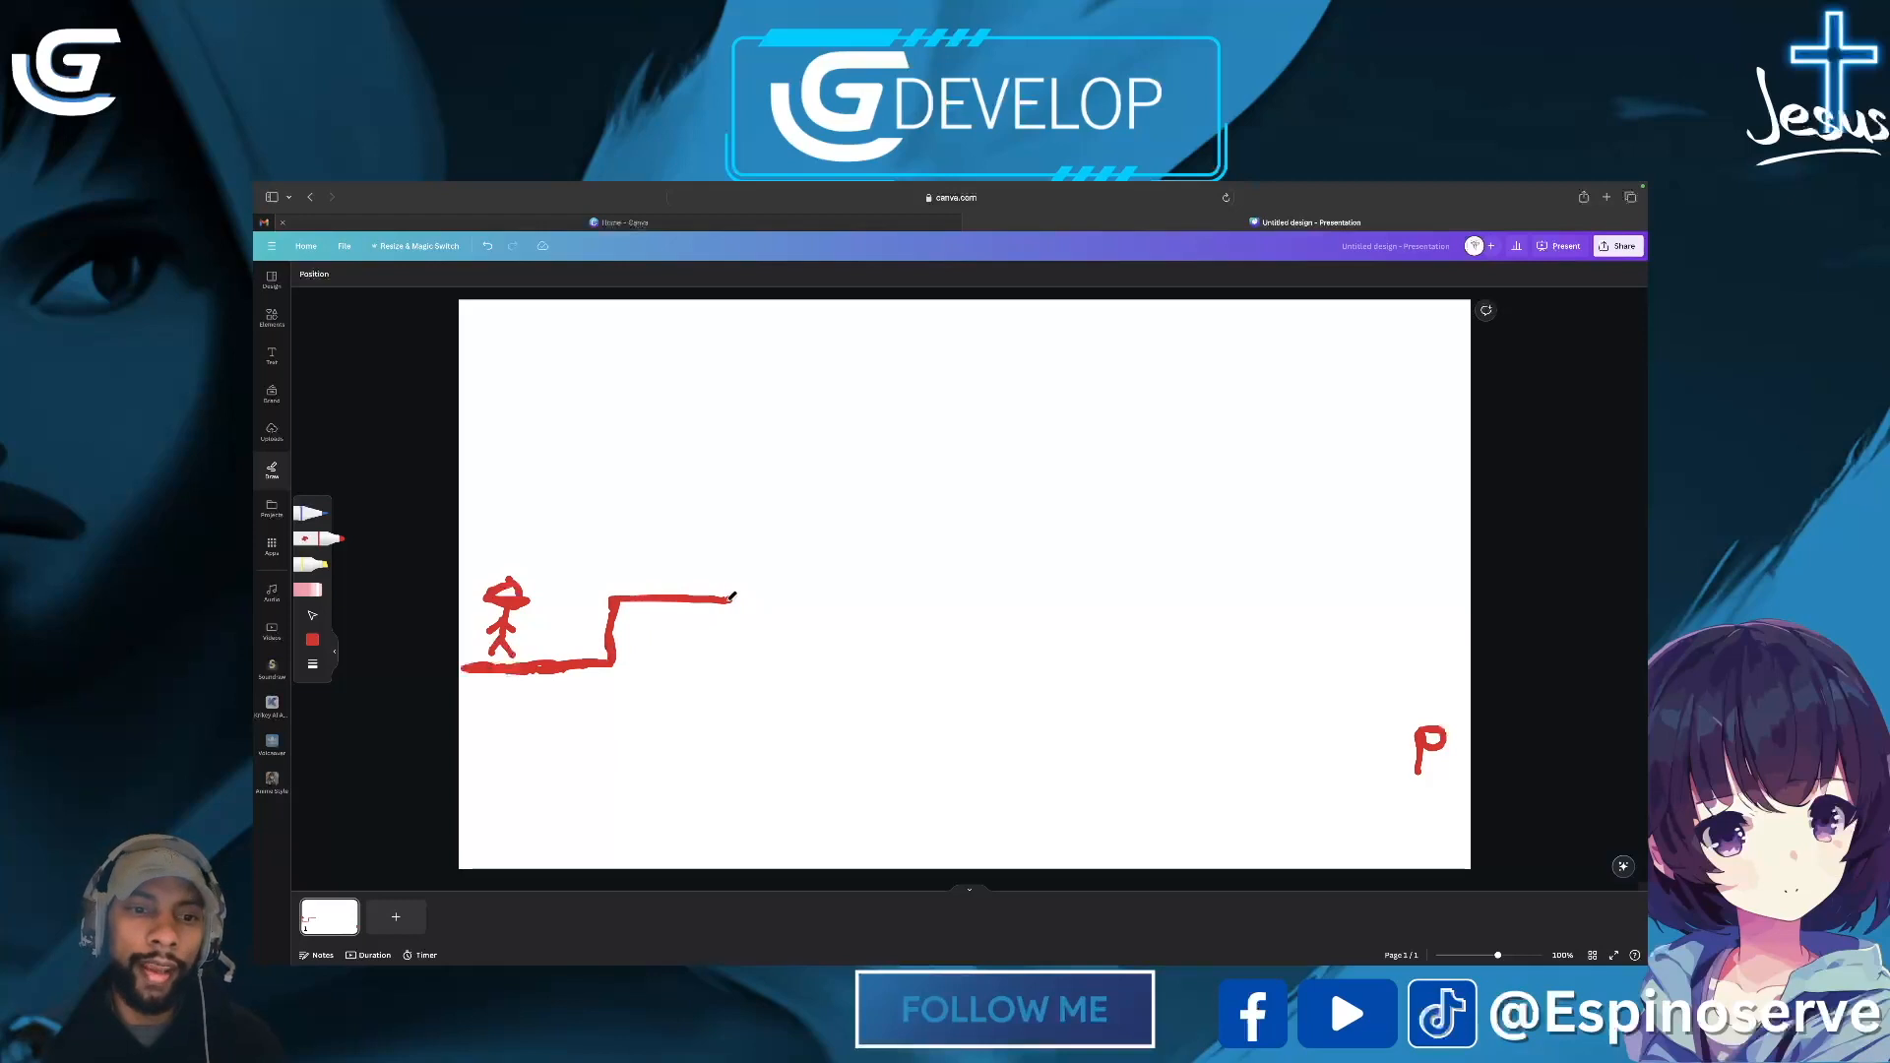
drag(731, 598, 733, 718)
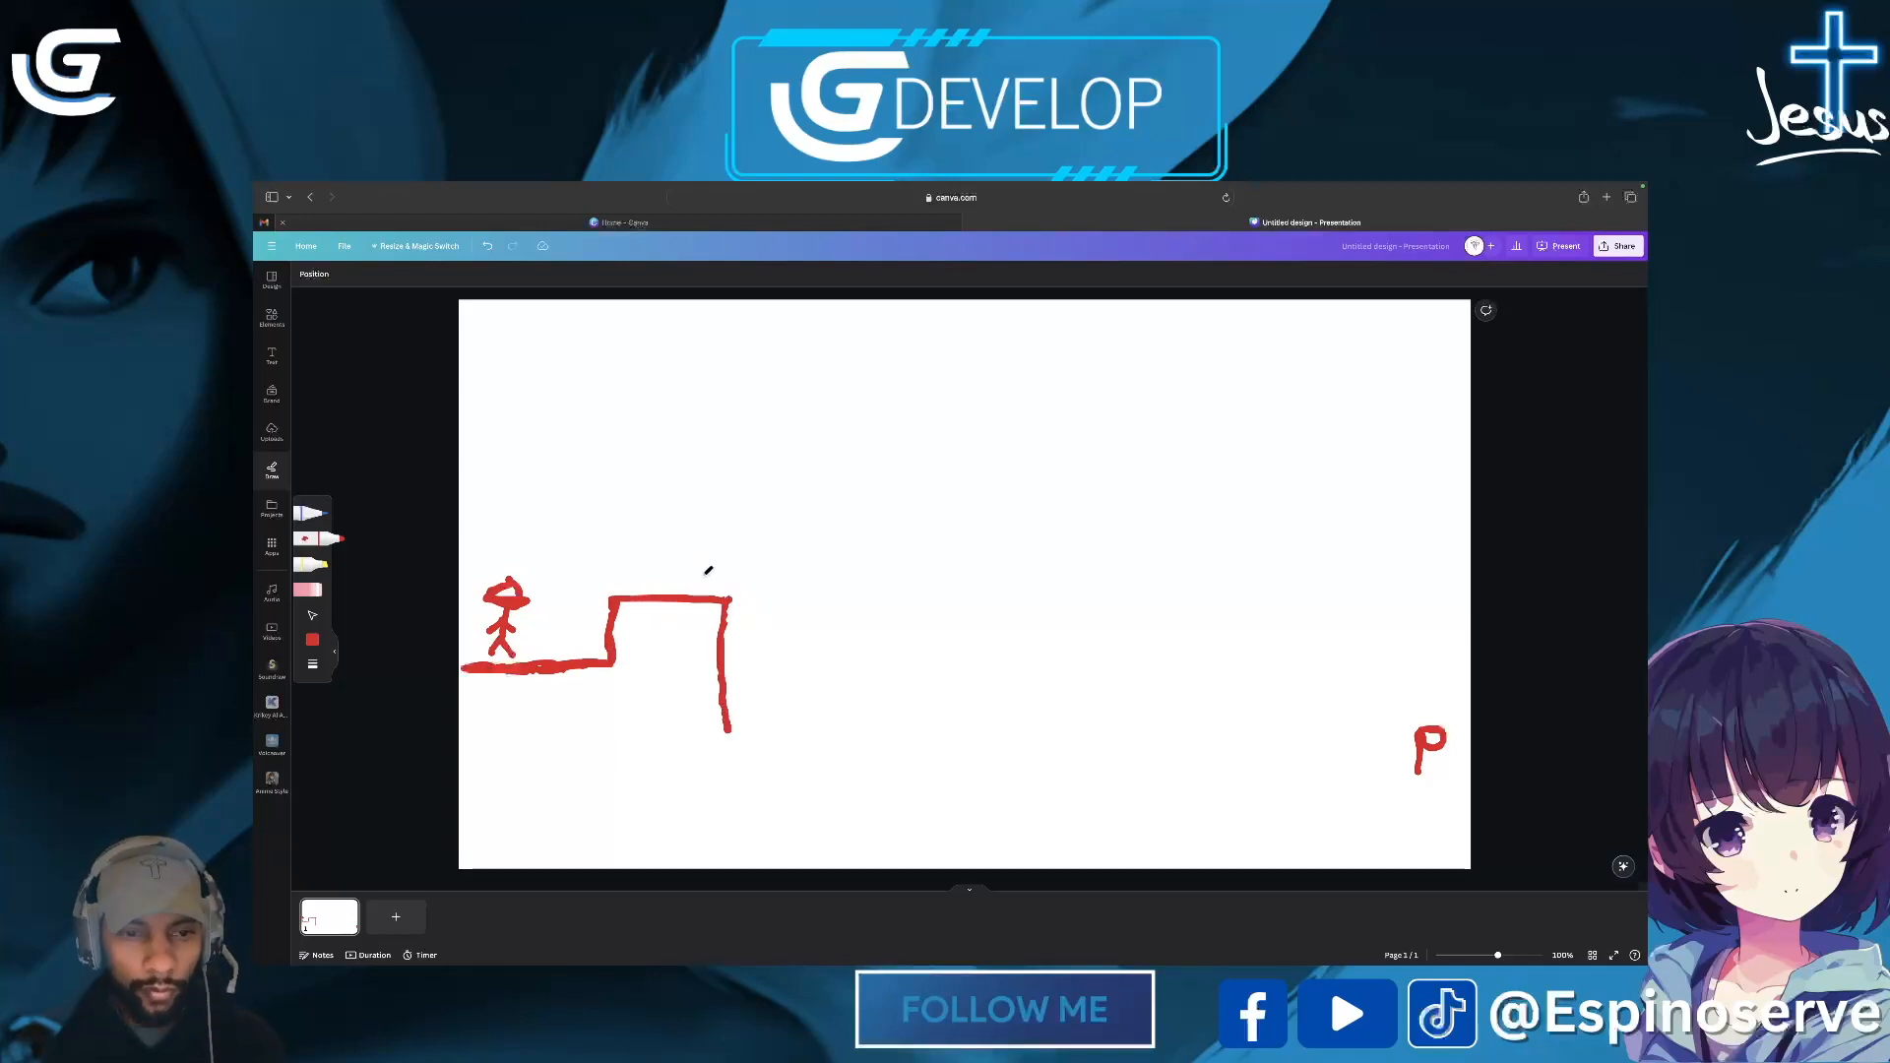
mouse_move(702, 576)
mouse_down()
mouse_move(742, 587)
mouse_move(758, 563)
mouse_move(750, 589)
mouse_up()
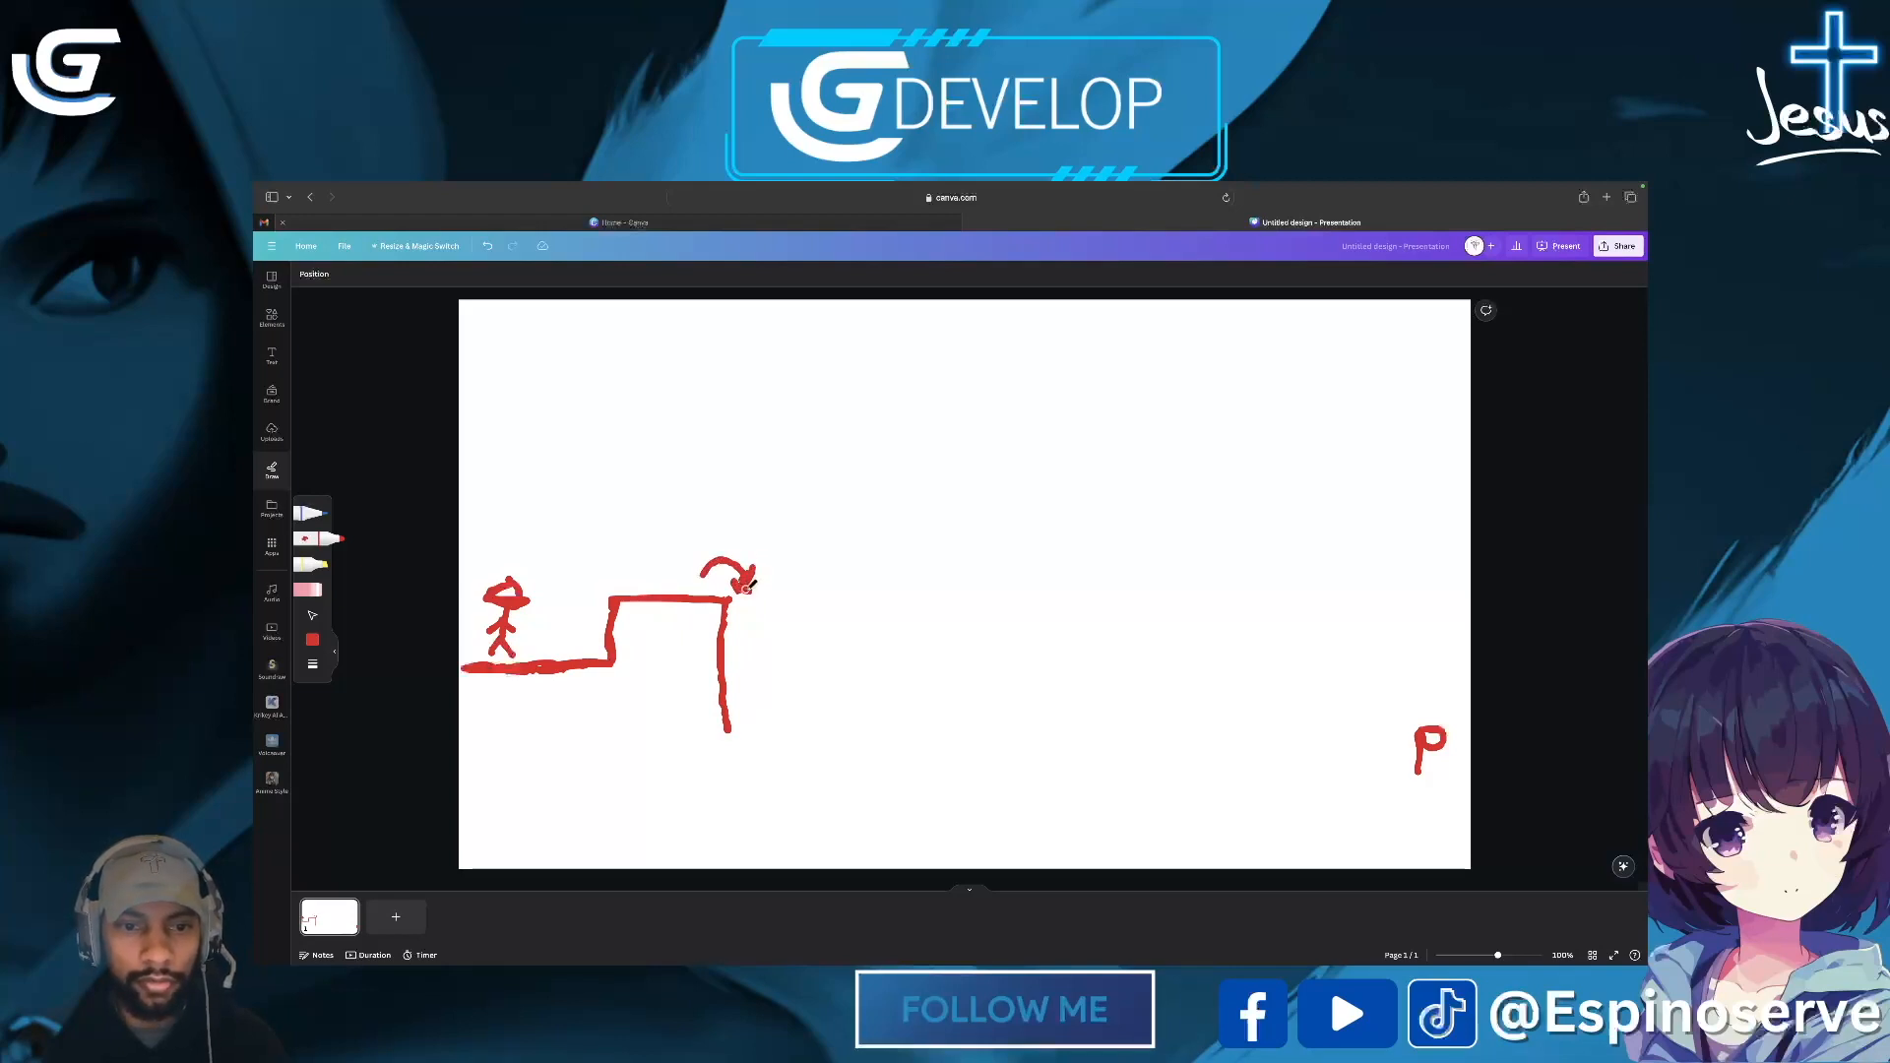
drag(723, 736, 815, 736)
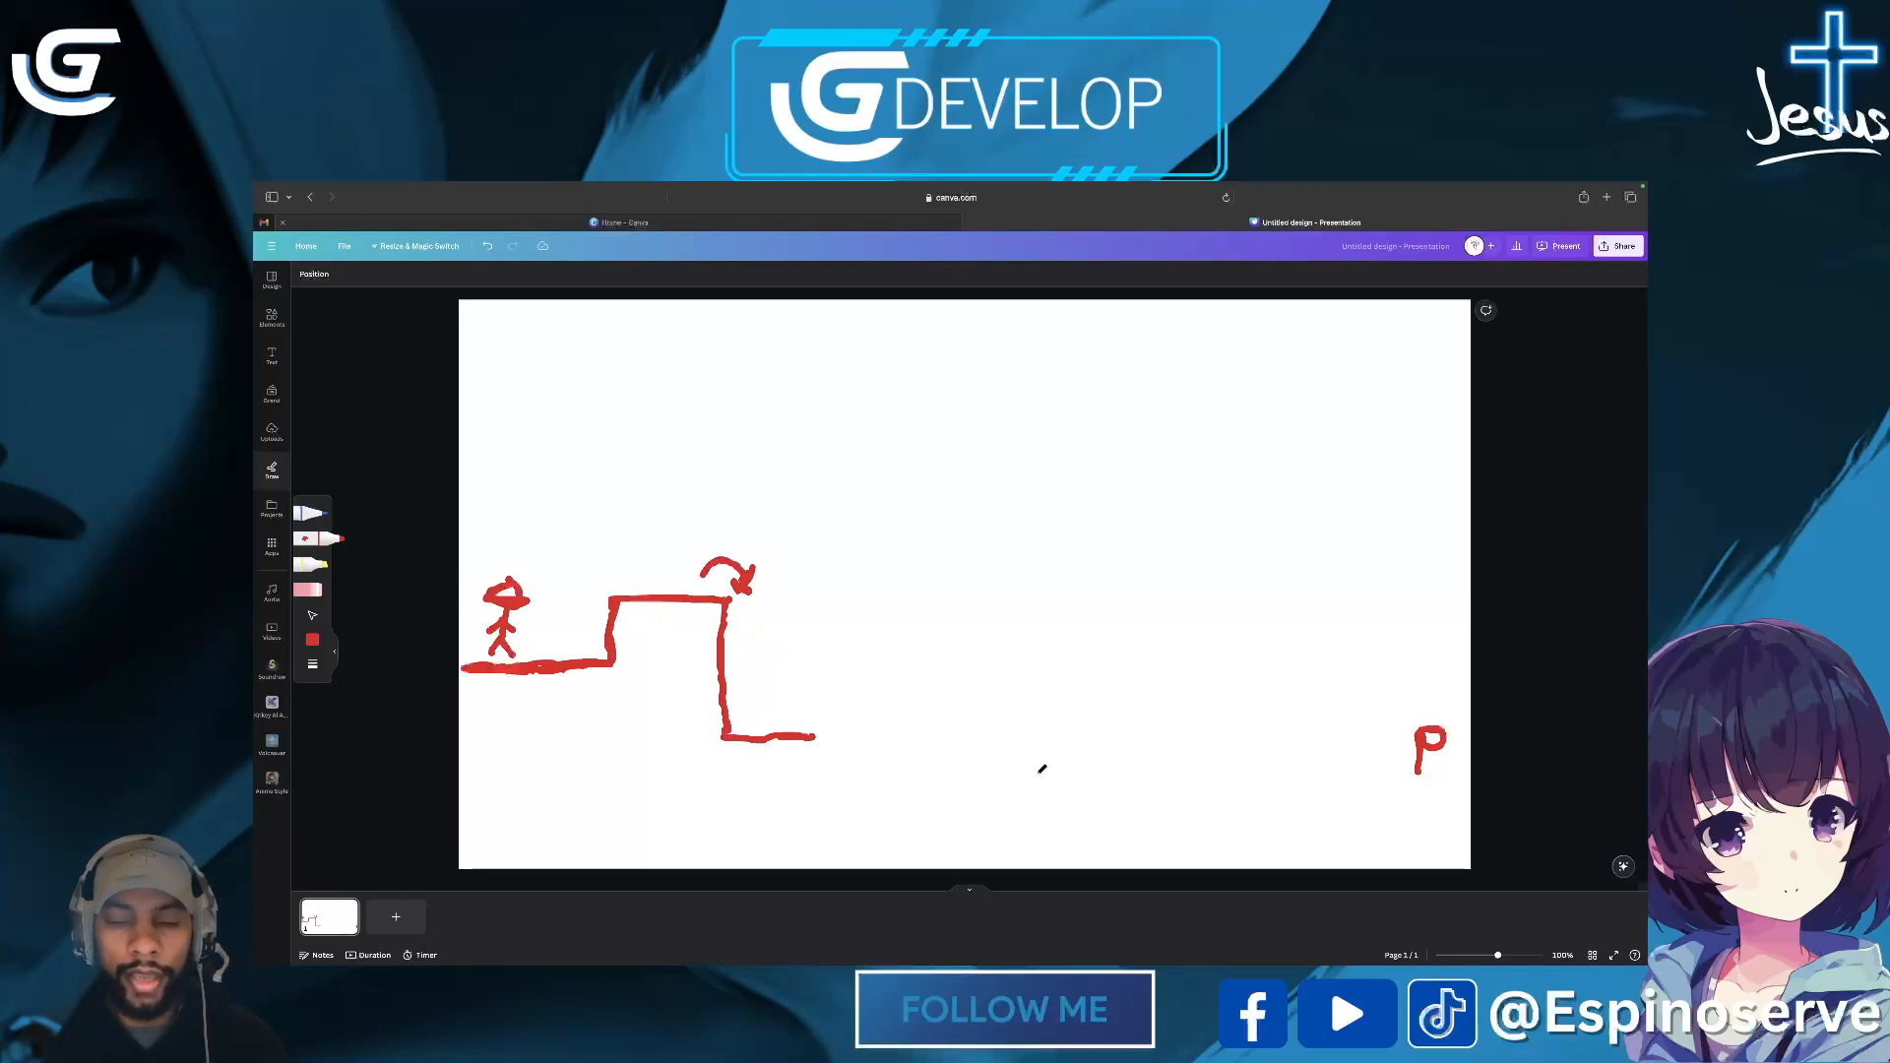
mouse_move(842, 735)
mouse_down()
mouse_move(889, 738)
mouse_move(822, 700)
mouse_move(905, 724)
mouse_move(996, 645)
mouse_up()
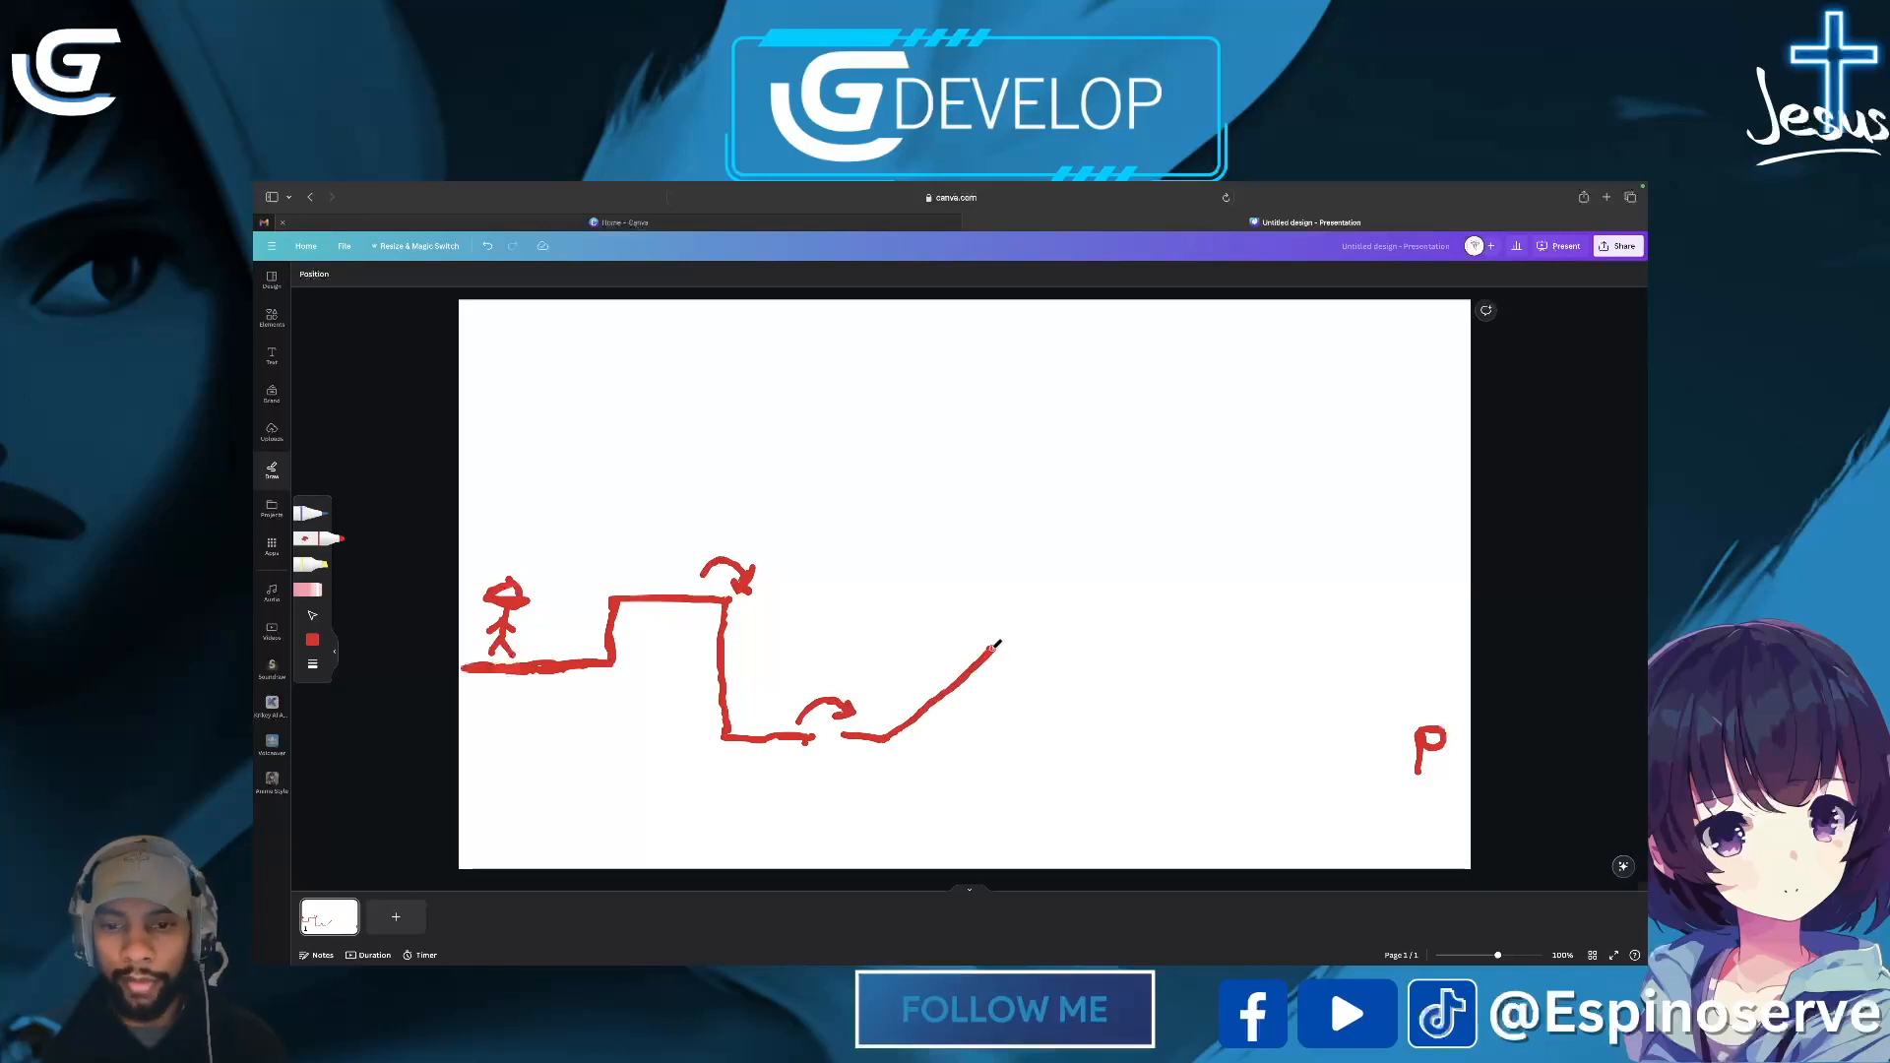
mouse_move(990, 646)
mouse_down()
mouse_move(1113, 641)
mouse_move(1298, 564)
mouse_move(1309, 800)
mouse_move(1434, 794)
mouse_up()
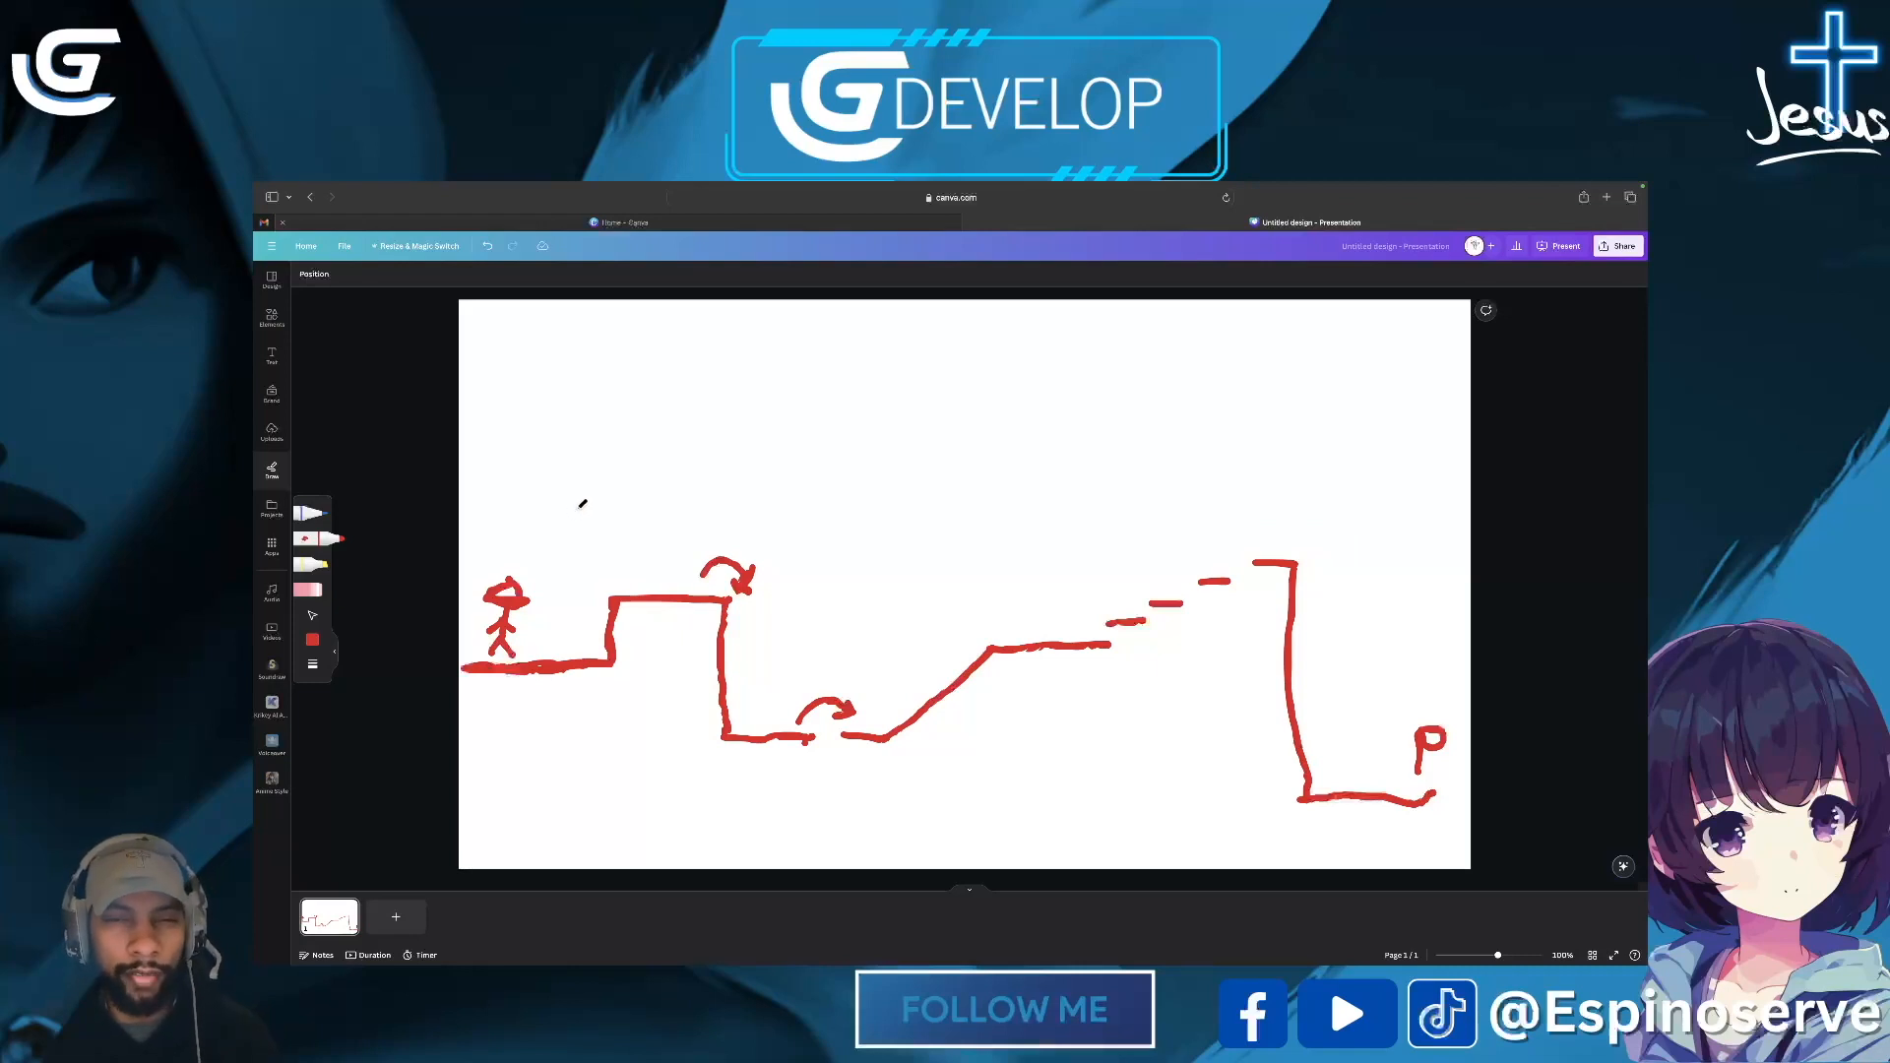
- Switch to GDevelop and look at the options available for Scene 1 in the project manager
mouse_move(286, 188)
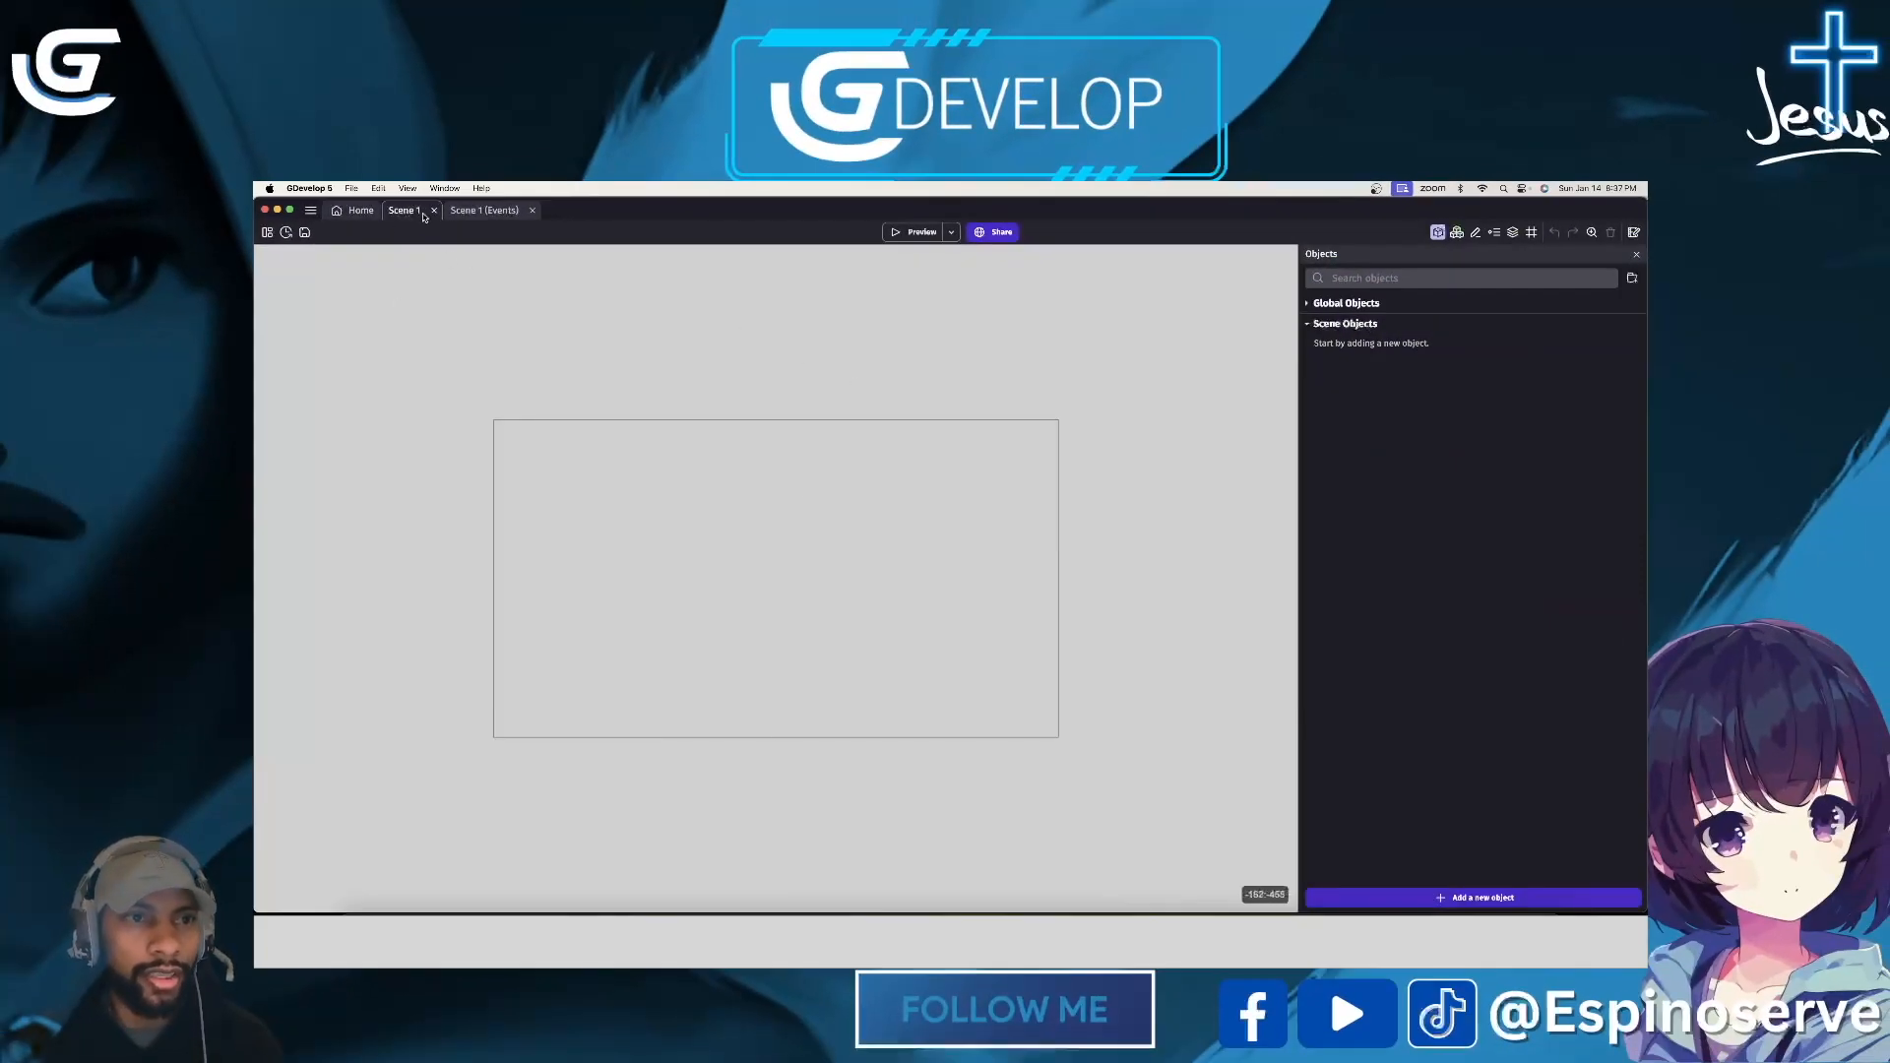
click(310, 209)
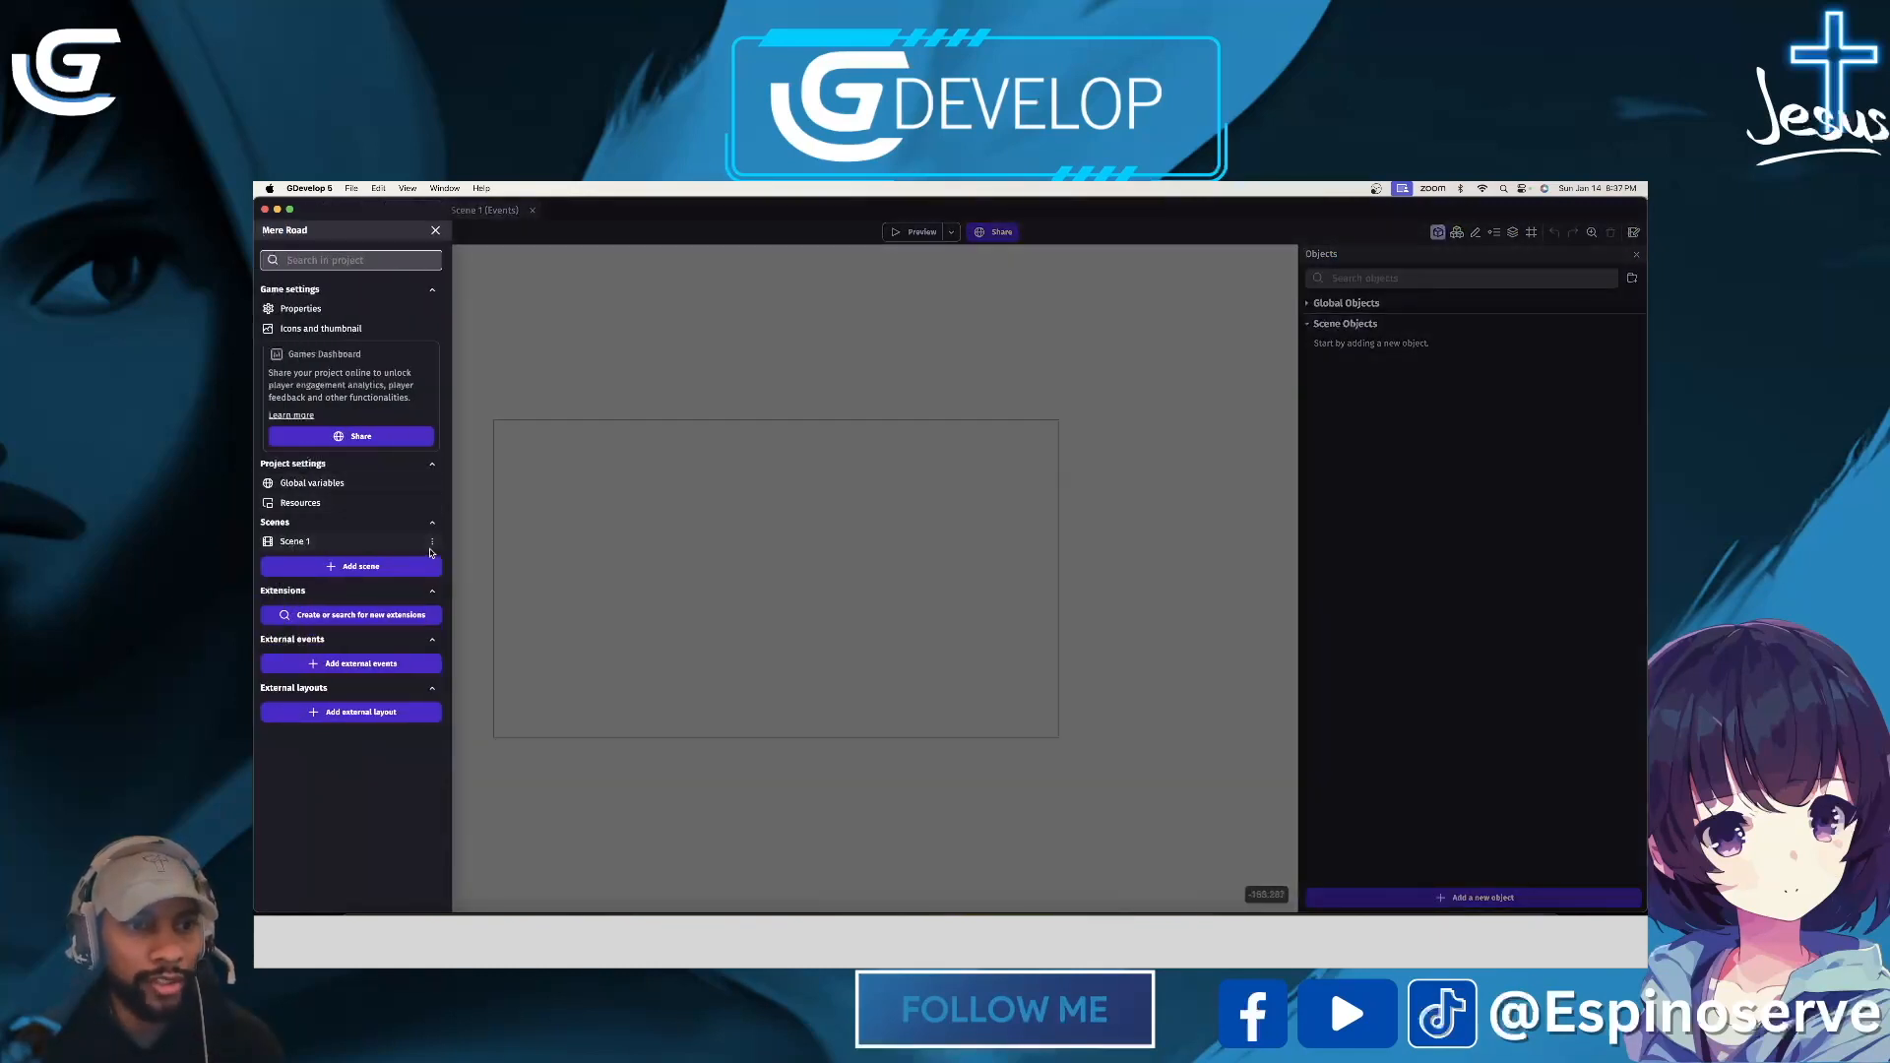
click(432, 543)
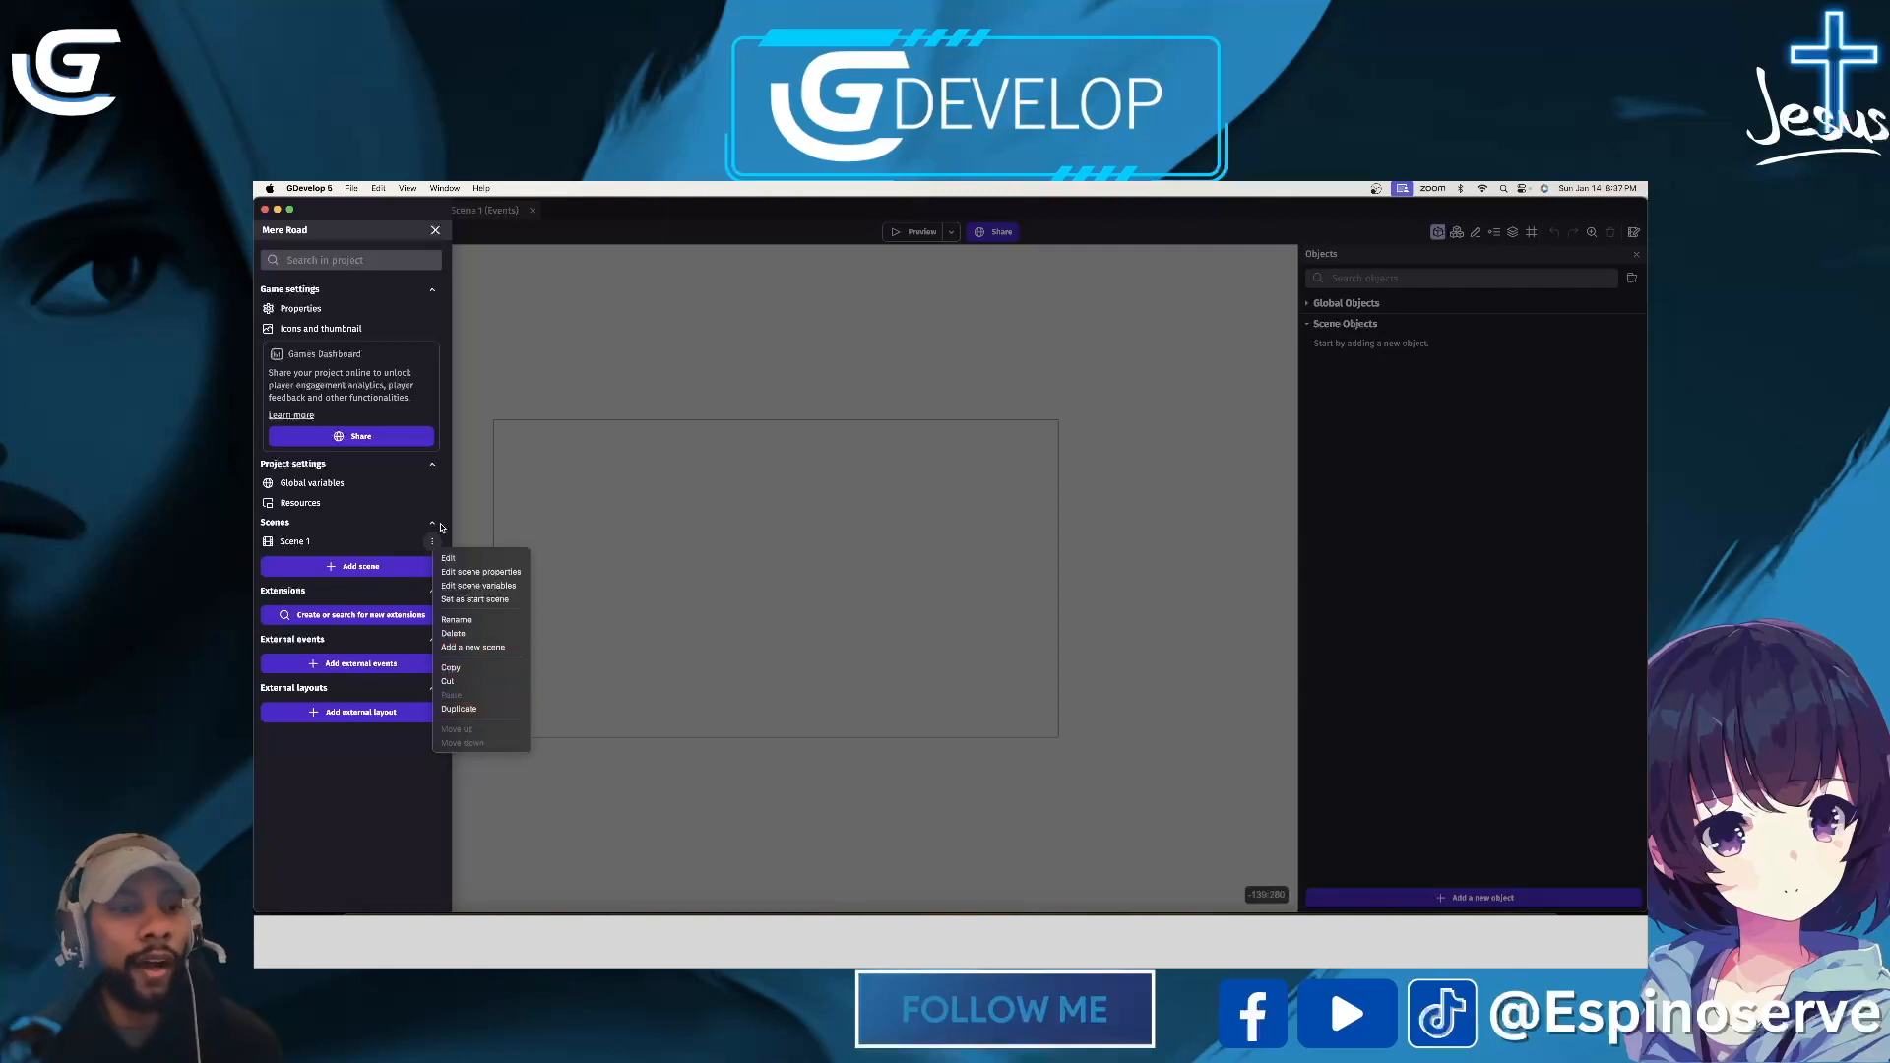
click(630, 472)
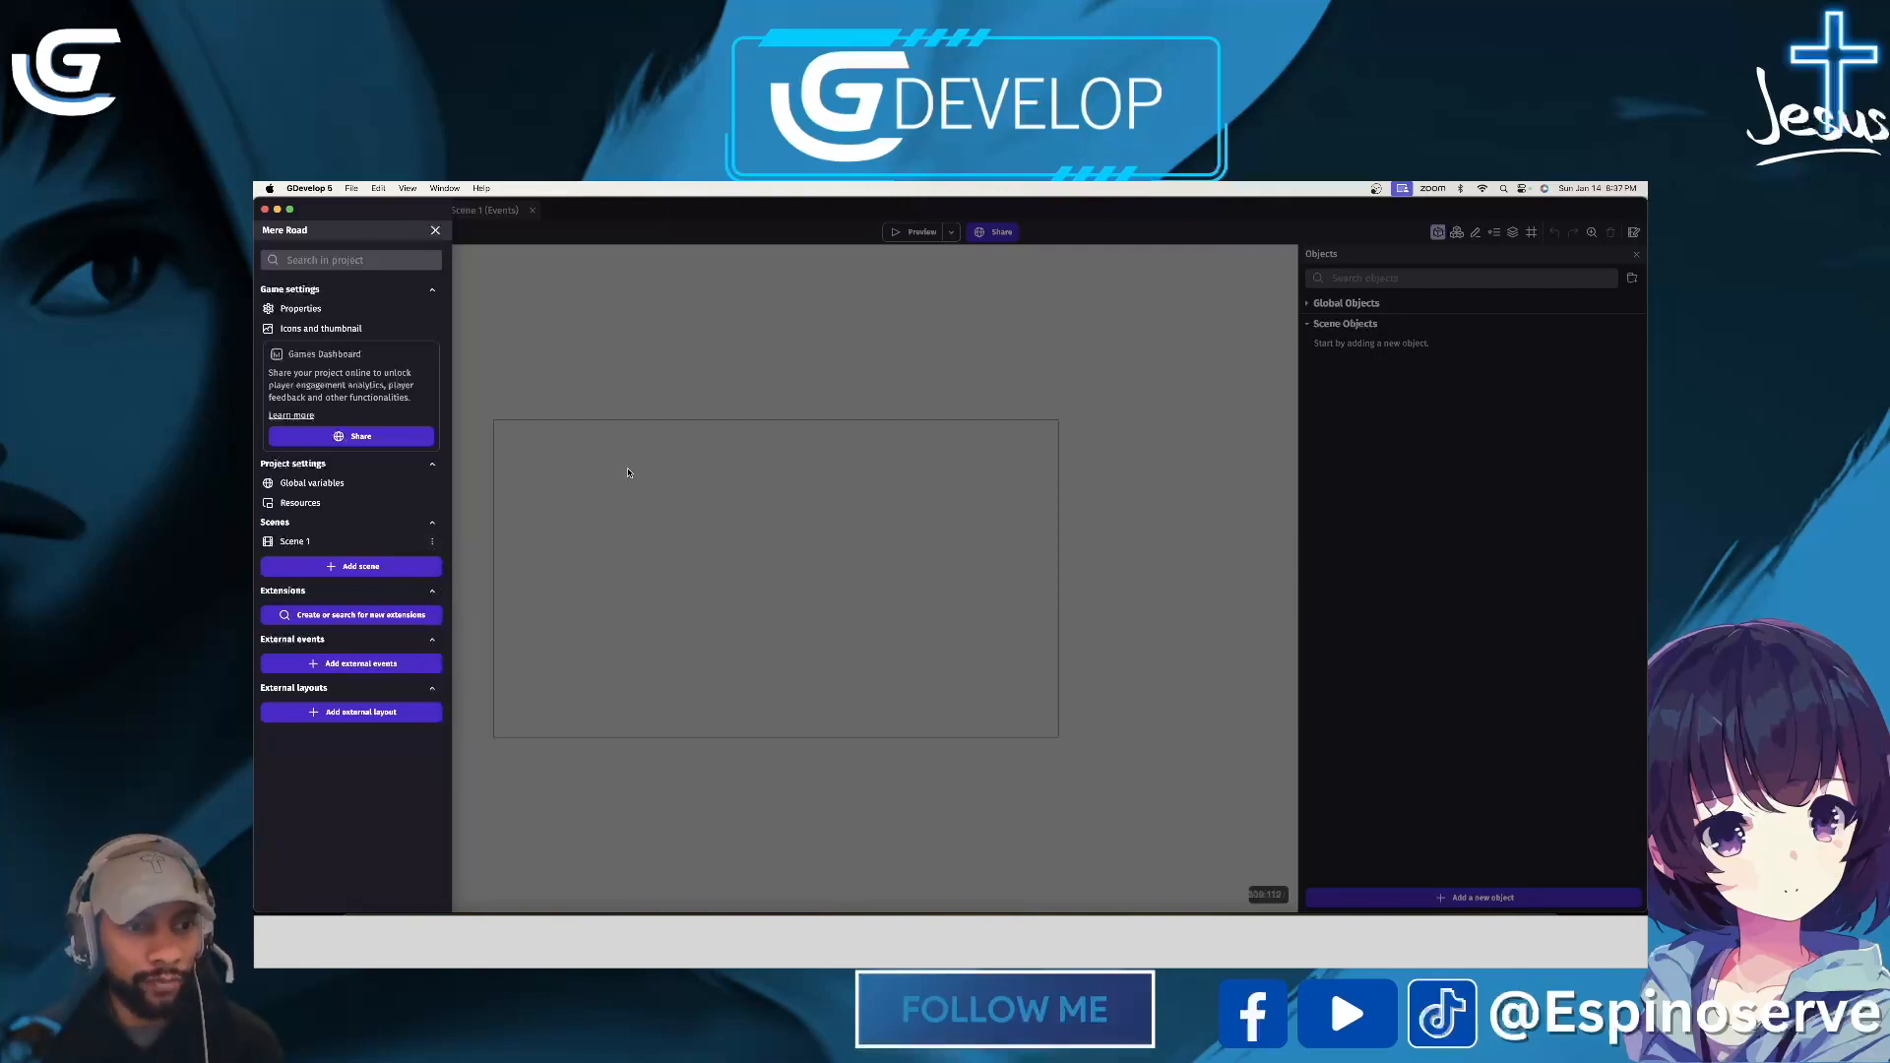
click(510, 402)
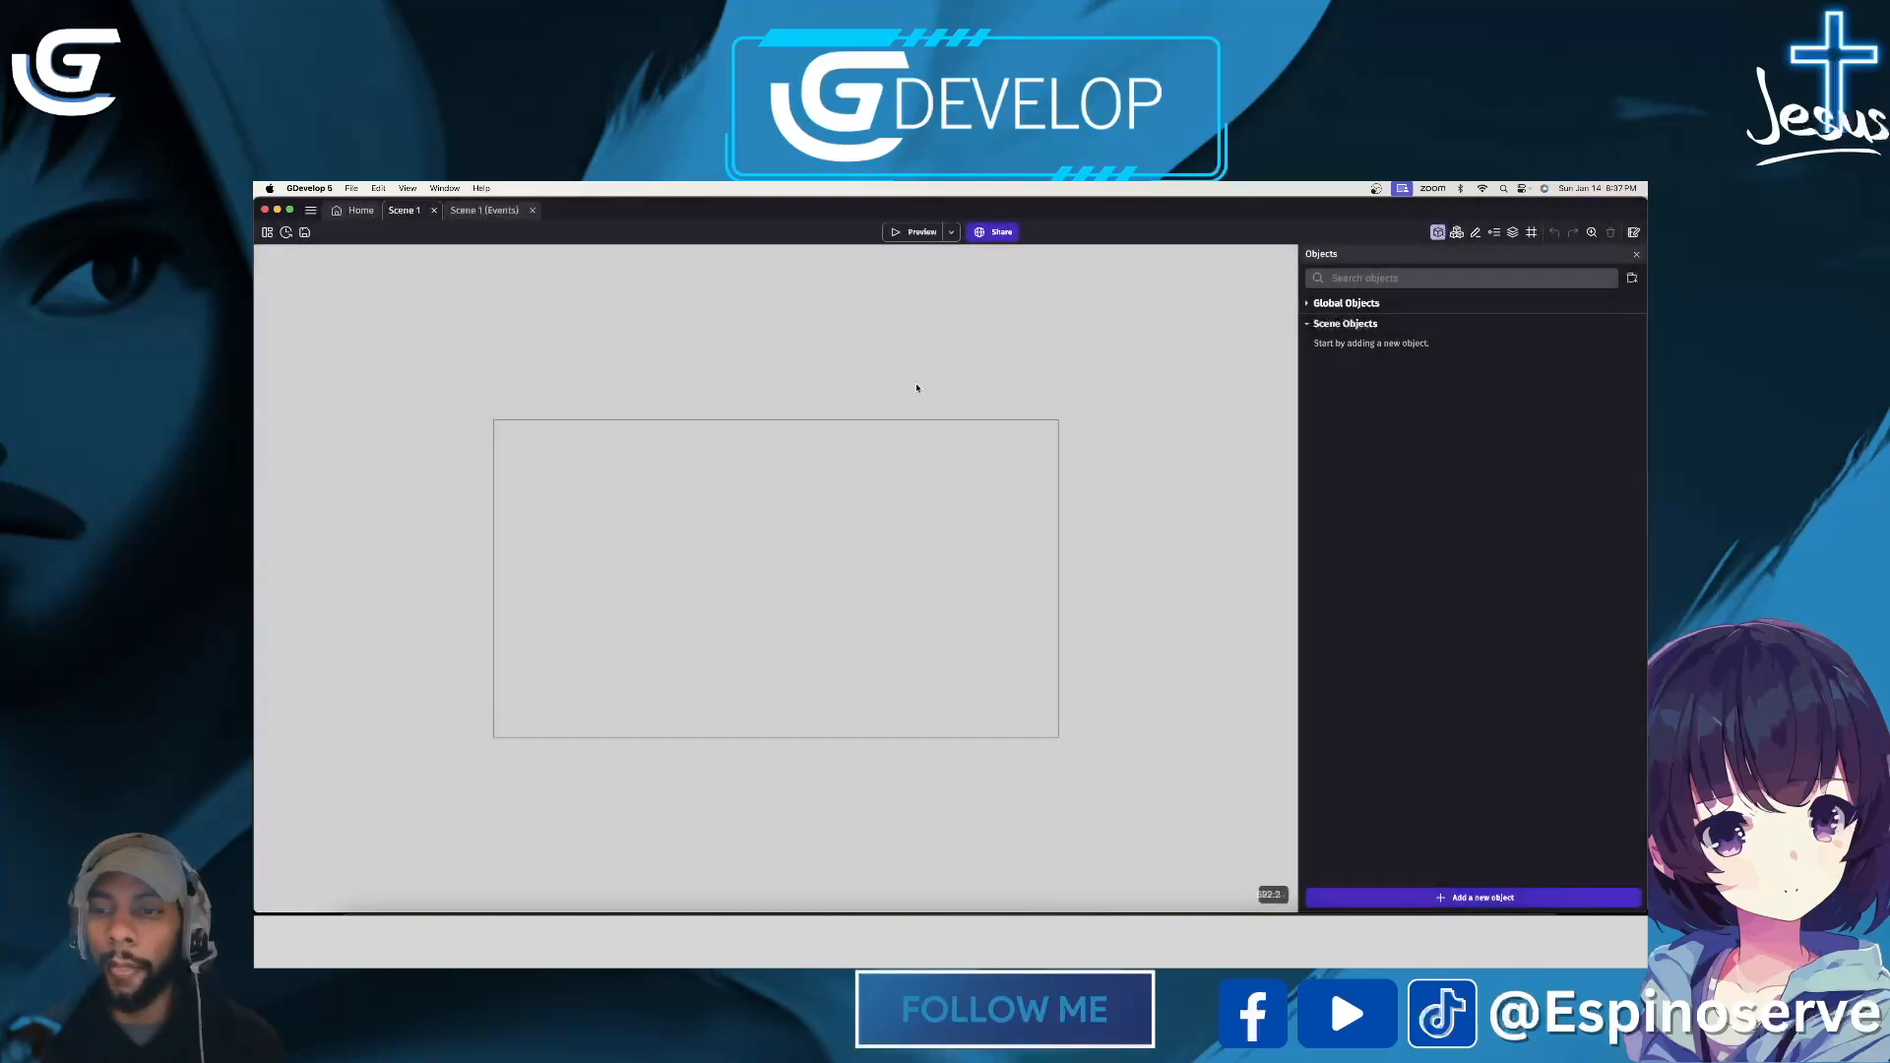
- Close the Scene 1 and Scene 1 (Events) editors and reopen Scene 1 from the project manager
click(434, 210)
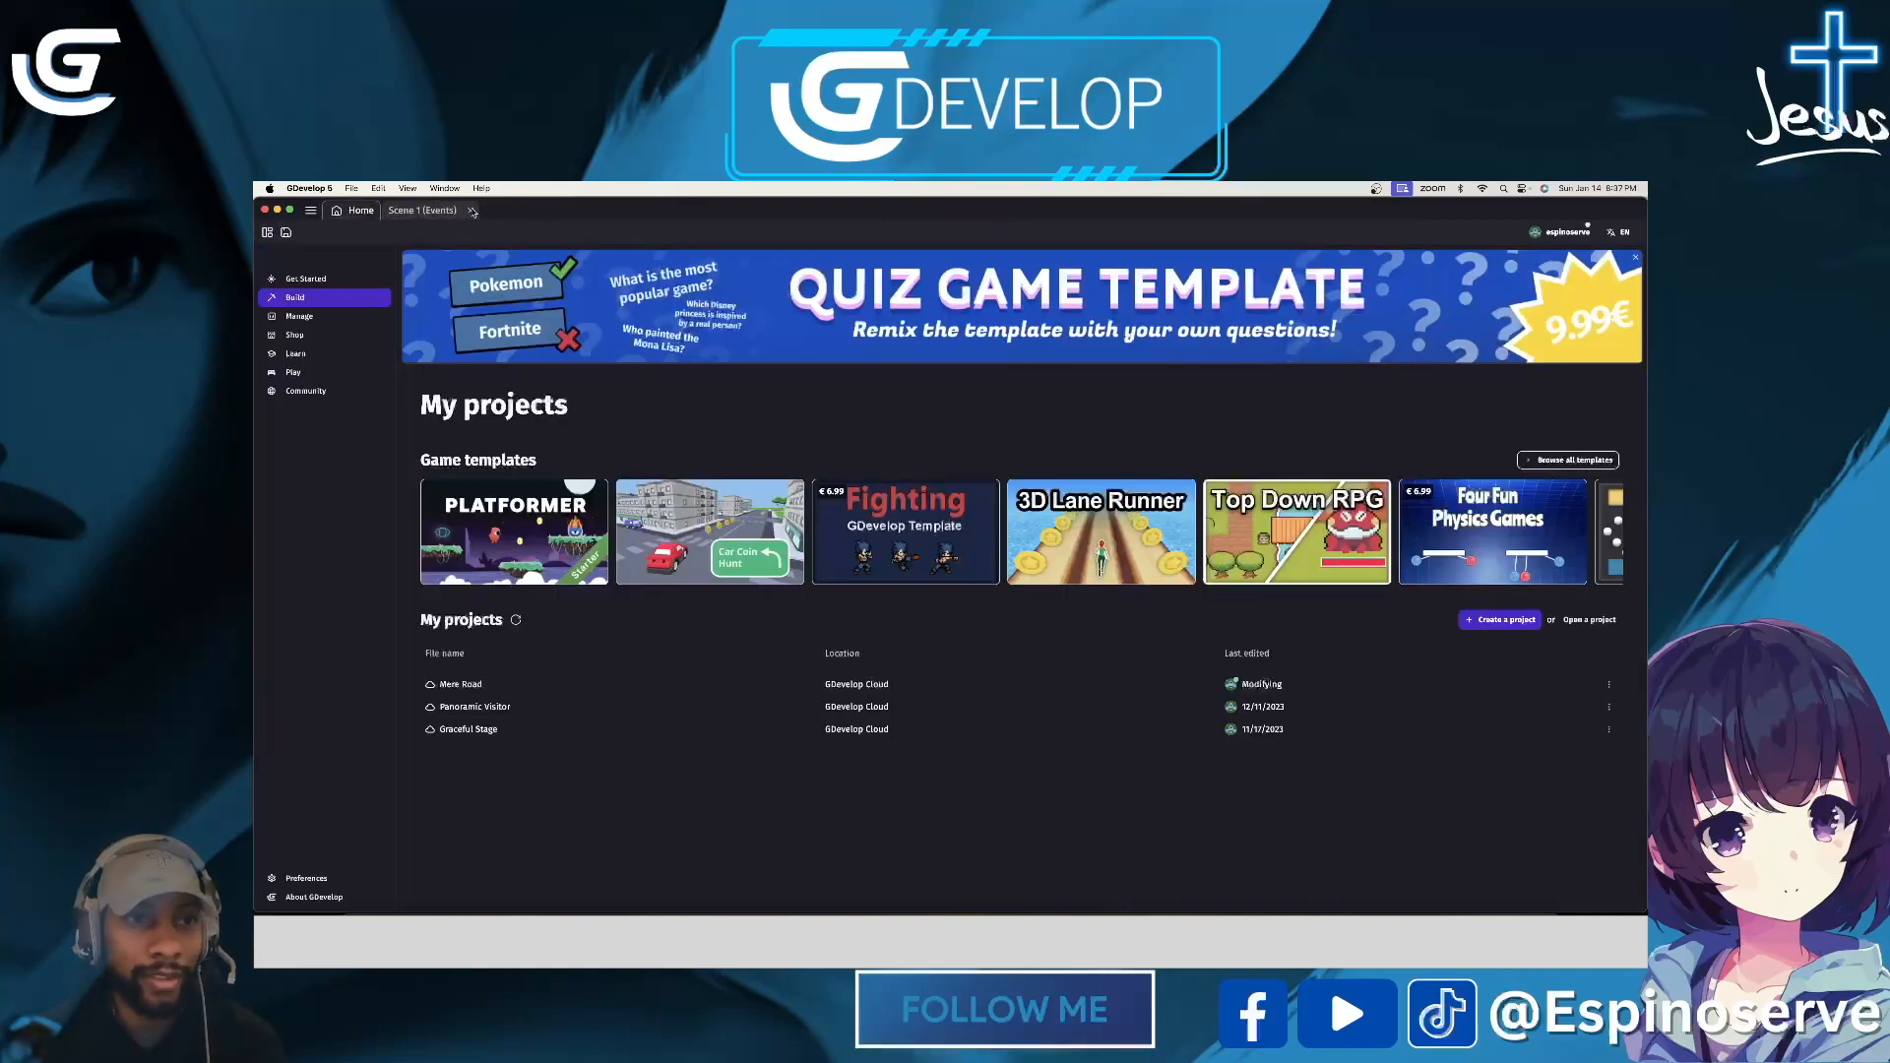
click(468, 211)
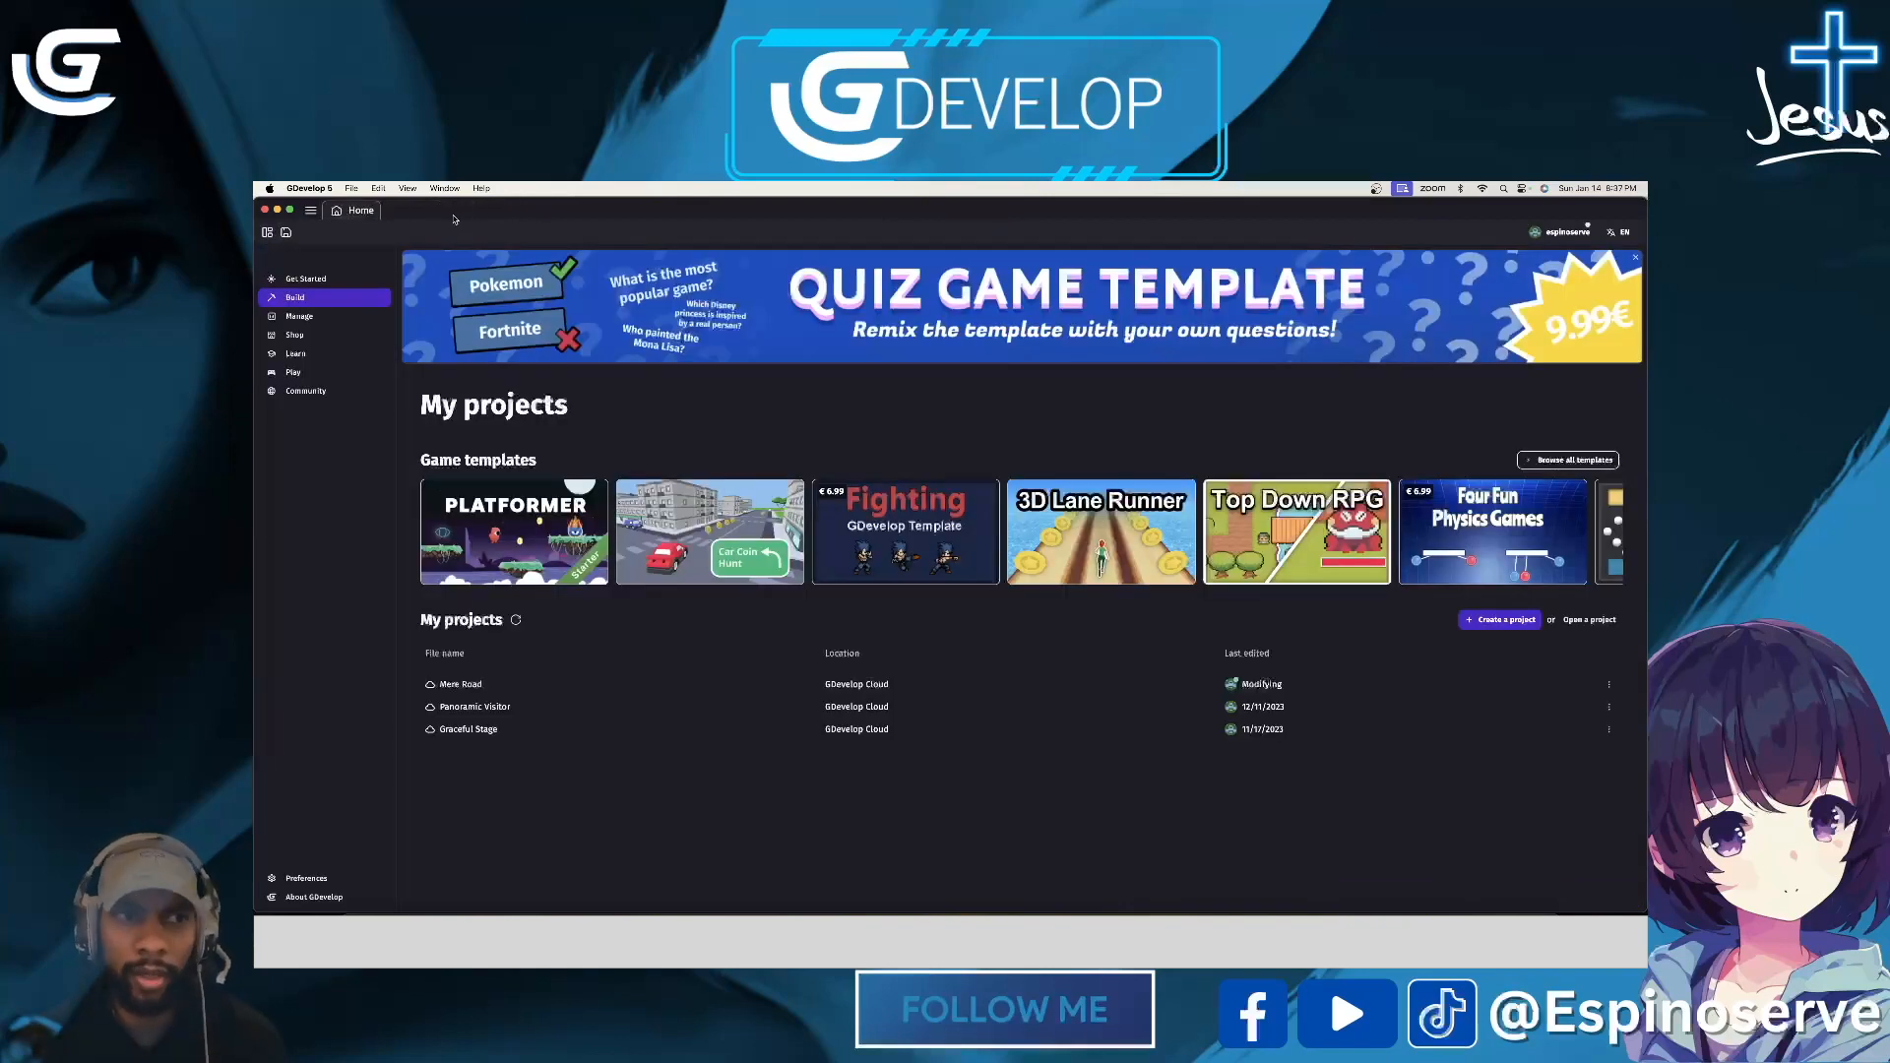
click(267, 234)
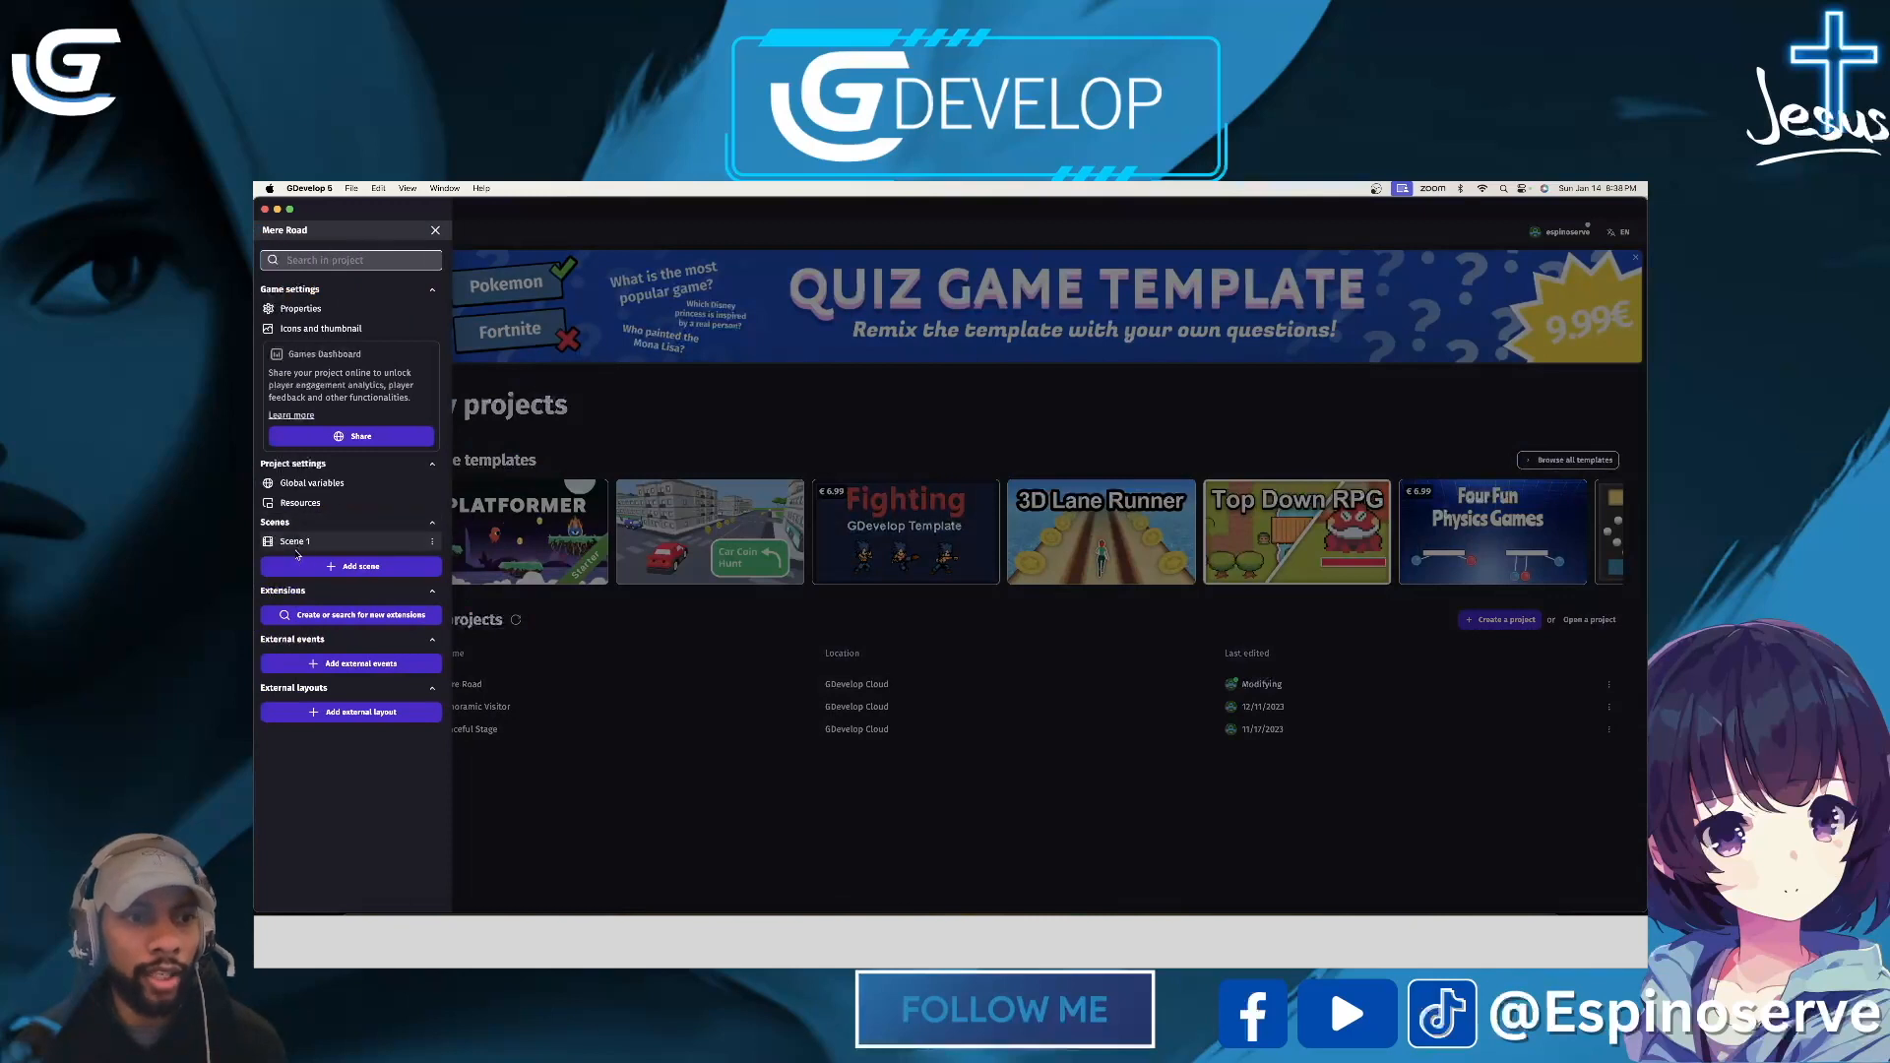
click(295, 542)
click(676, 374)
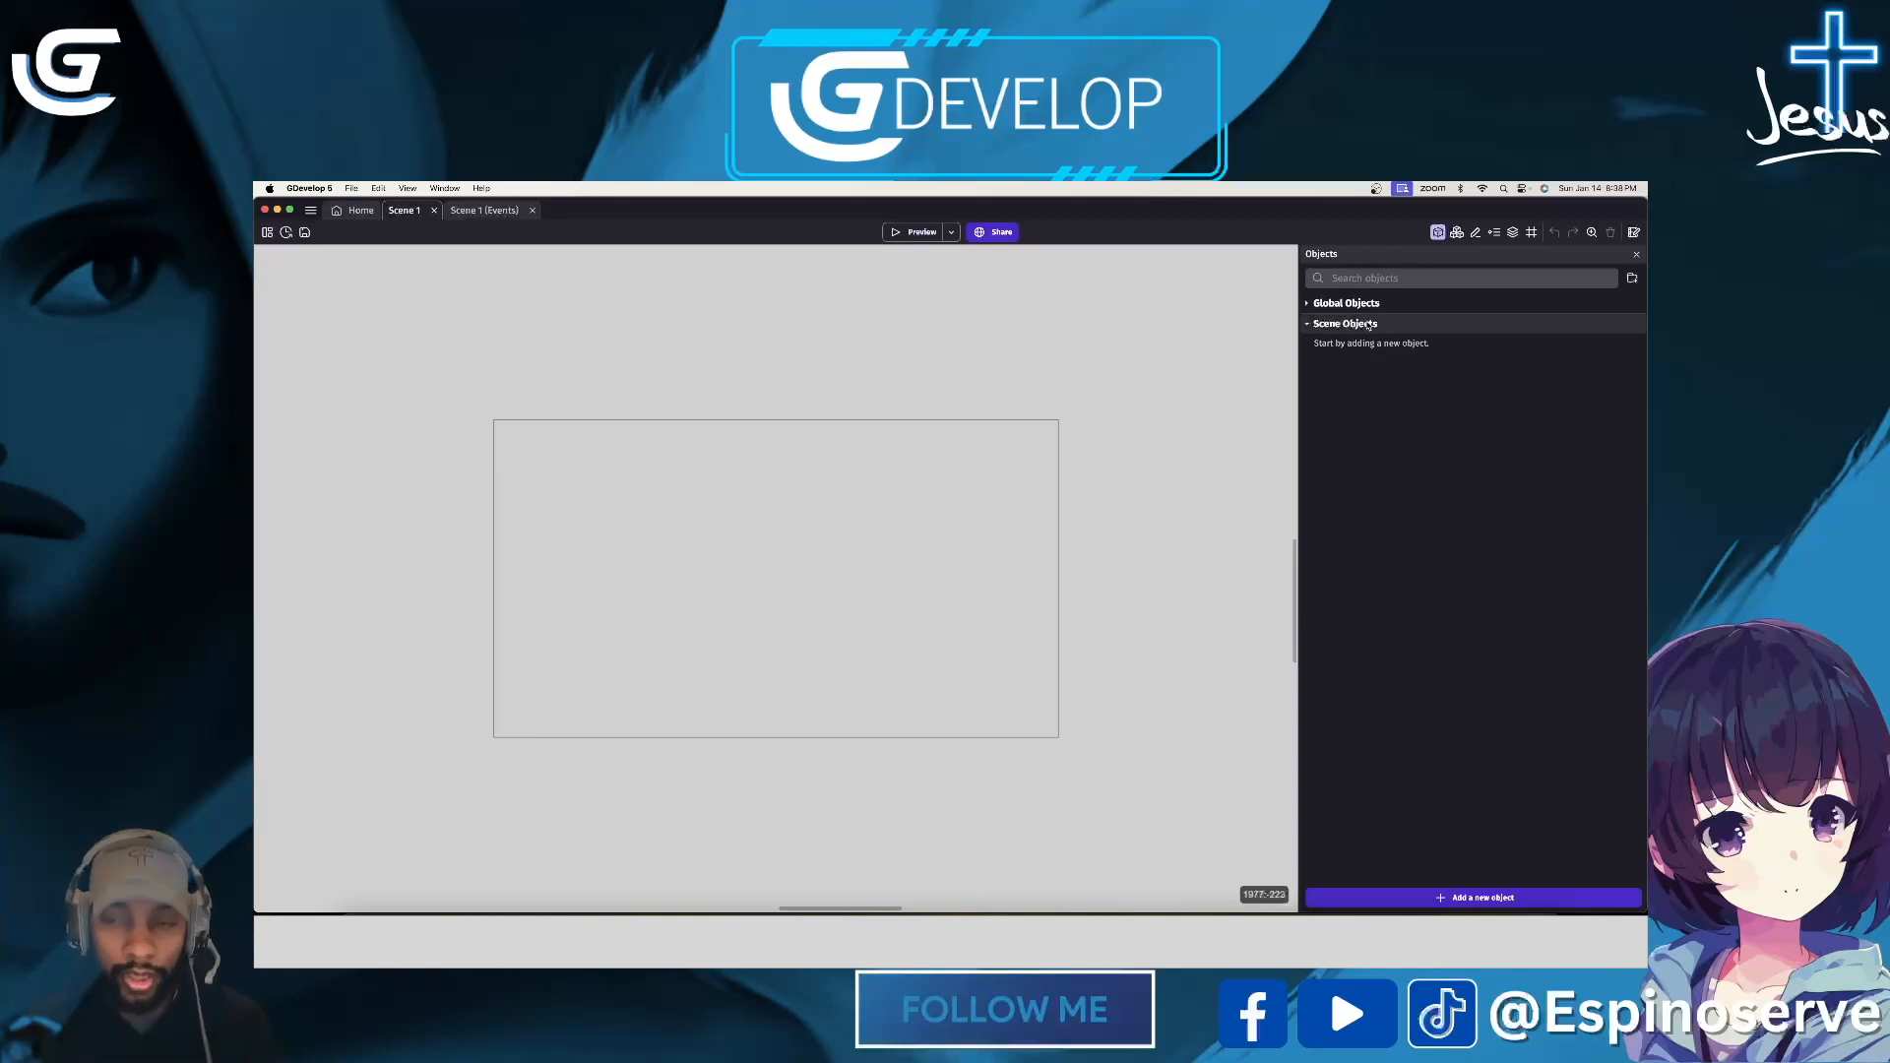
- Start adding a new scene object and open the Pixel Adventure pack from the asset store's Full Game Packs category
click(1471, 899)
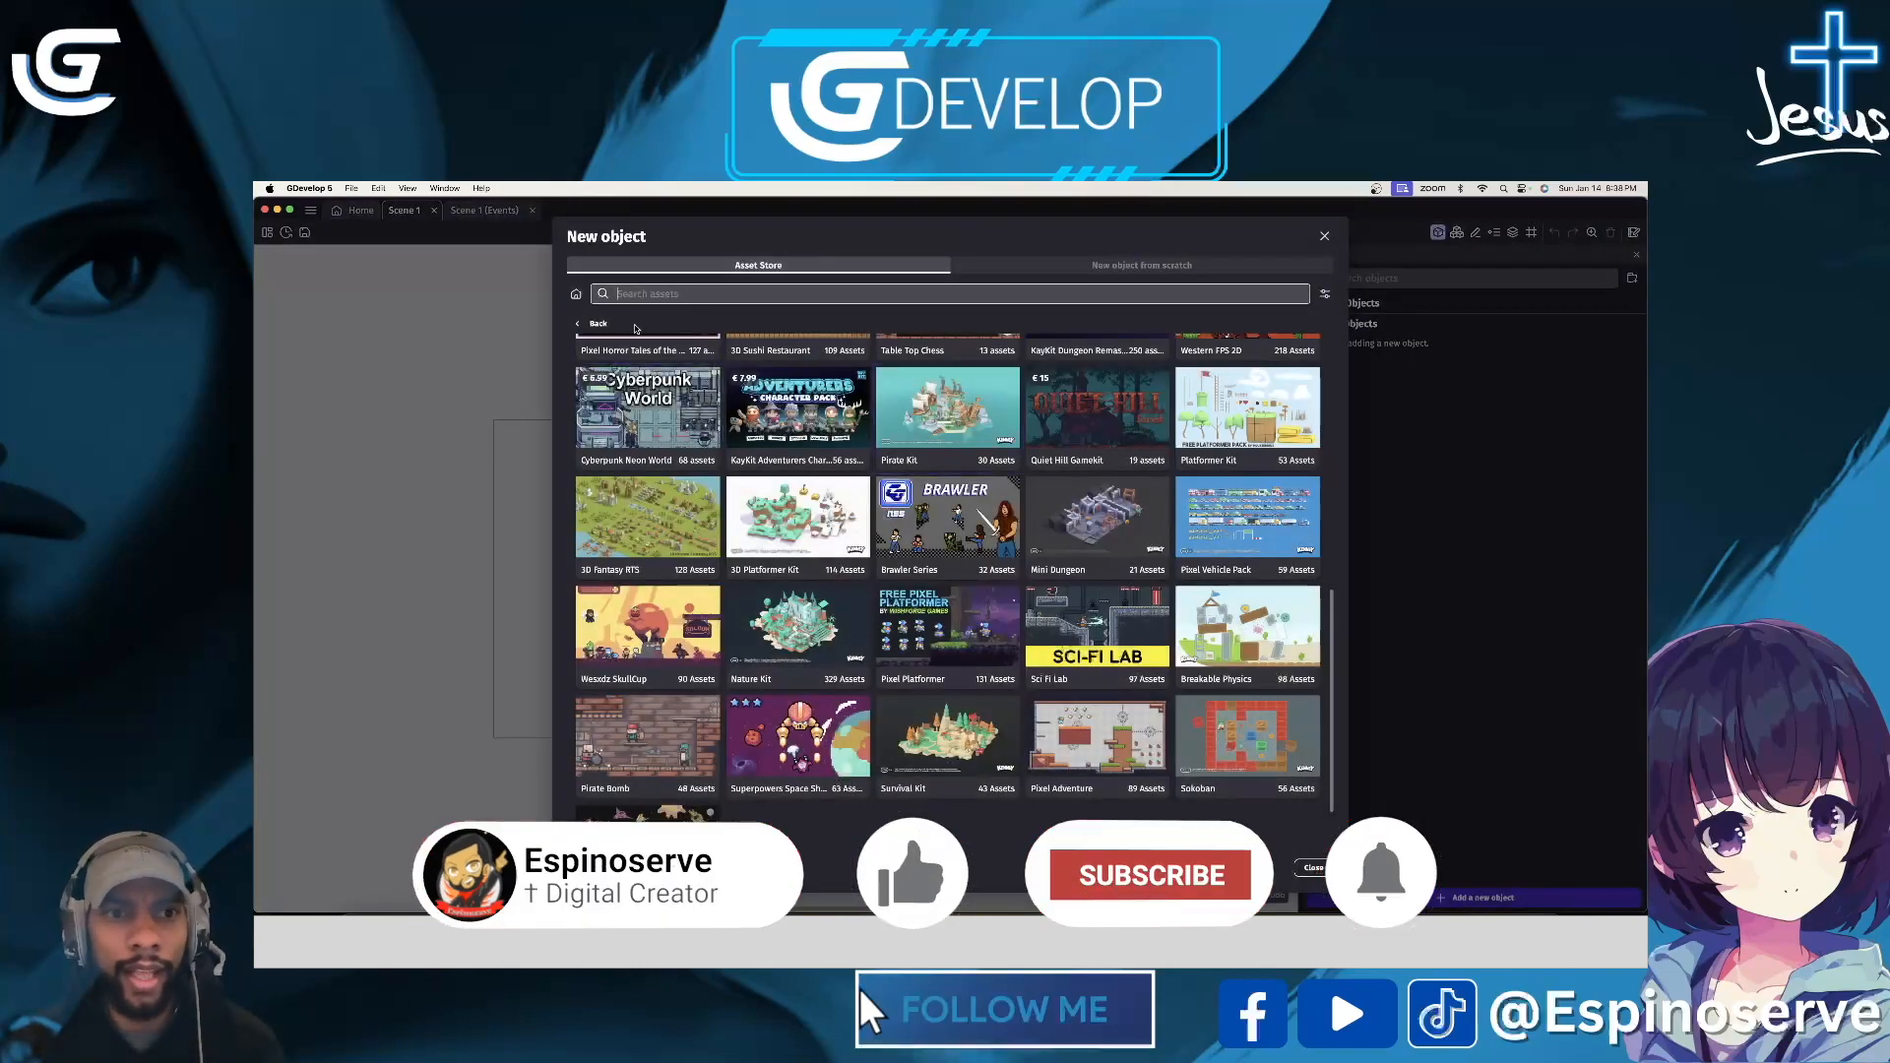
click(1132, 265)
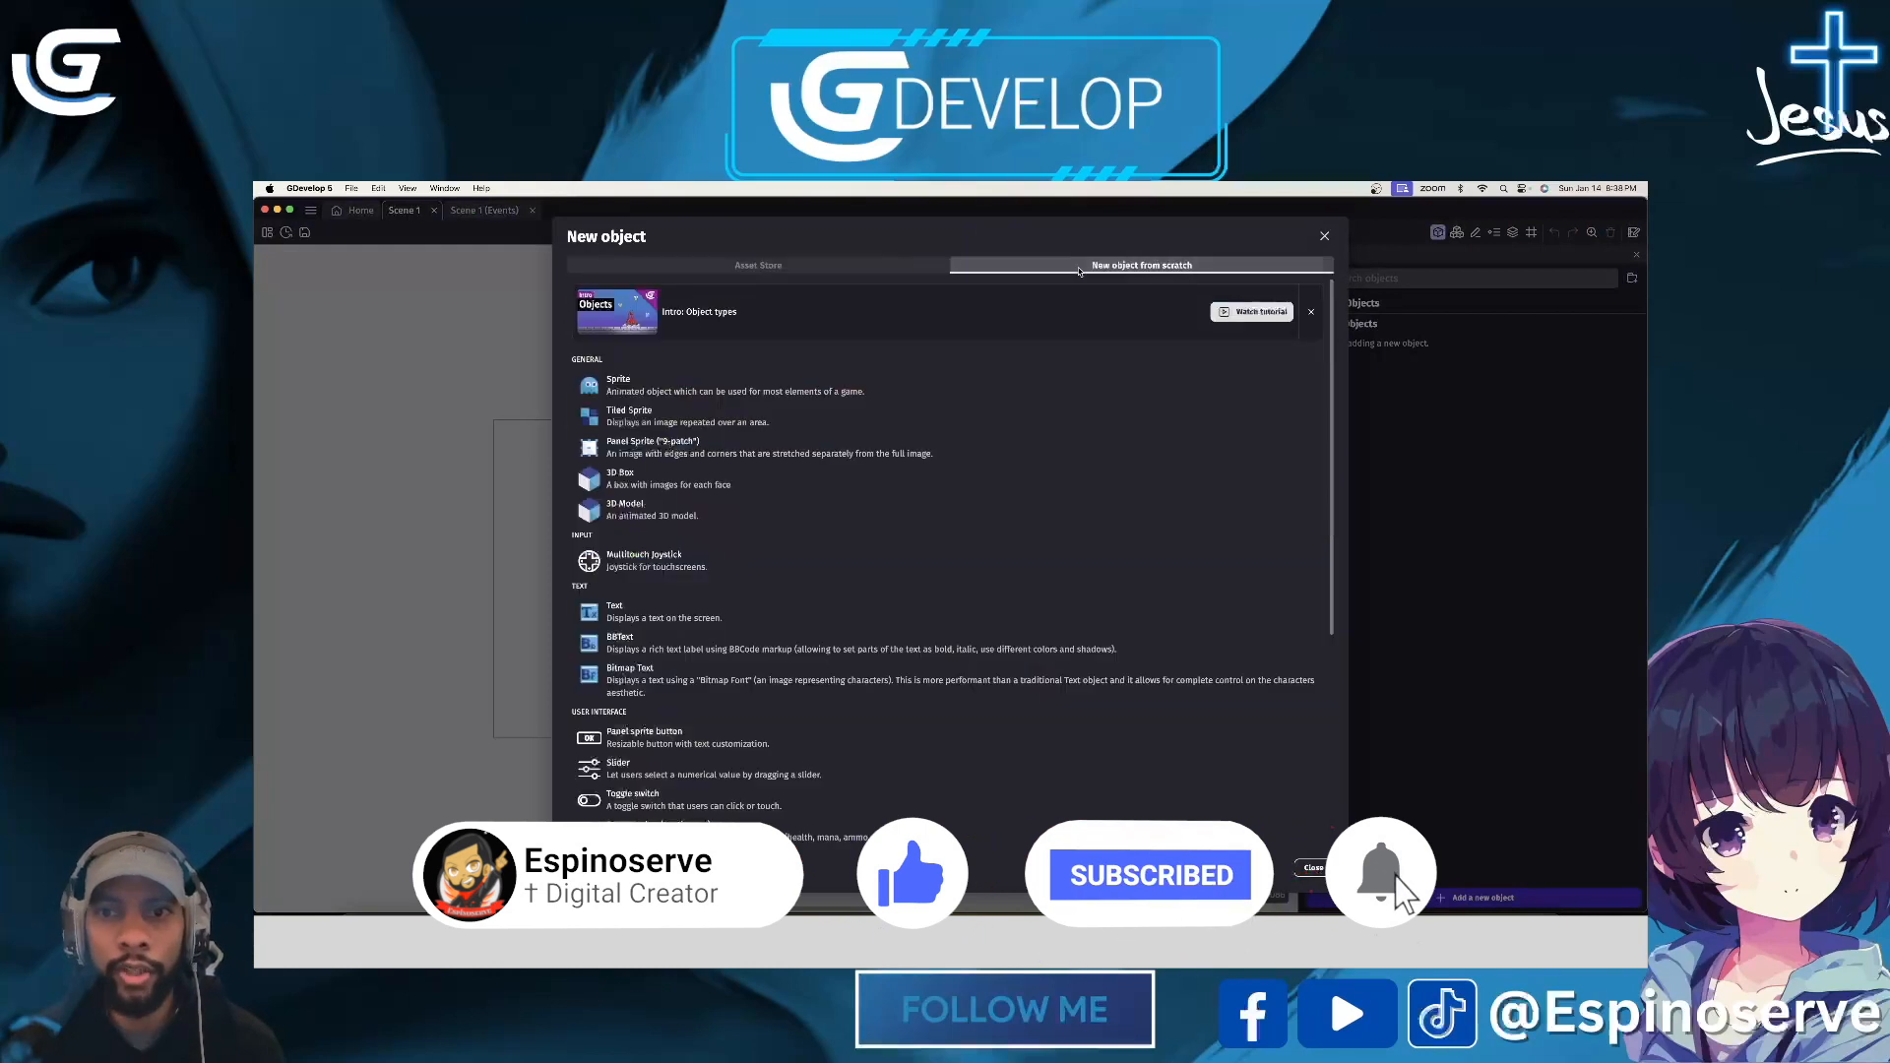
click(807, 268)
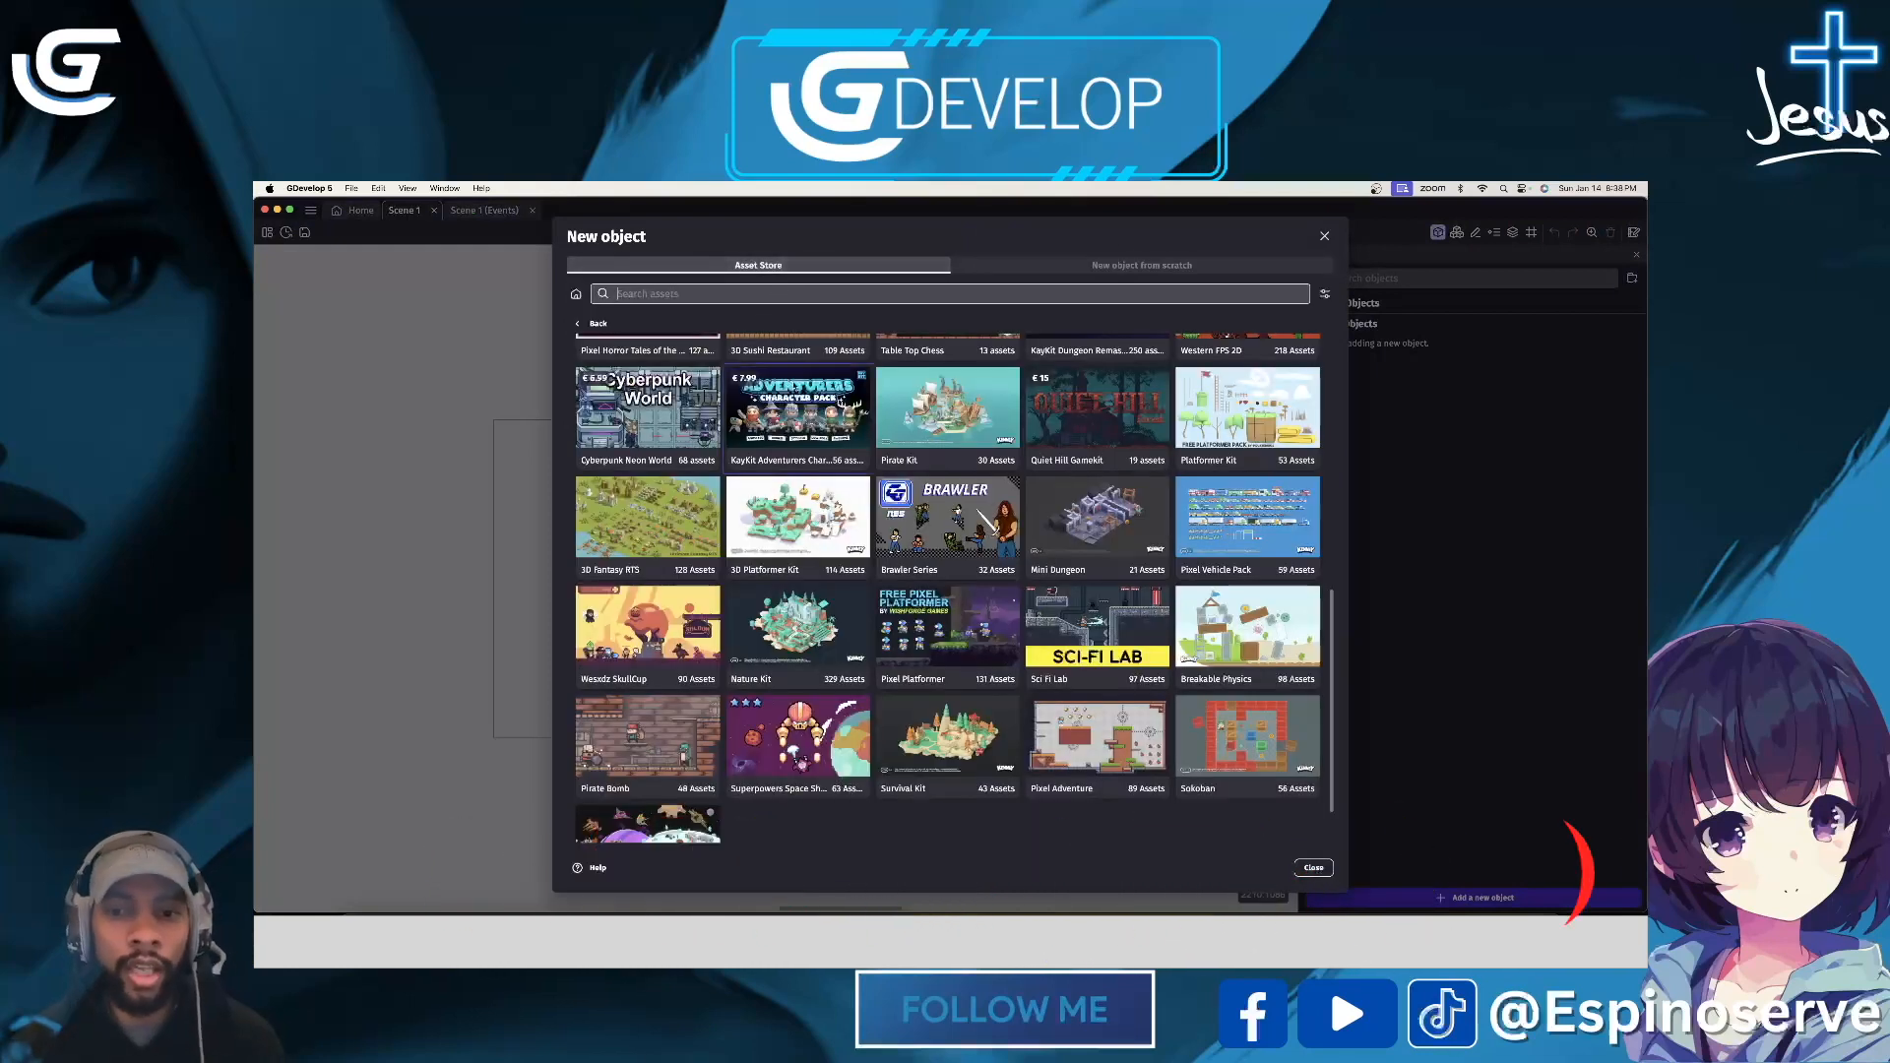
click(594, 323)
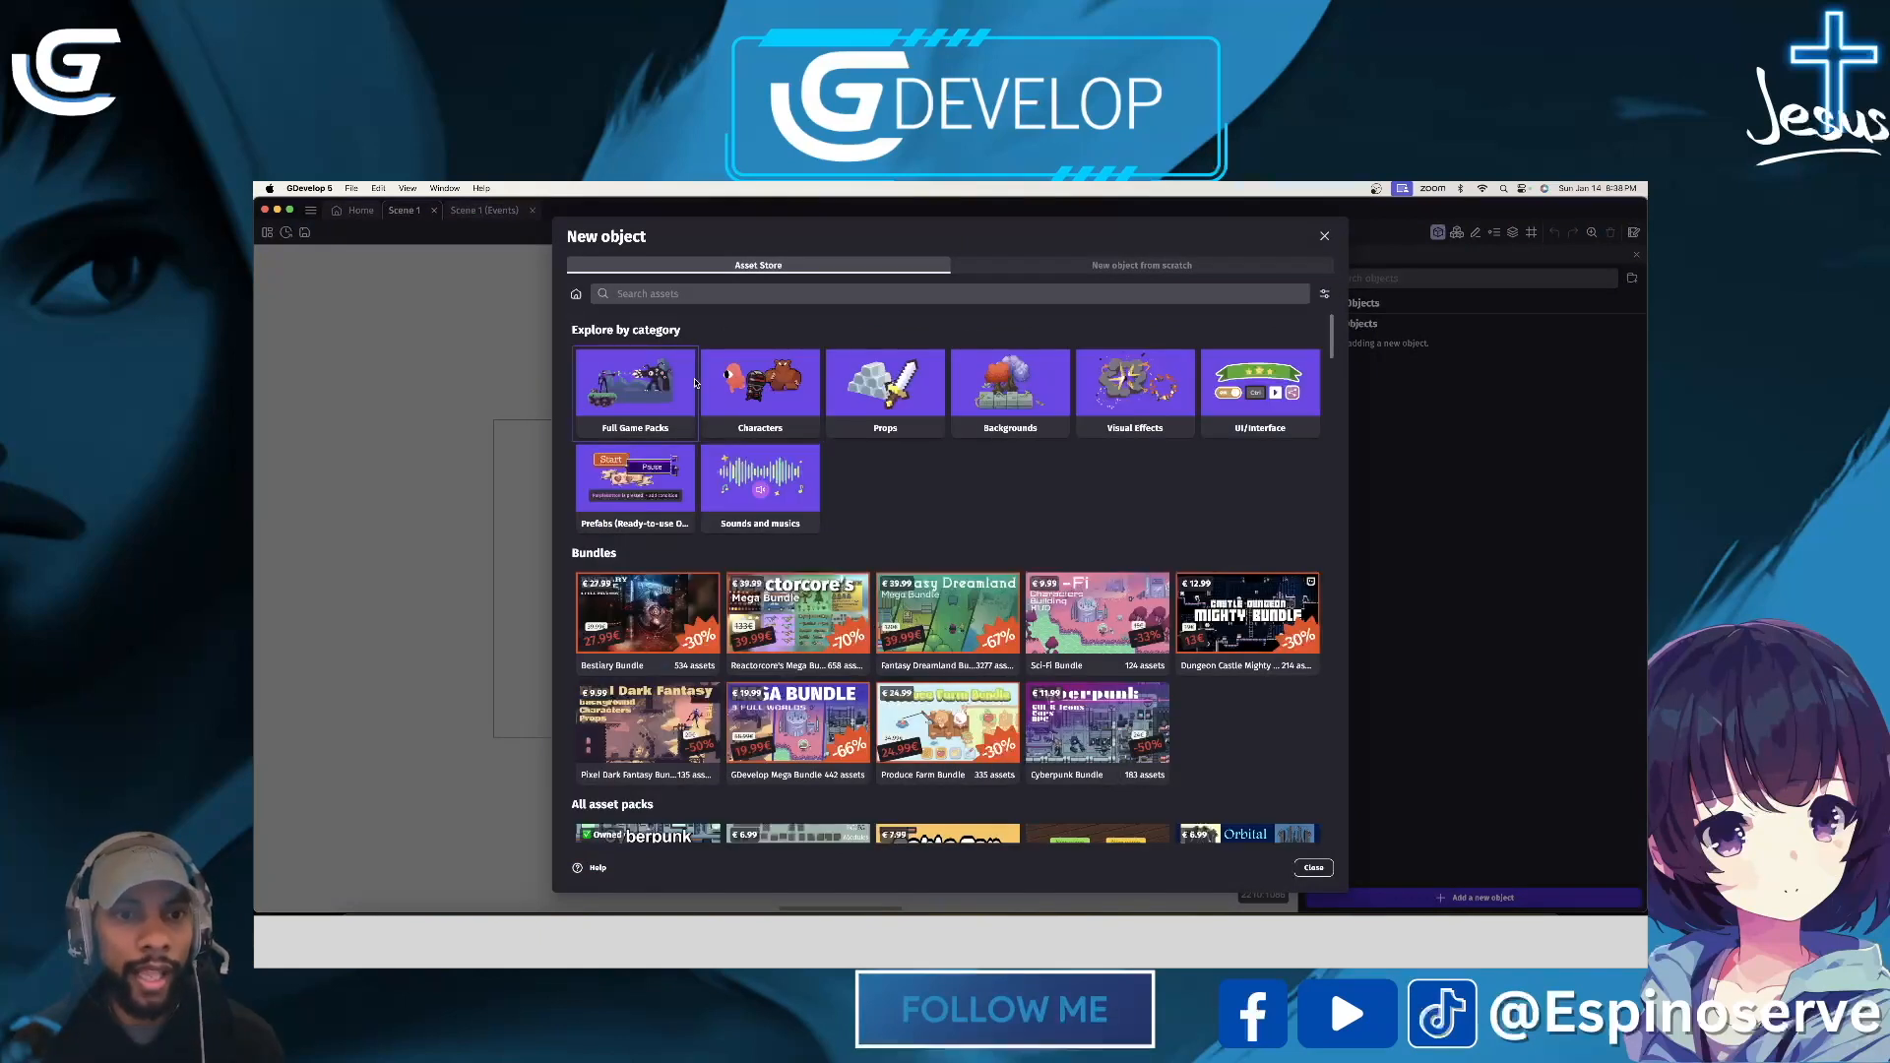
click(646, 416)
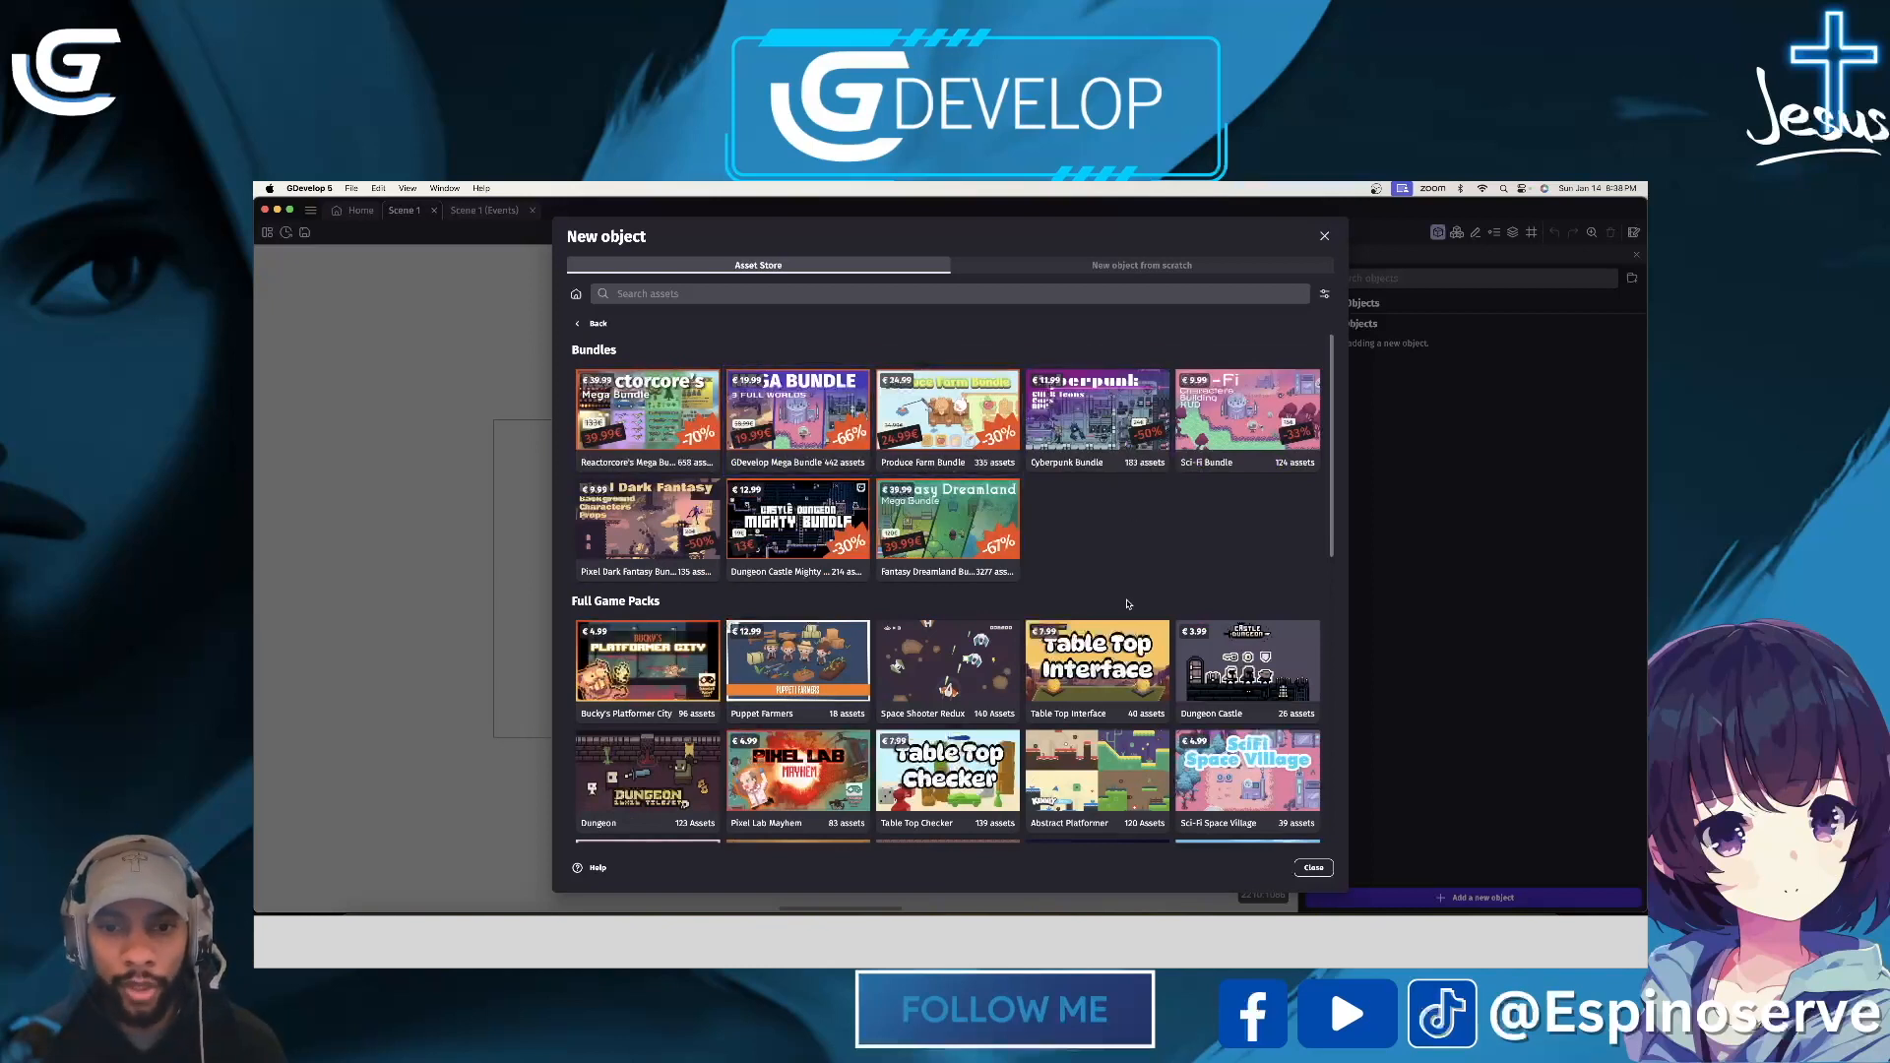
scroll(1111, 578, down, 5)
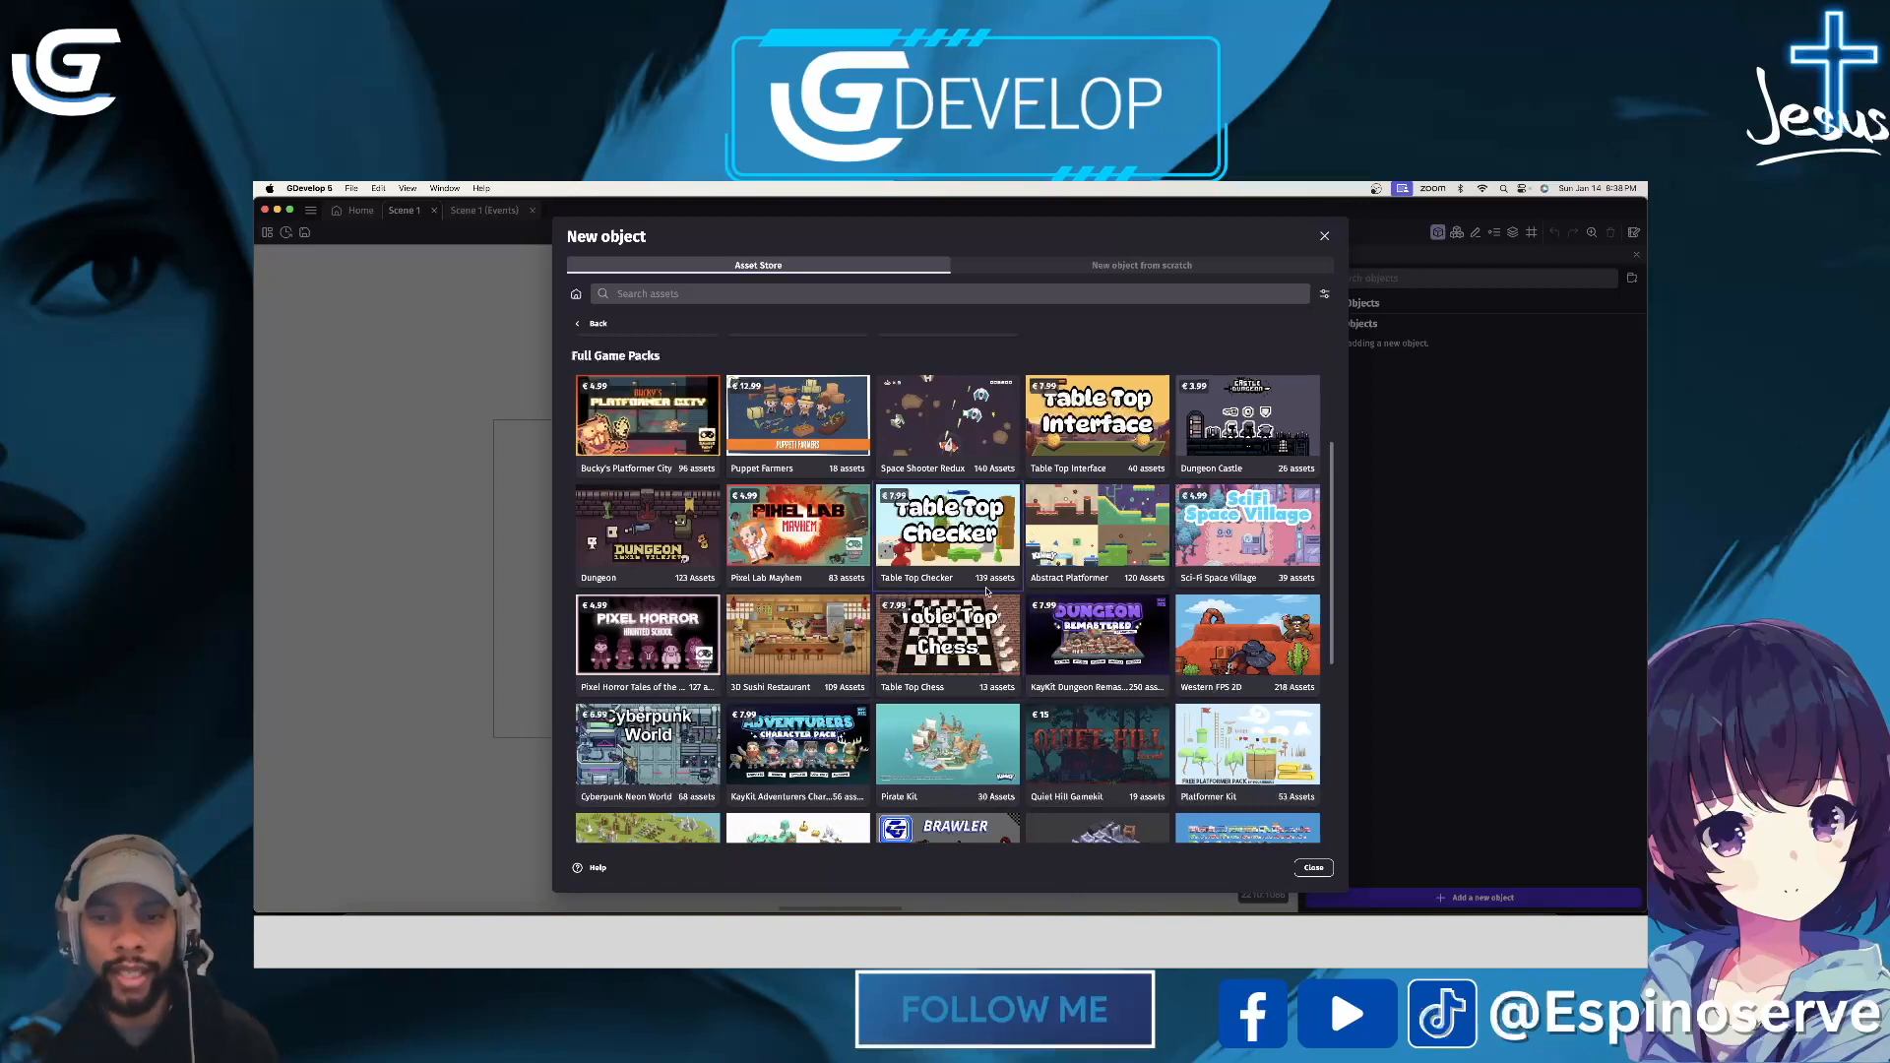
scroll(996, 587, up, 3)
scroll(996, 587, down, 8)
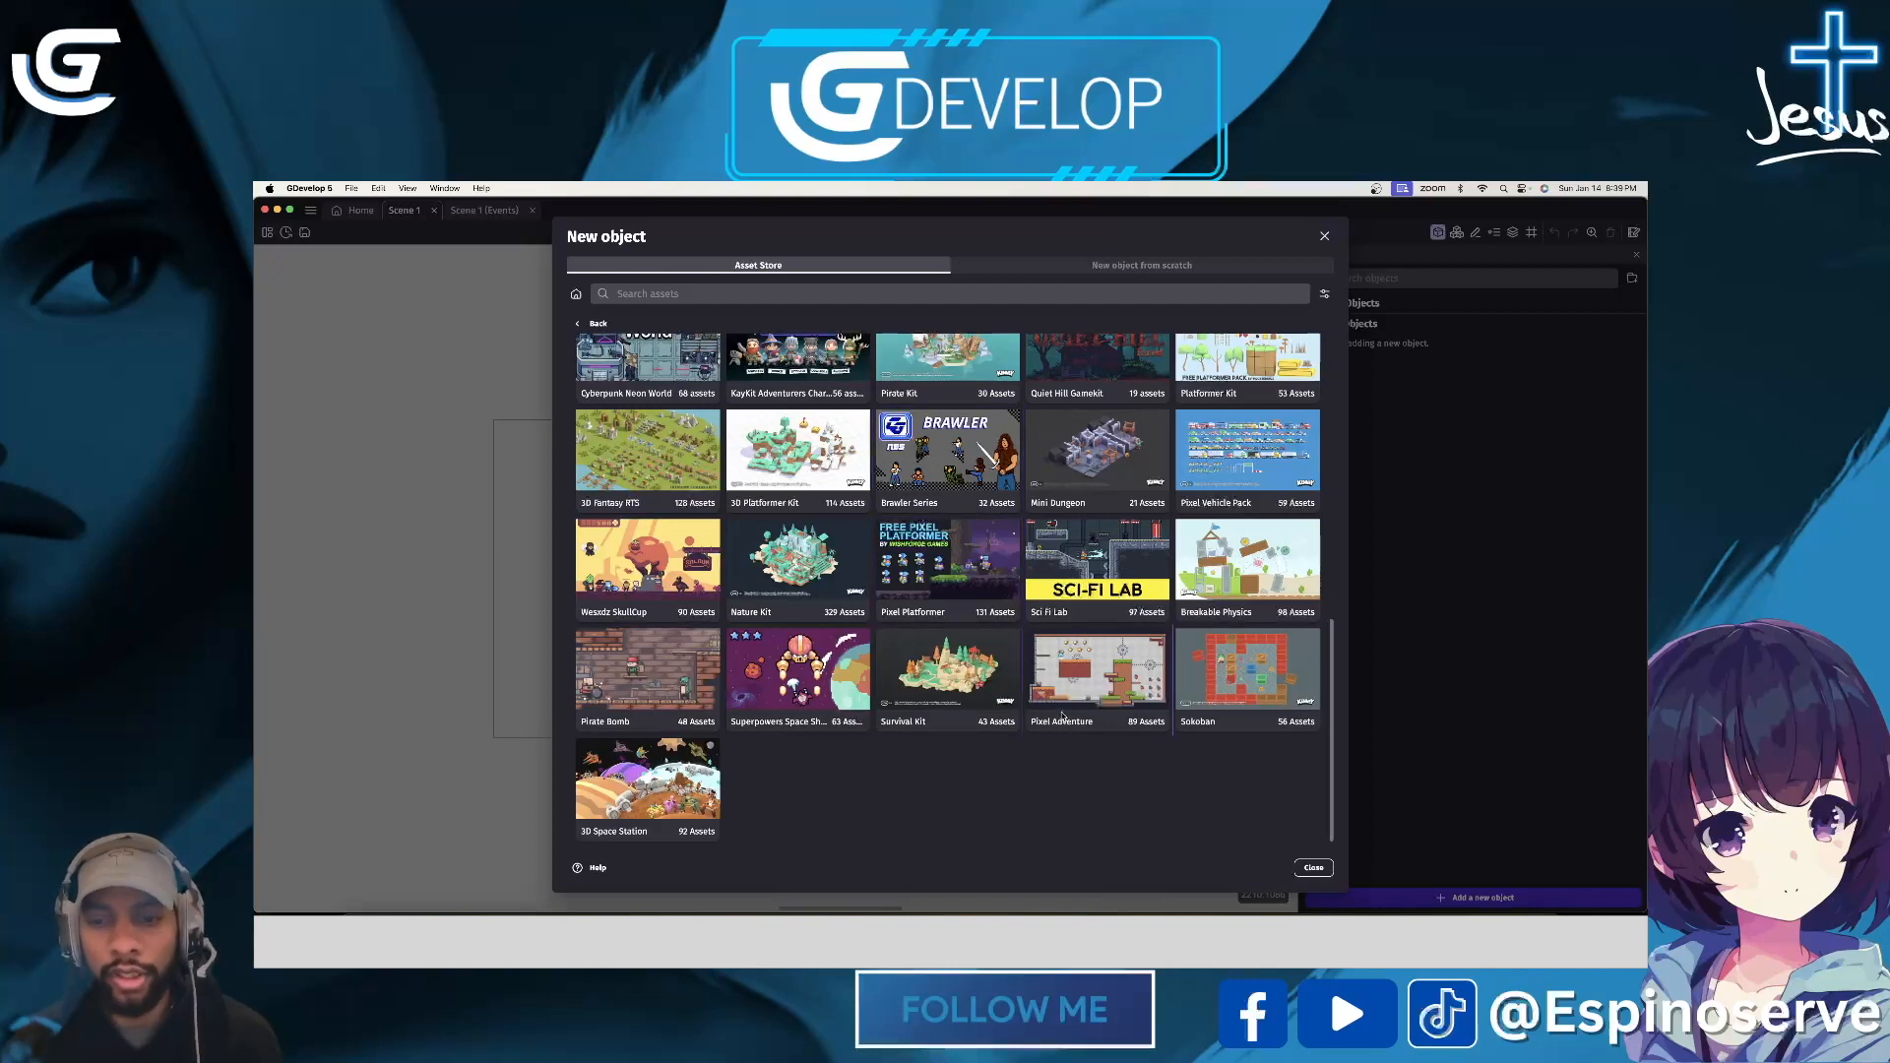
click(1063, 717)
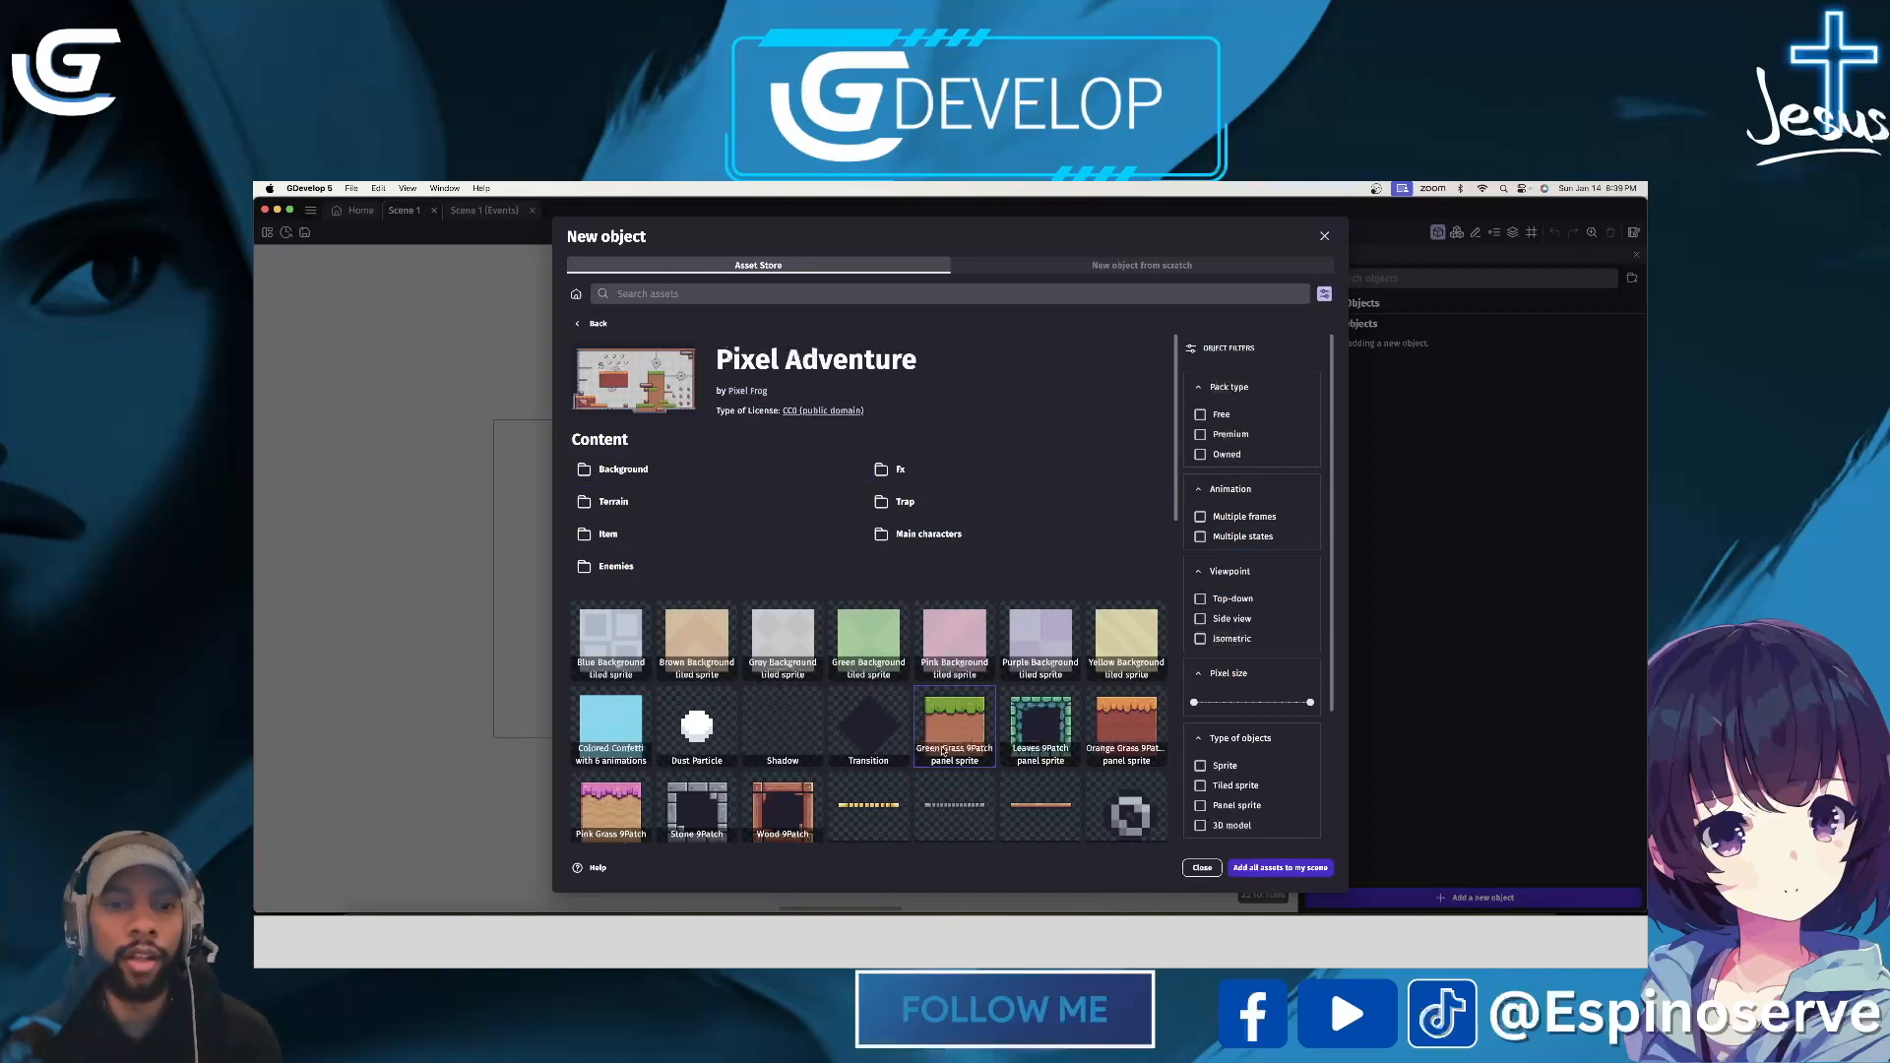
- Add the Green Grass 9Patch panel sprite from the Pixel Adventure pack to the scene and make the editor window full screen
scroll(821, 649, down, 3)
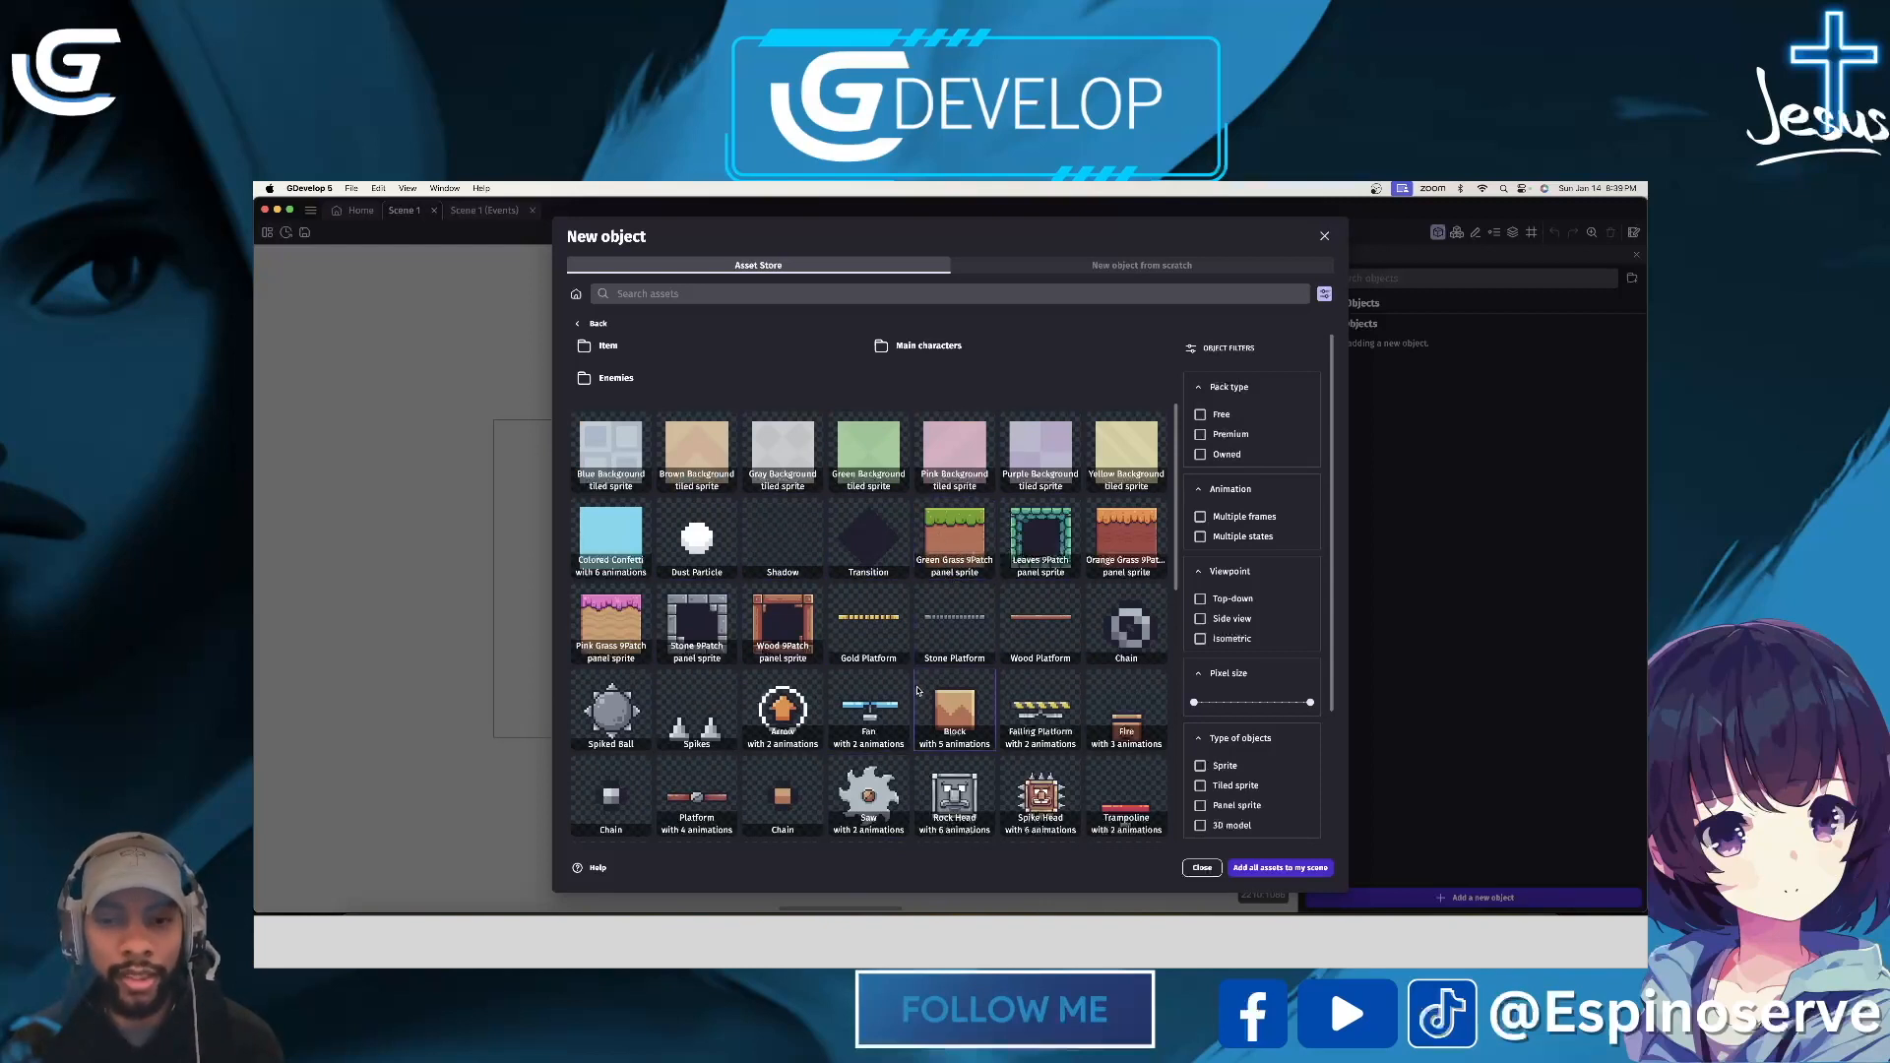
scroll(923, 697, down, 1)
scroll(923, 697, down, 5)
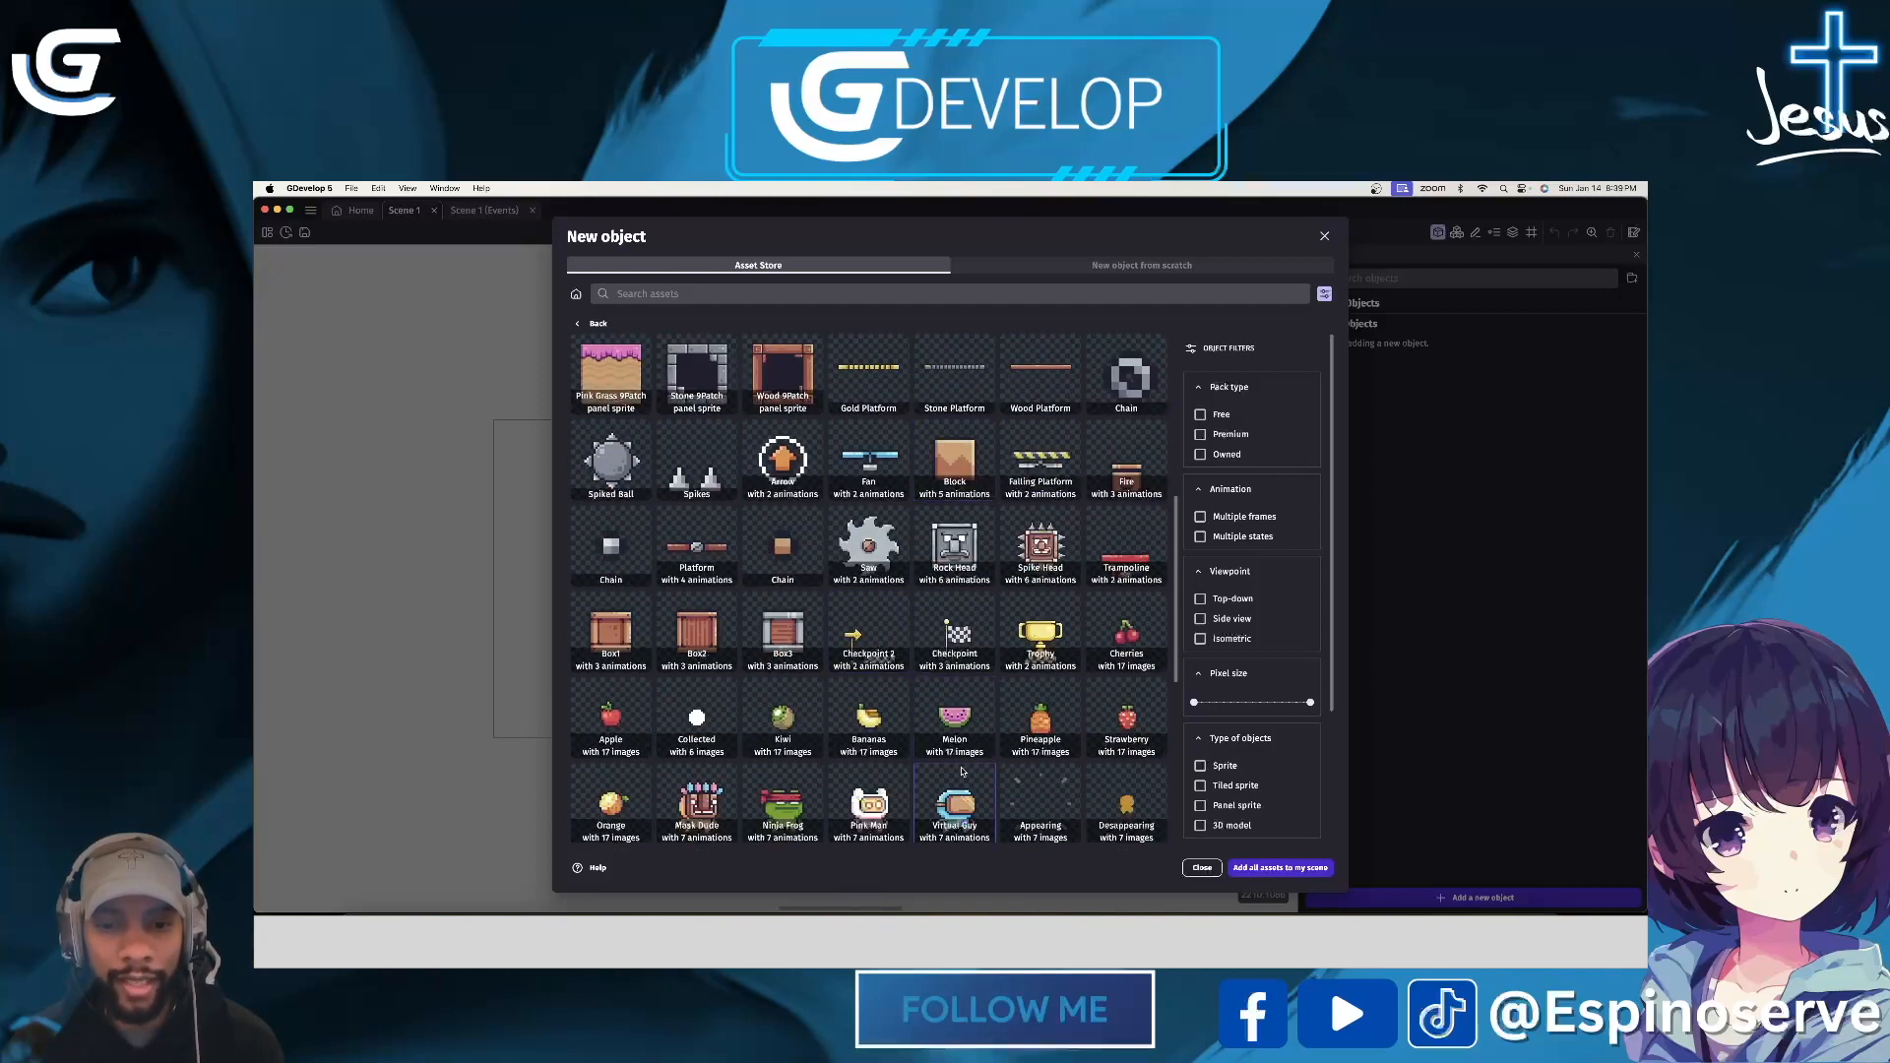
scroll(962, 771, down, 5)
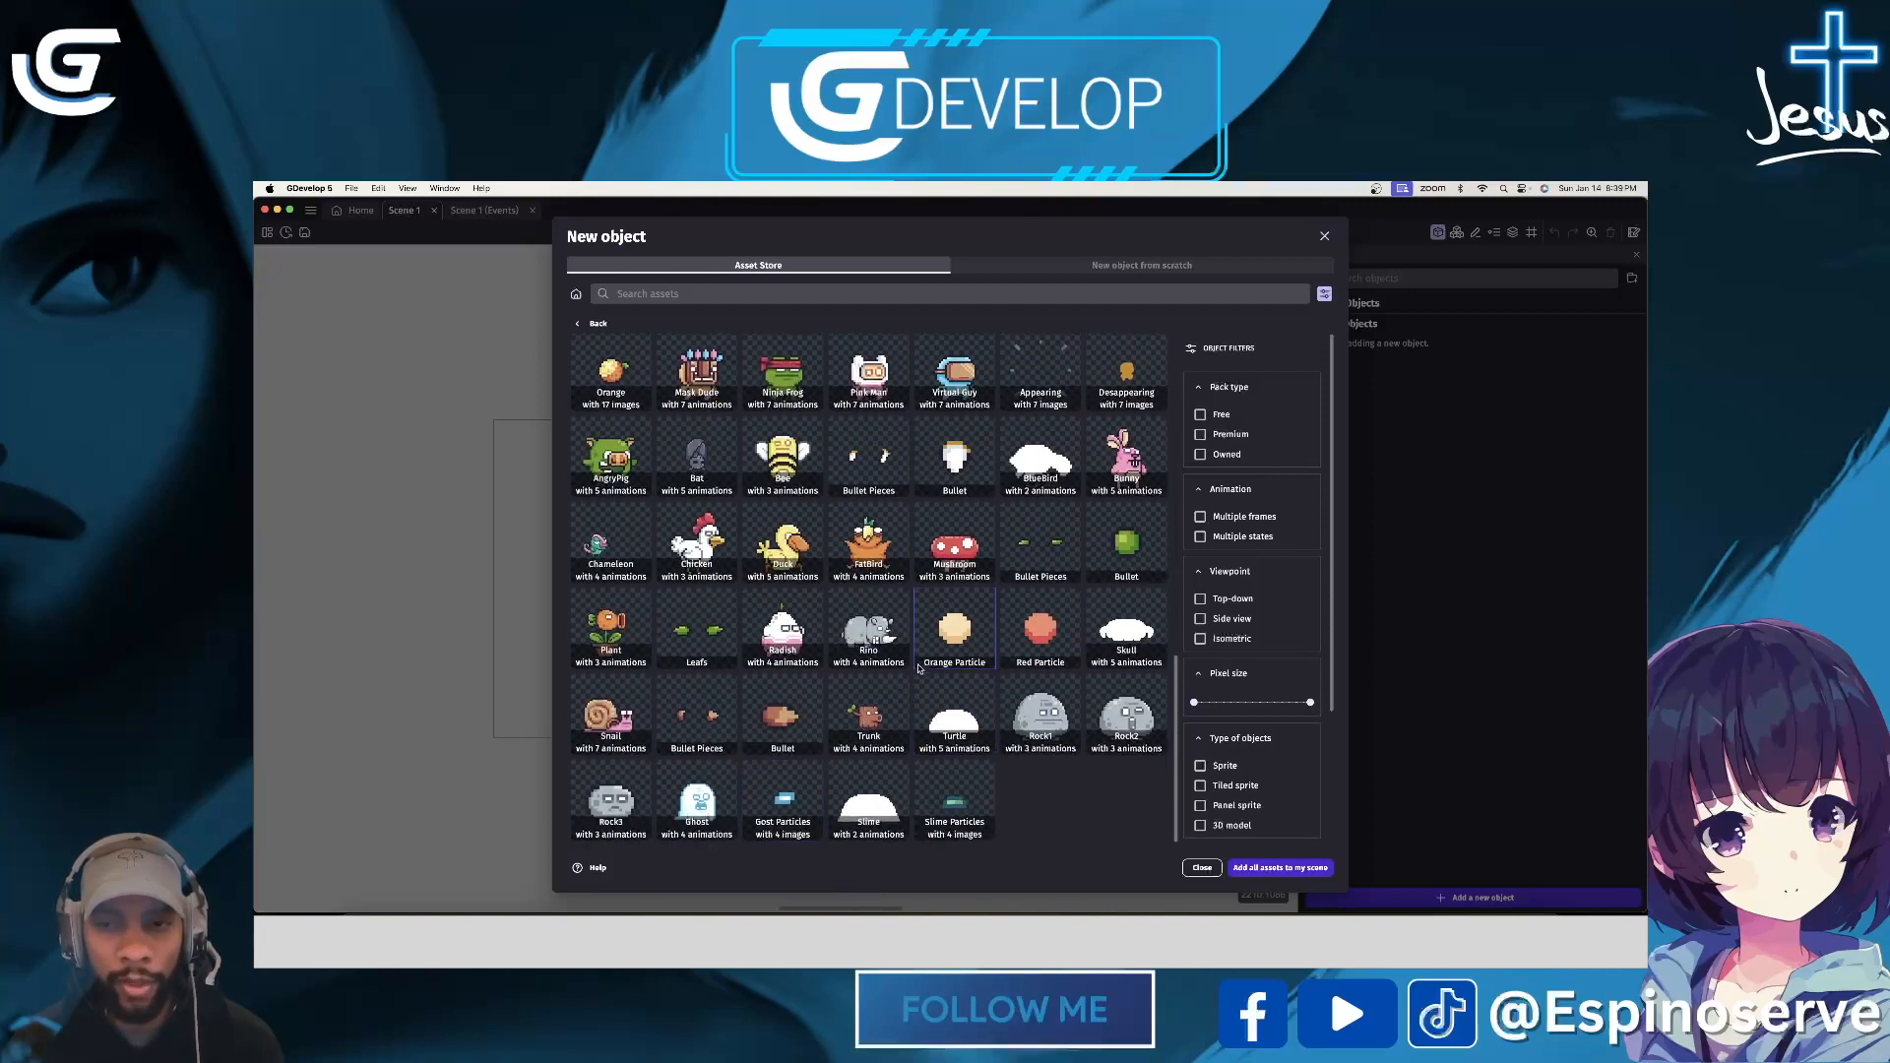
scroll(936, 729, up, 10)
scroll(910, 682, down, 2)
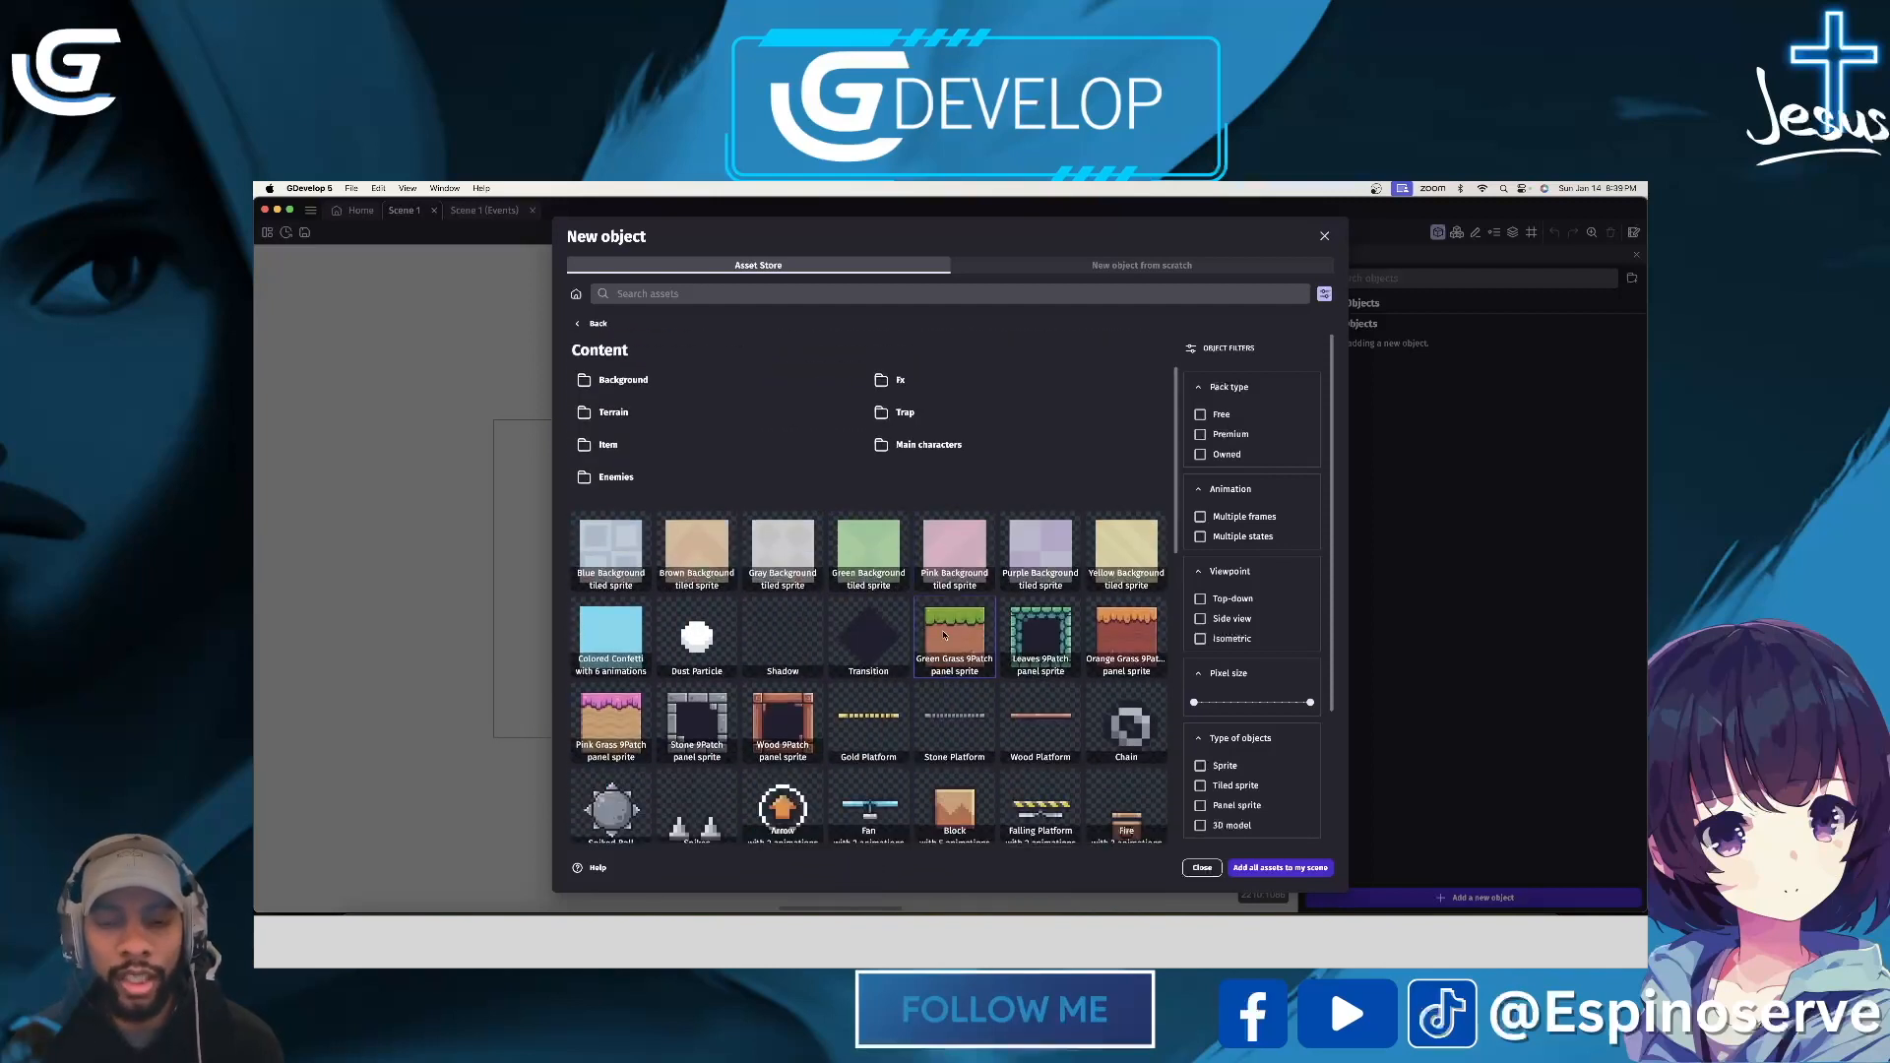
click(944, 636)
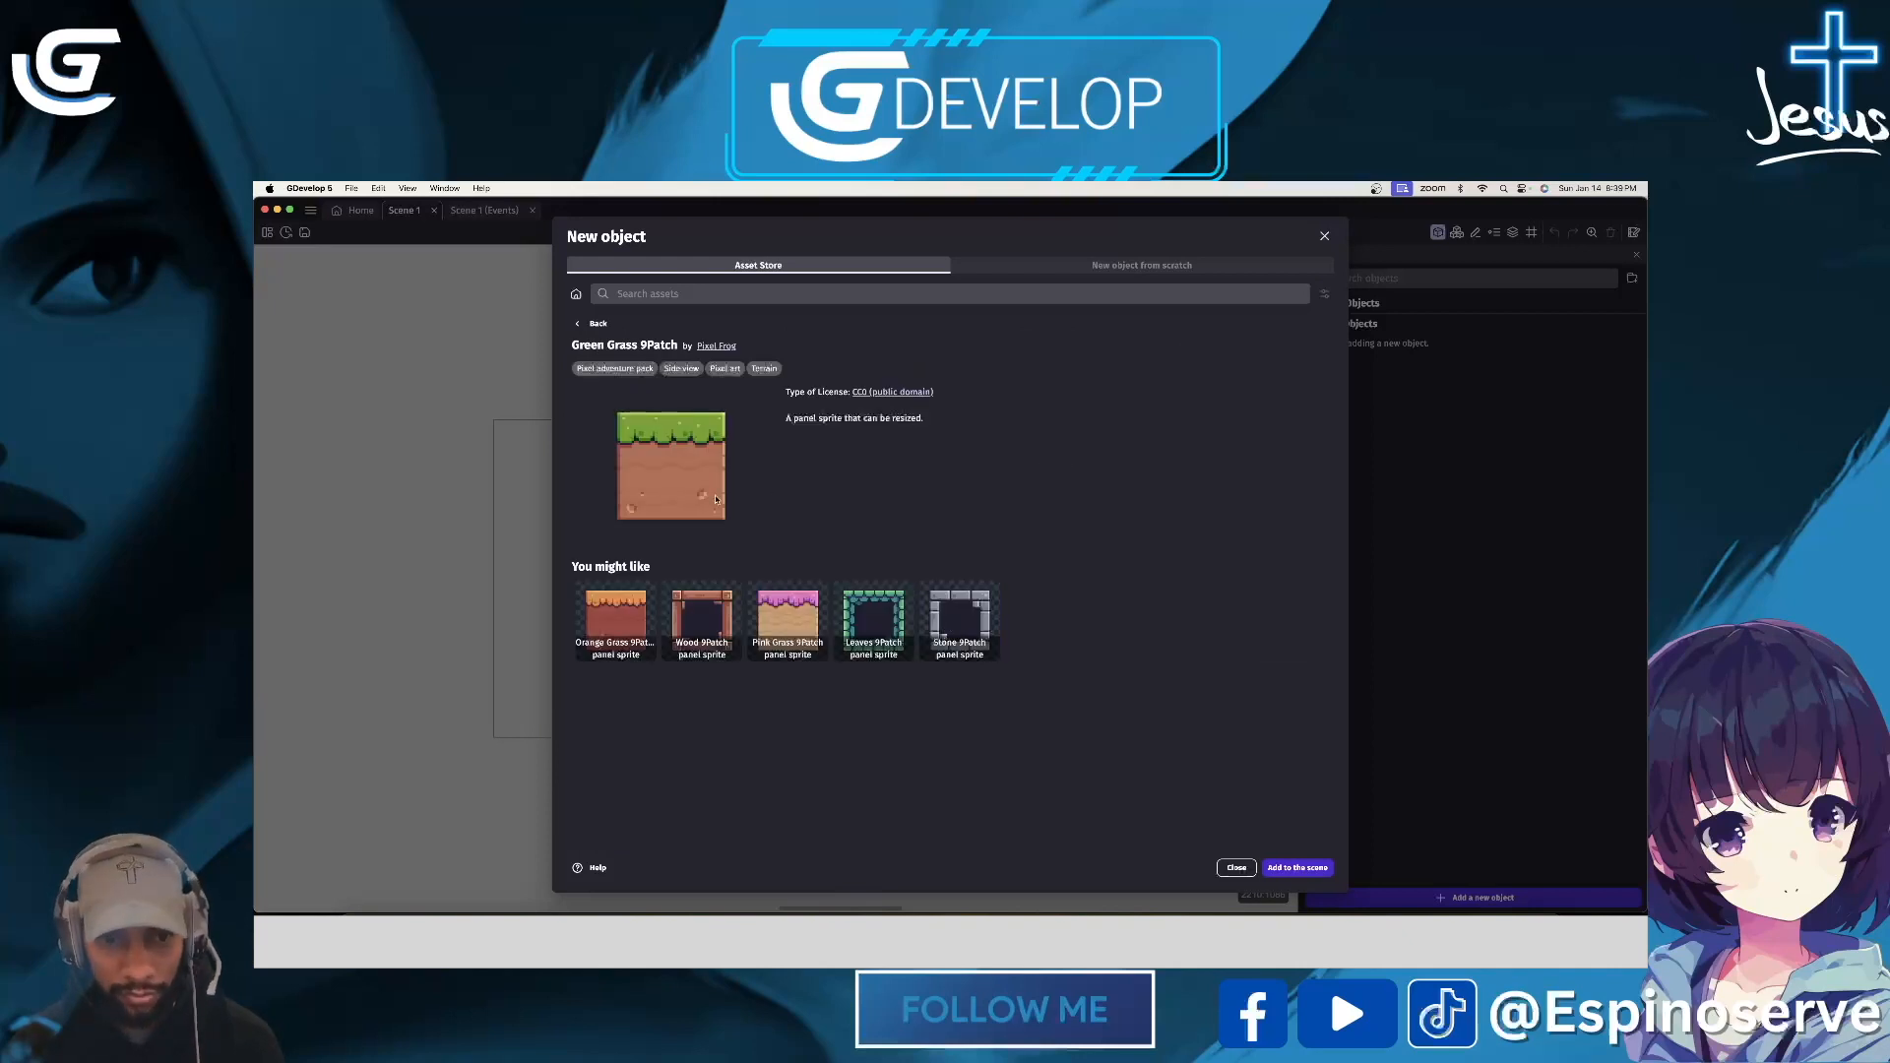
click(1297, 868)
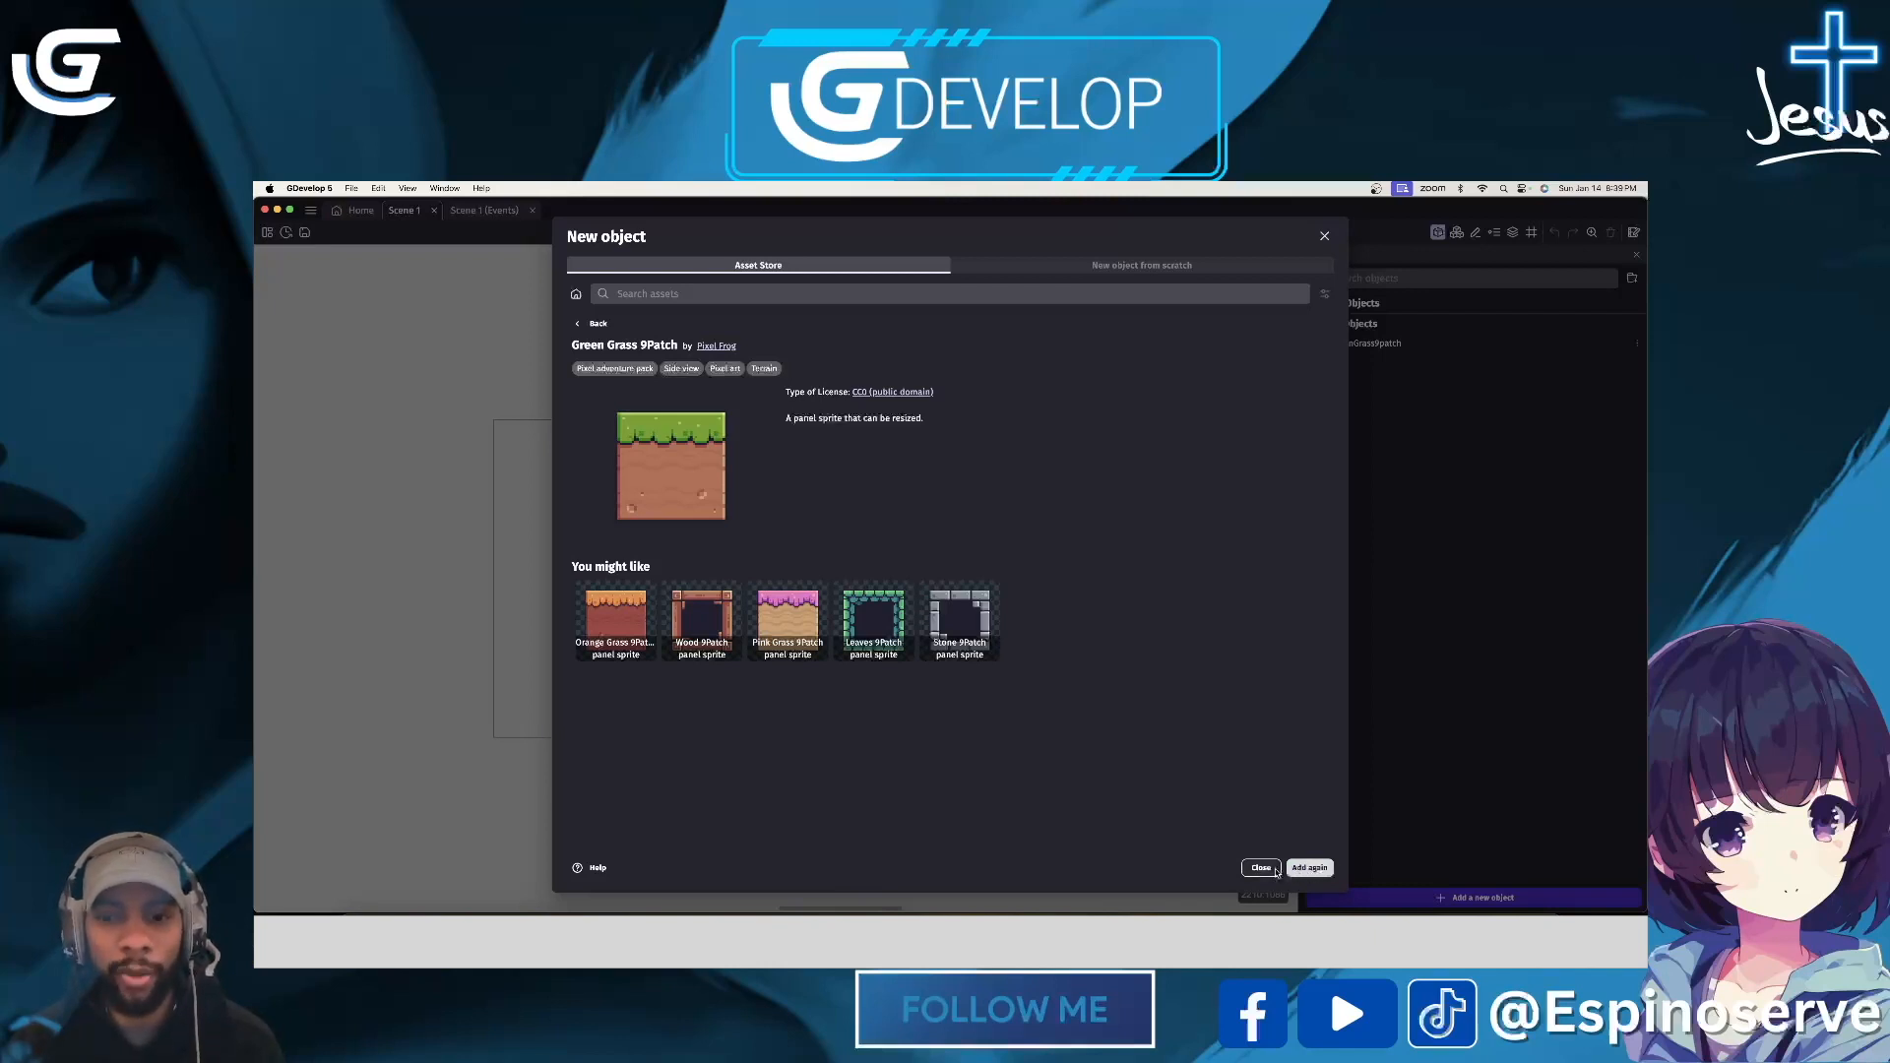
click(1261, 868)
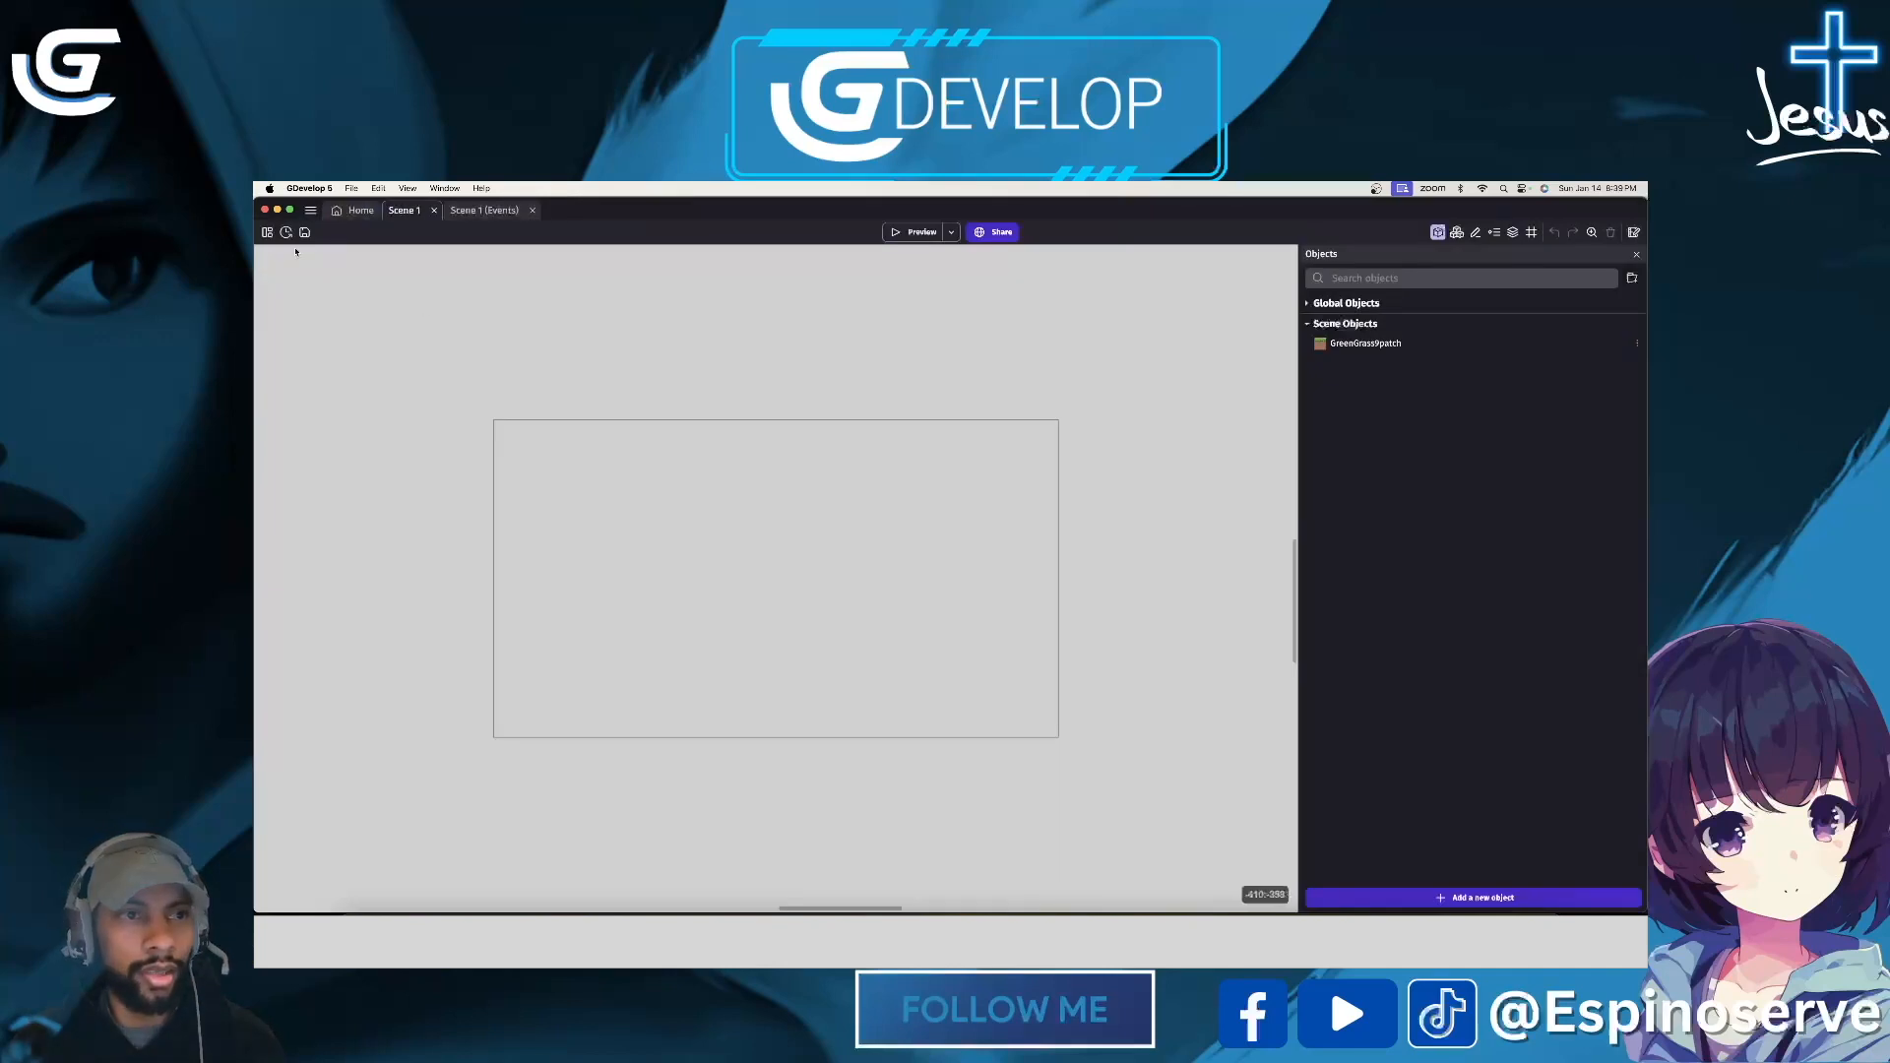
click(291, 214)
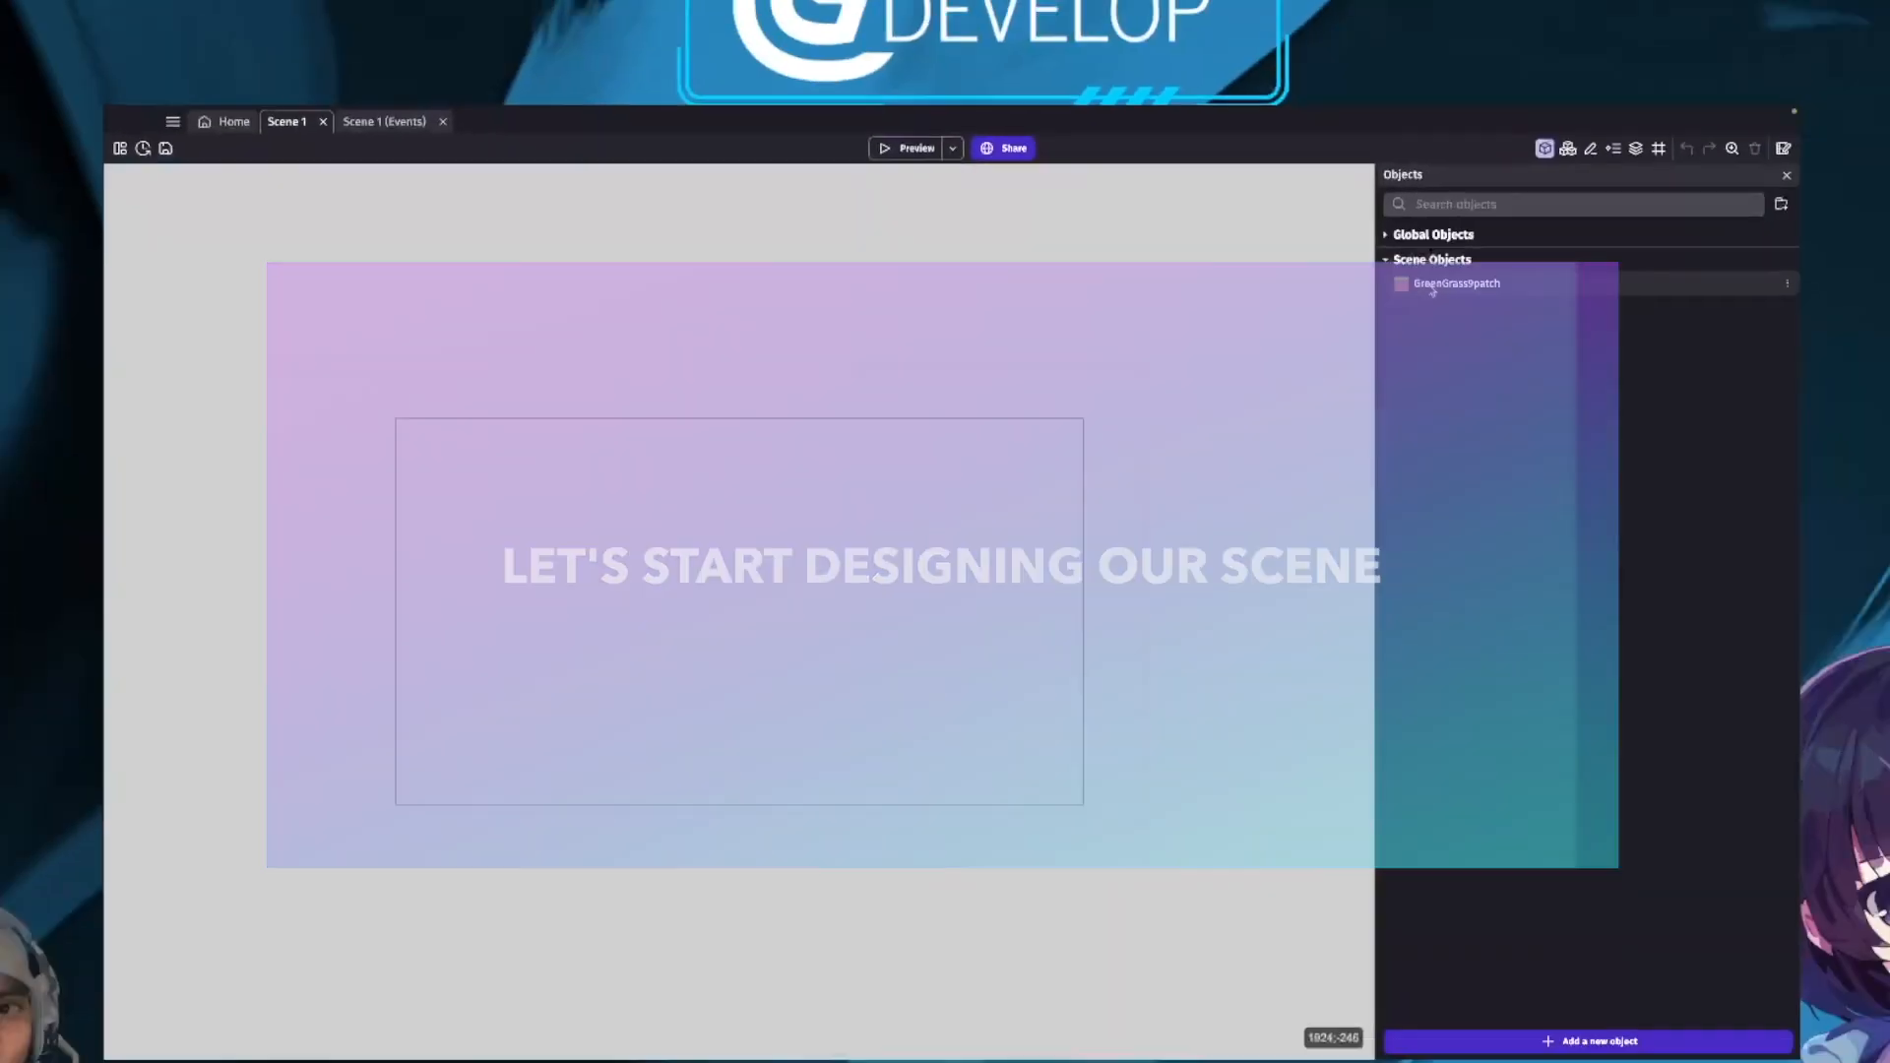
- Place a GreenGrass9patch block at the scene frame's left edge and stretch it to about a third of the frame's width
drag(1654, 176, 439, 638)
drag(659, 590, 494, 640)
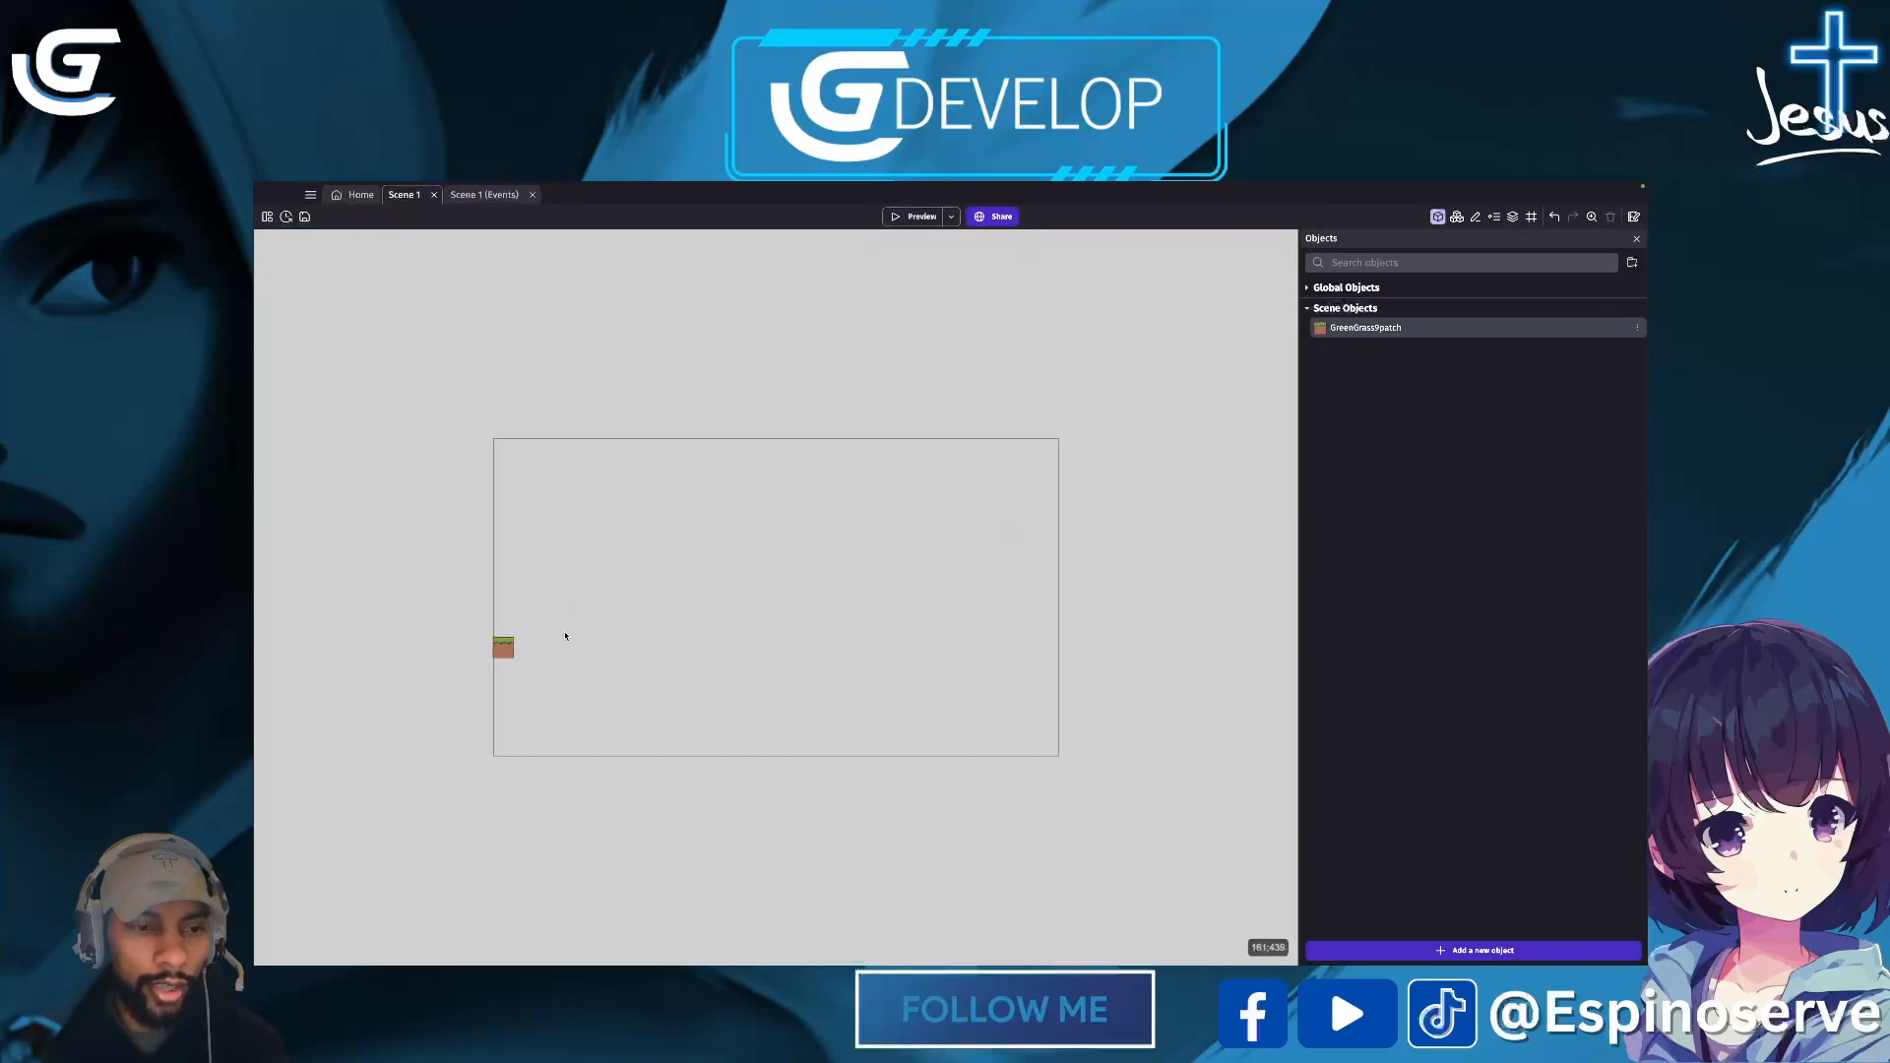
click(507, 650)
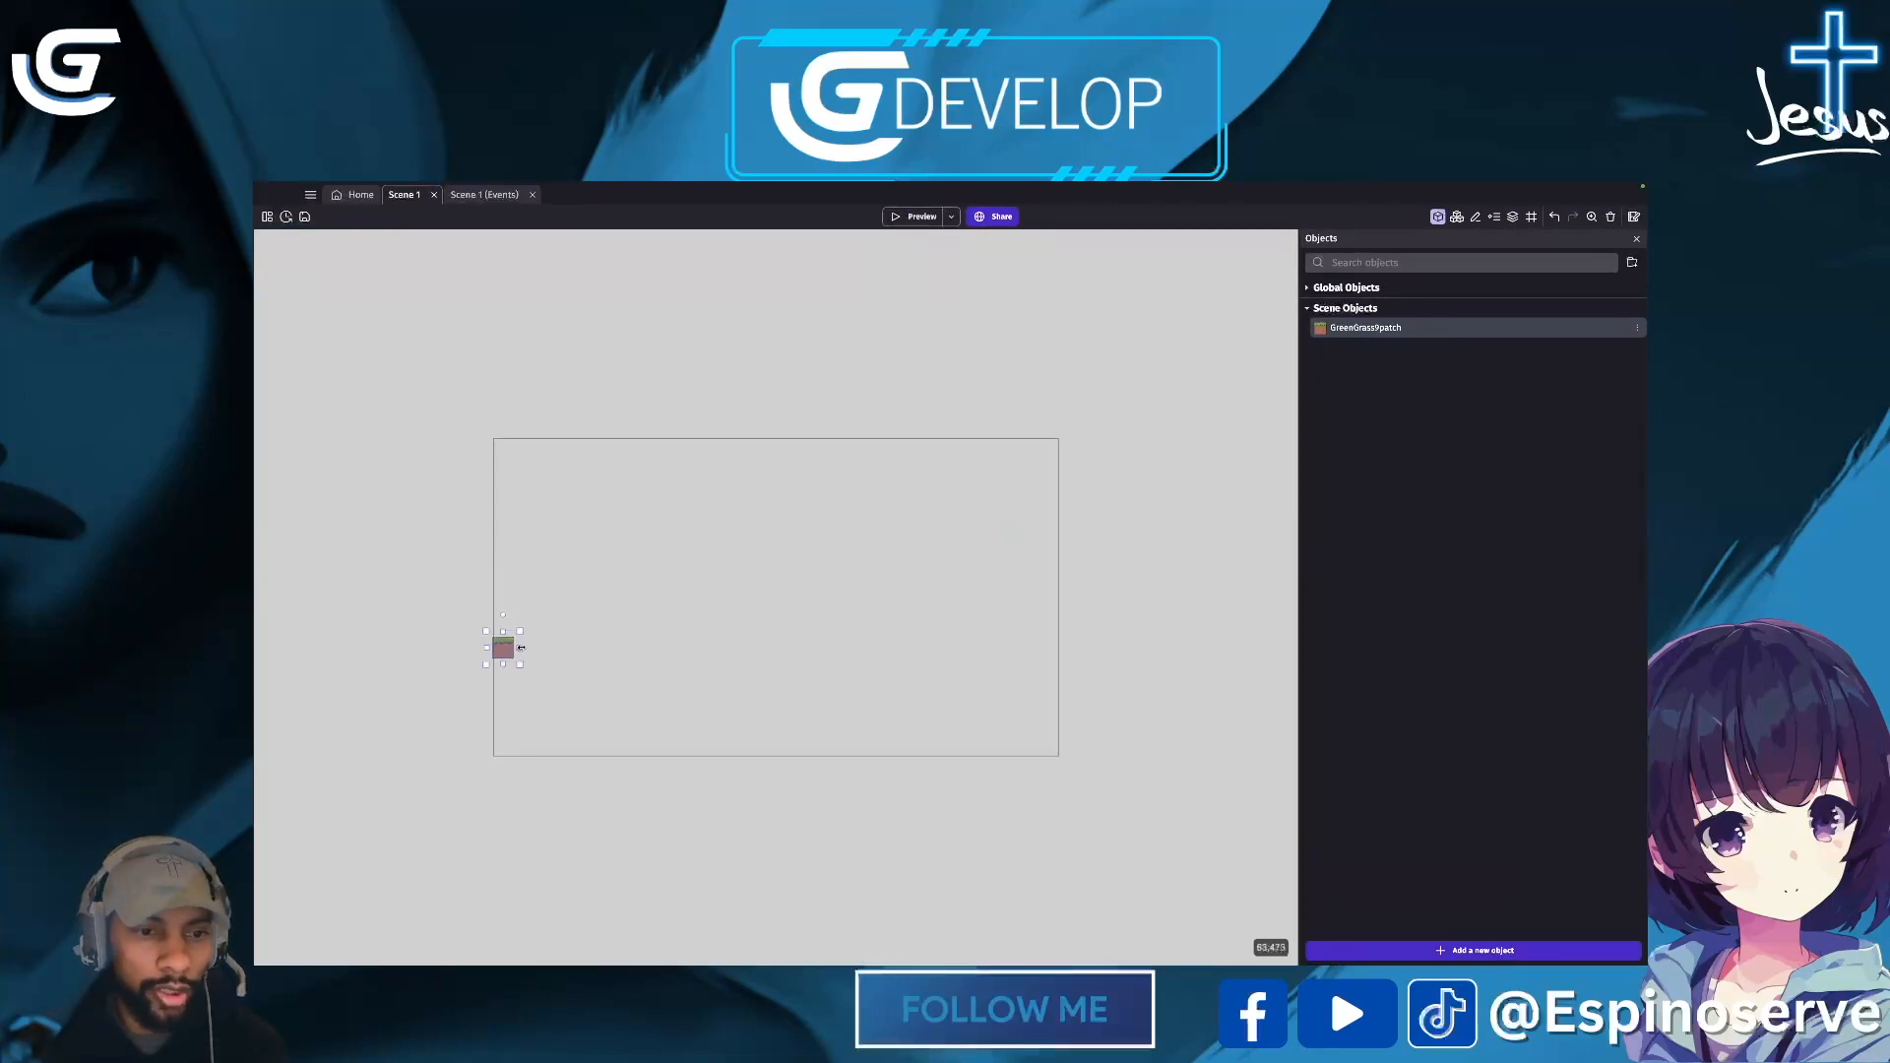
drag(521, 647, 694, 657)
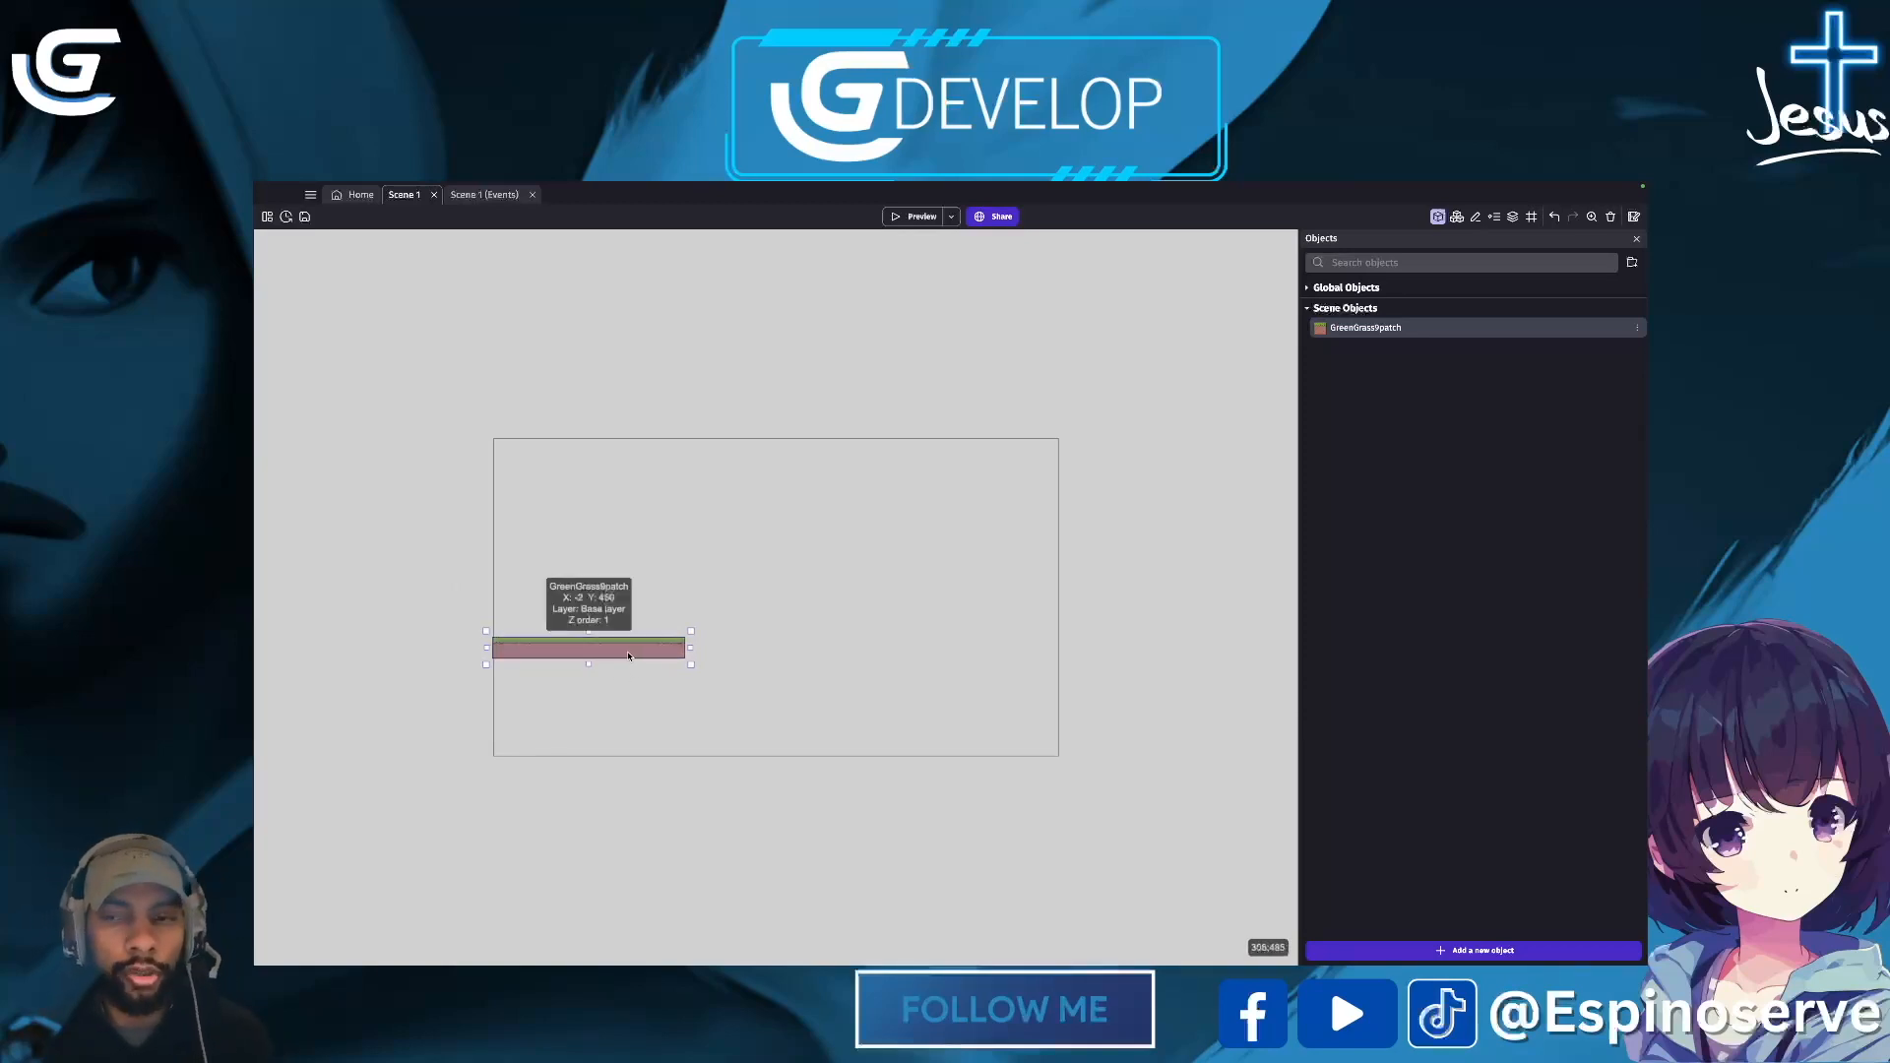
drag(1339, 326, 694, 602)
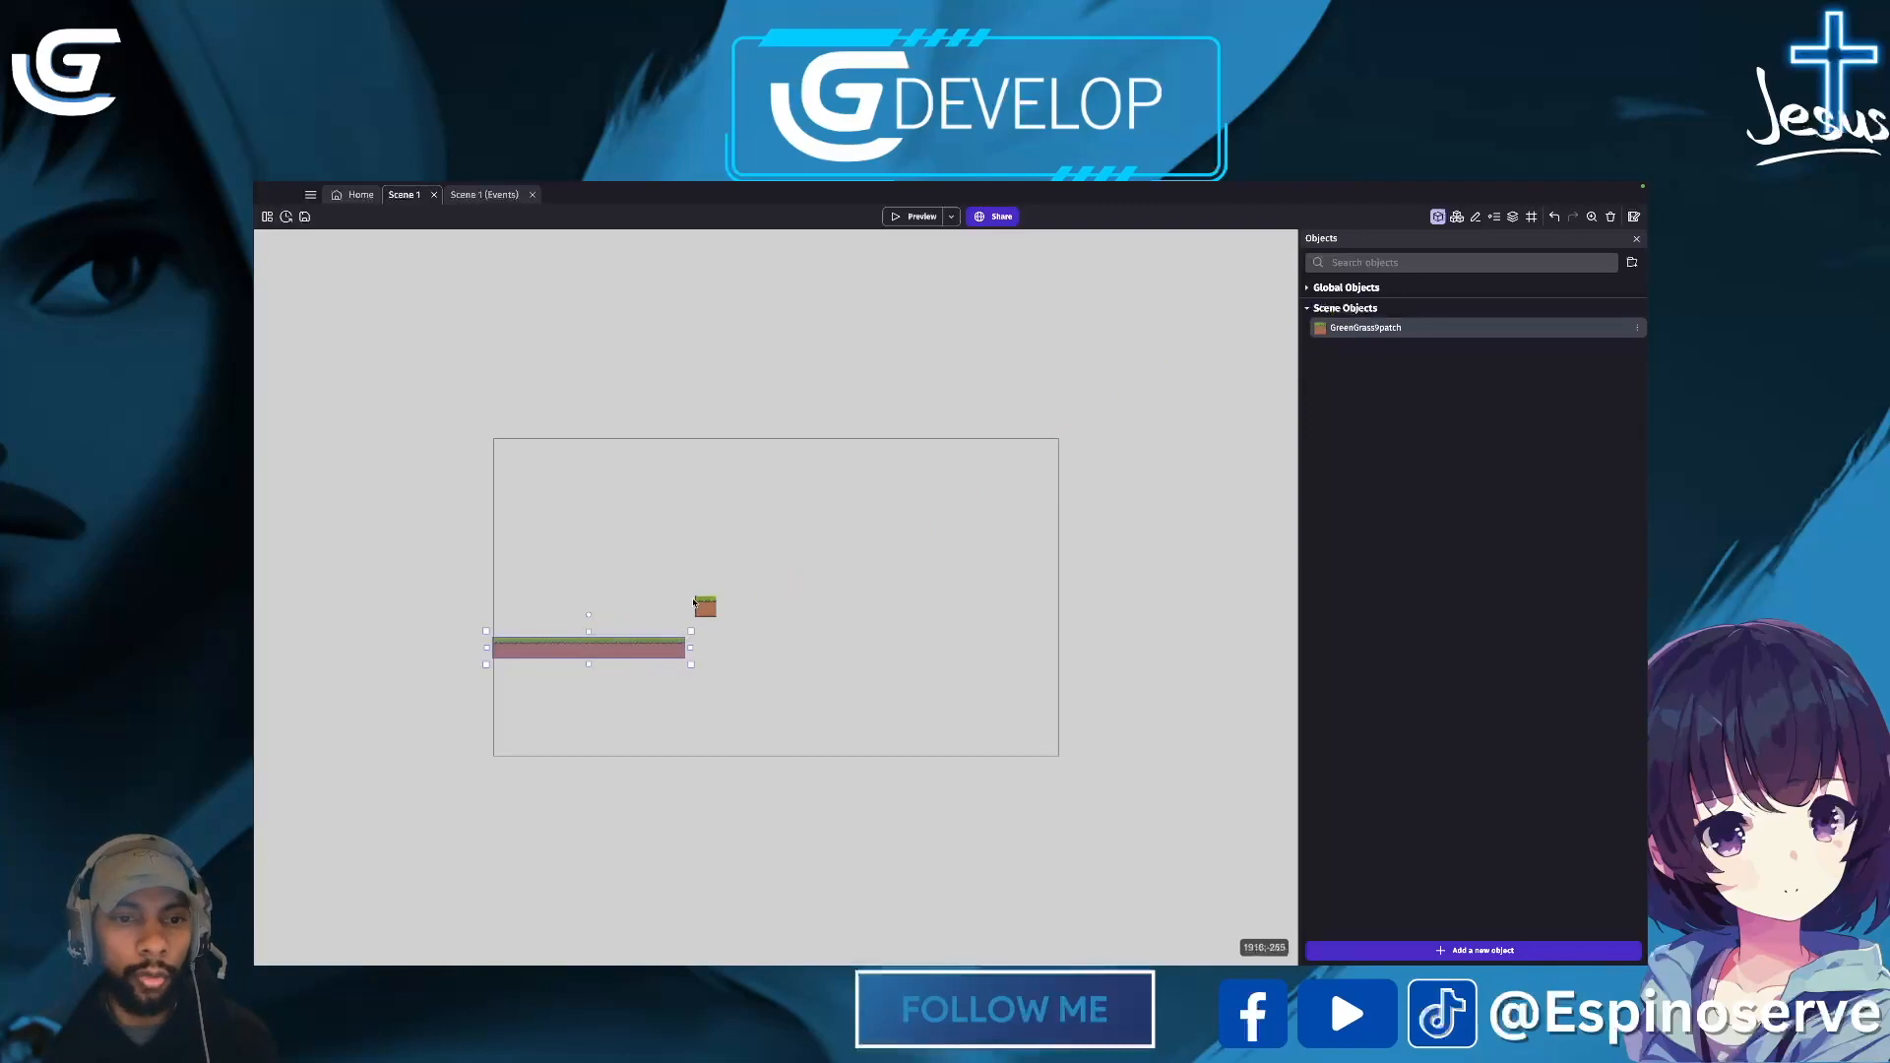
click(695, 610)
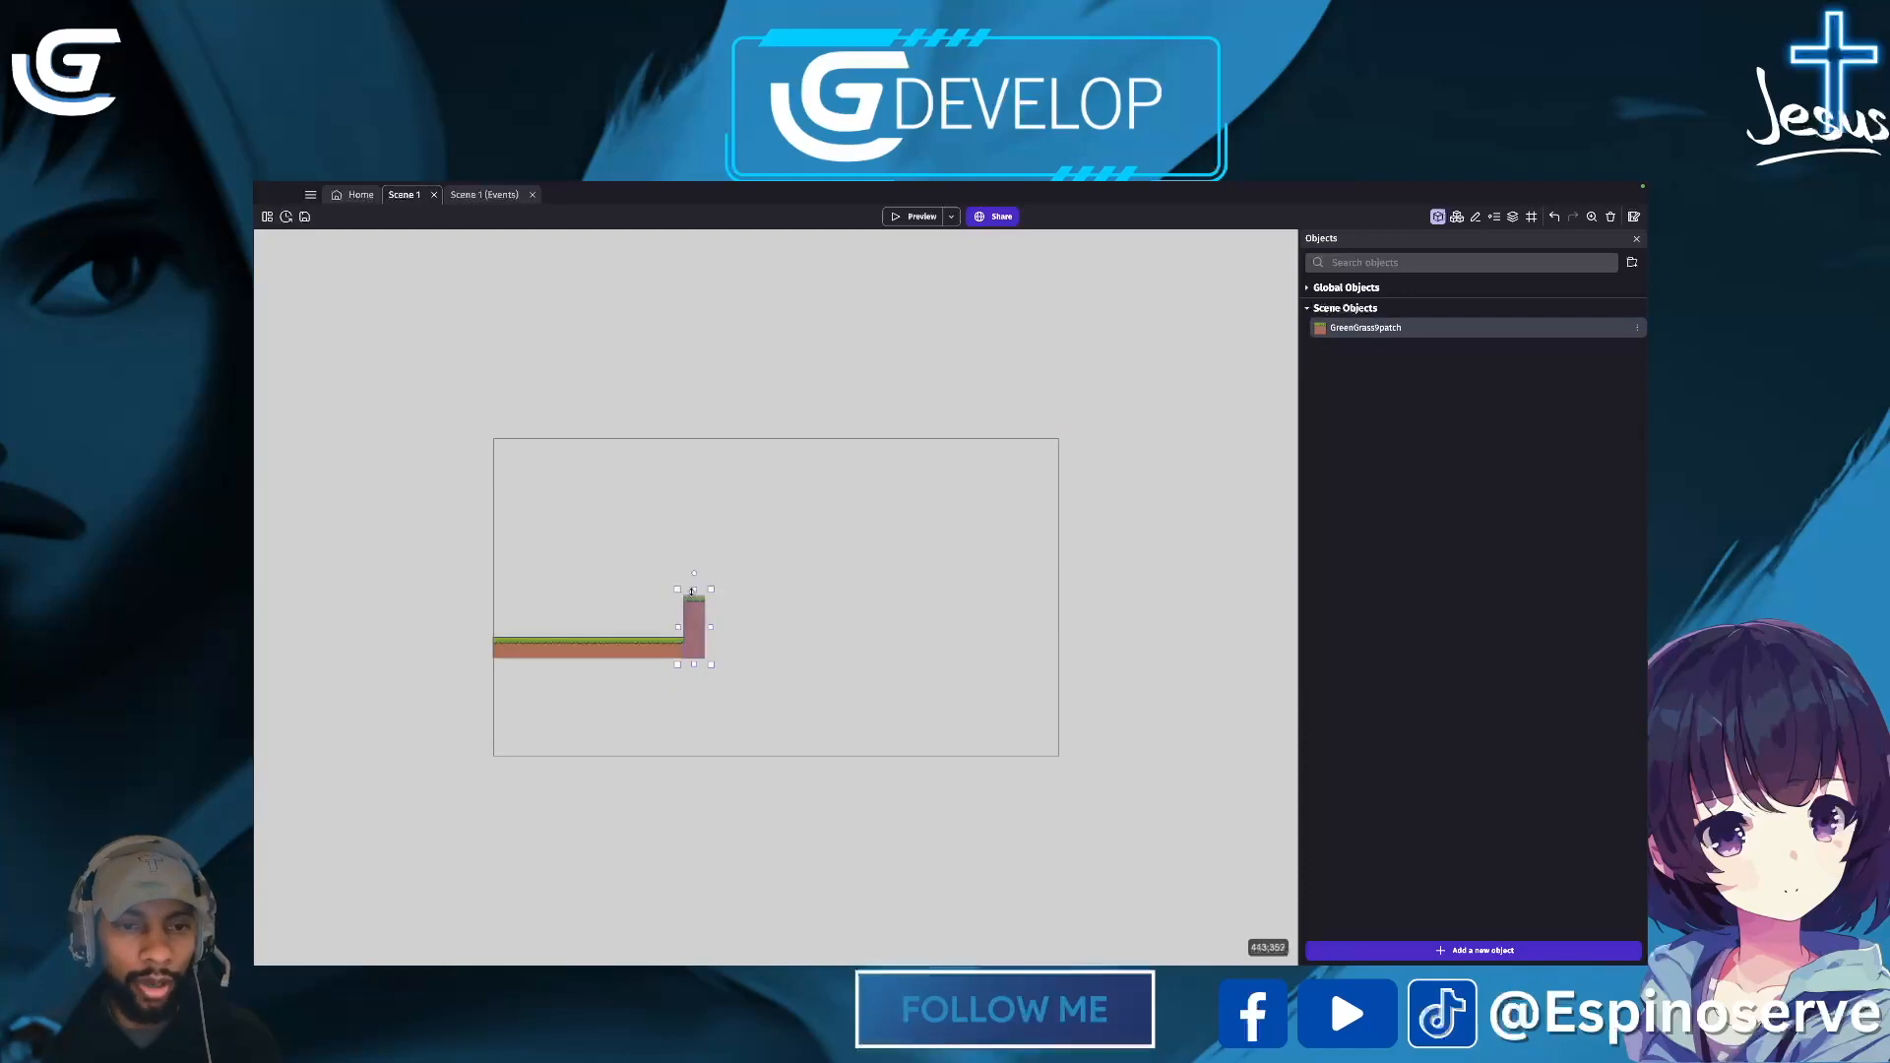
drag(694, 590, 695, 612)
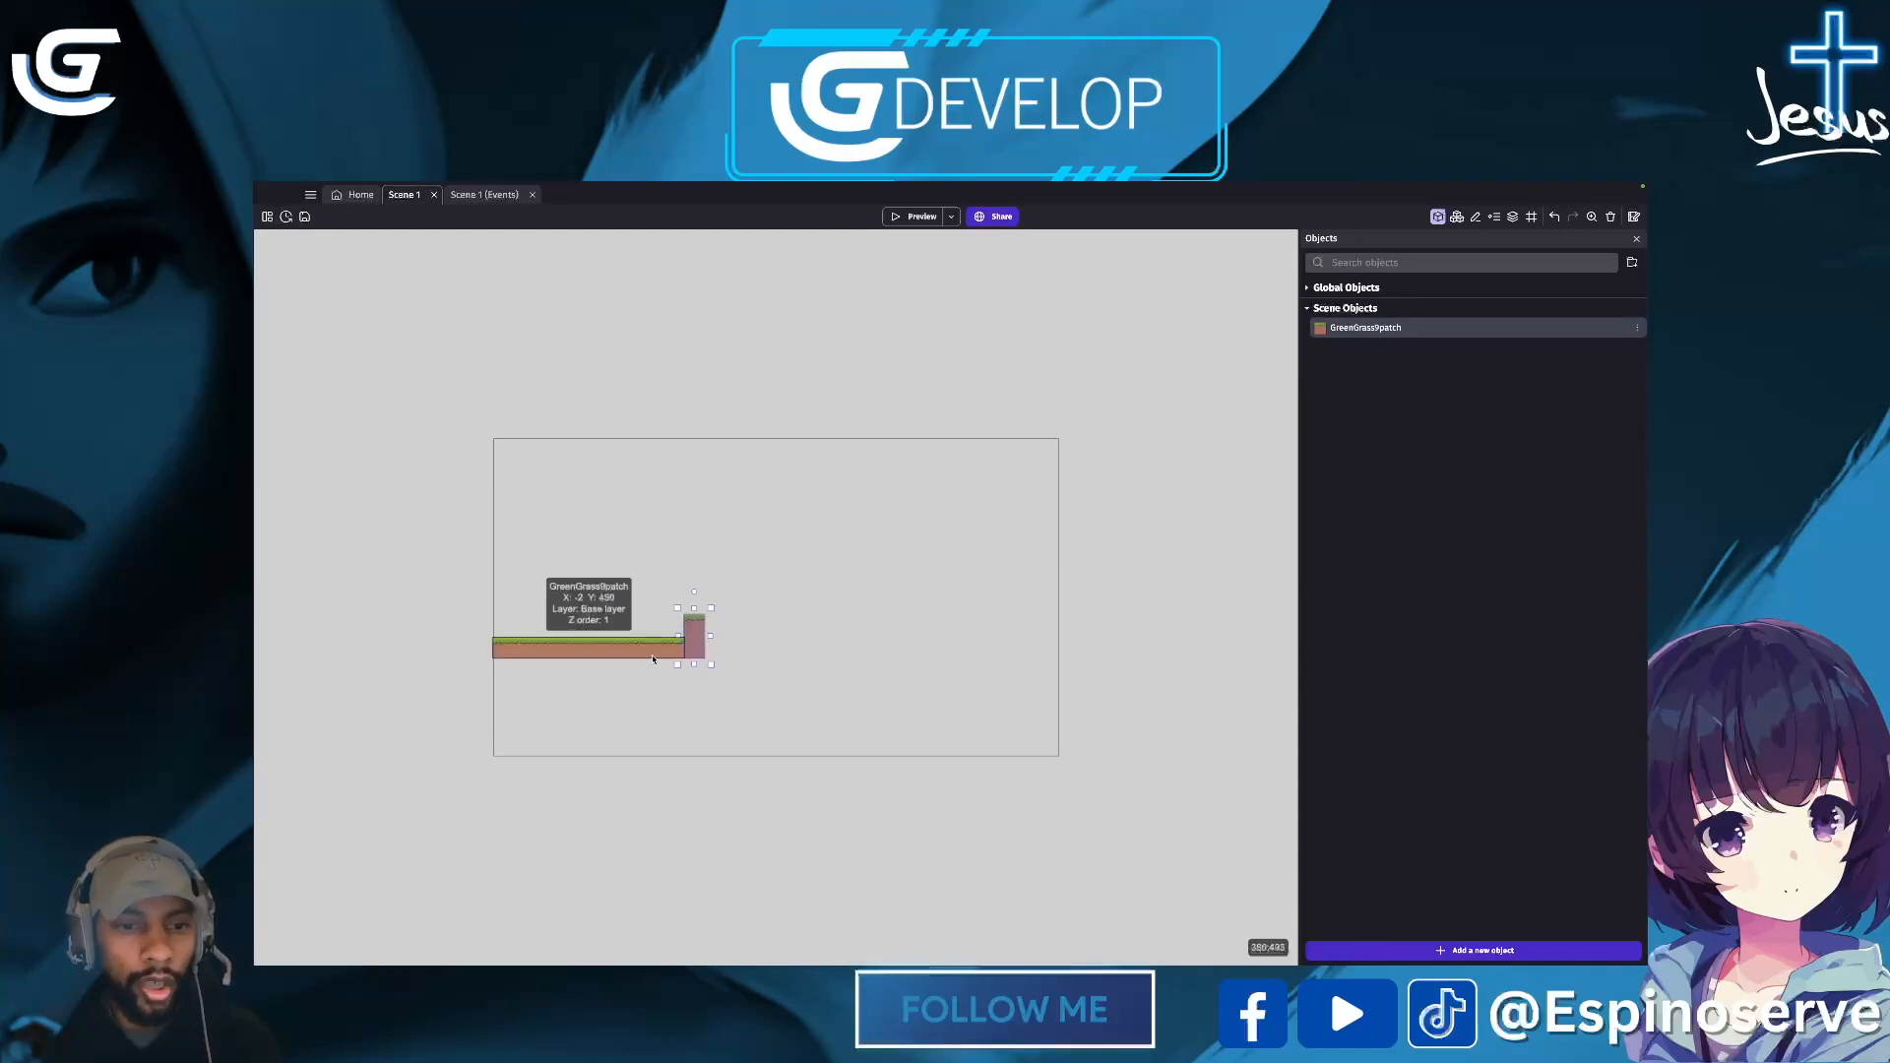
click(701, 630)
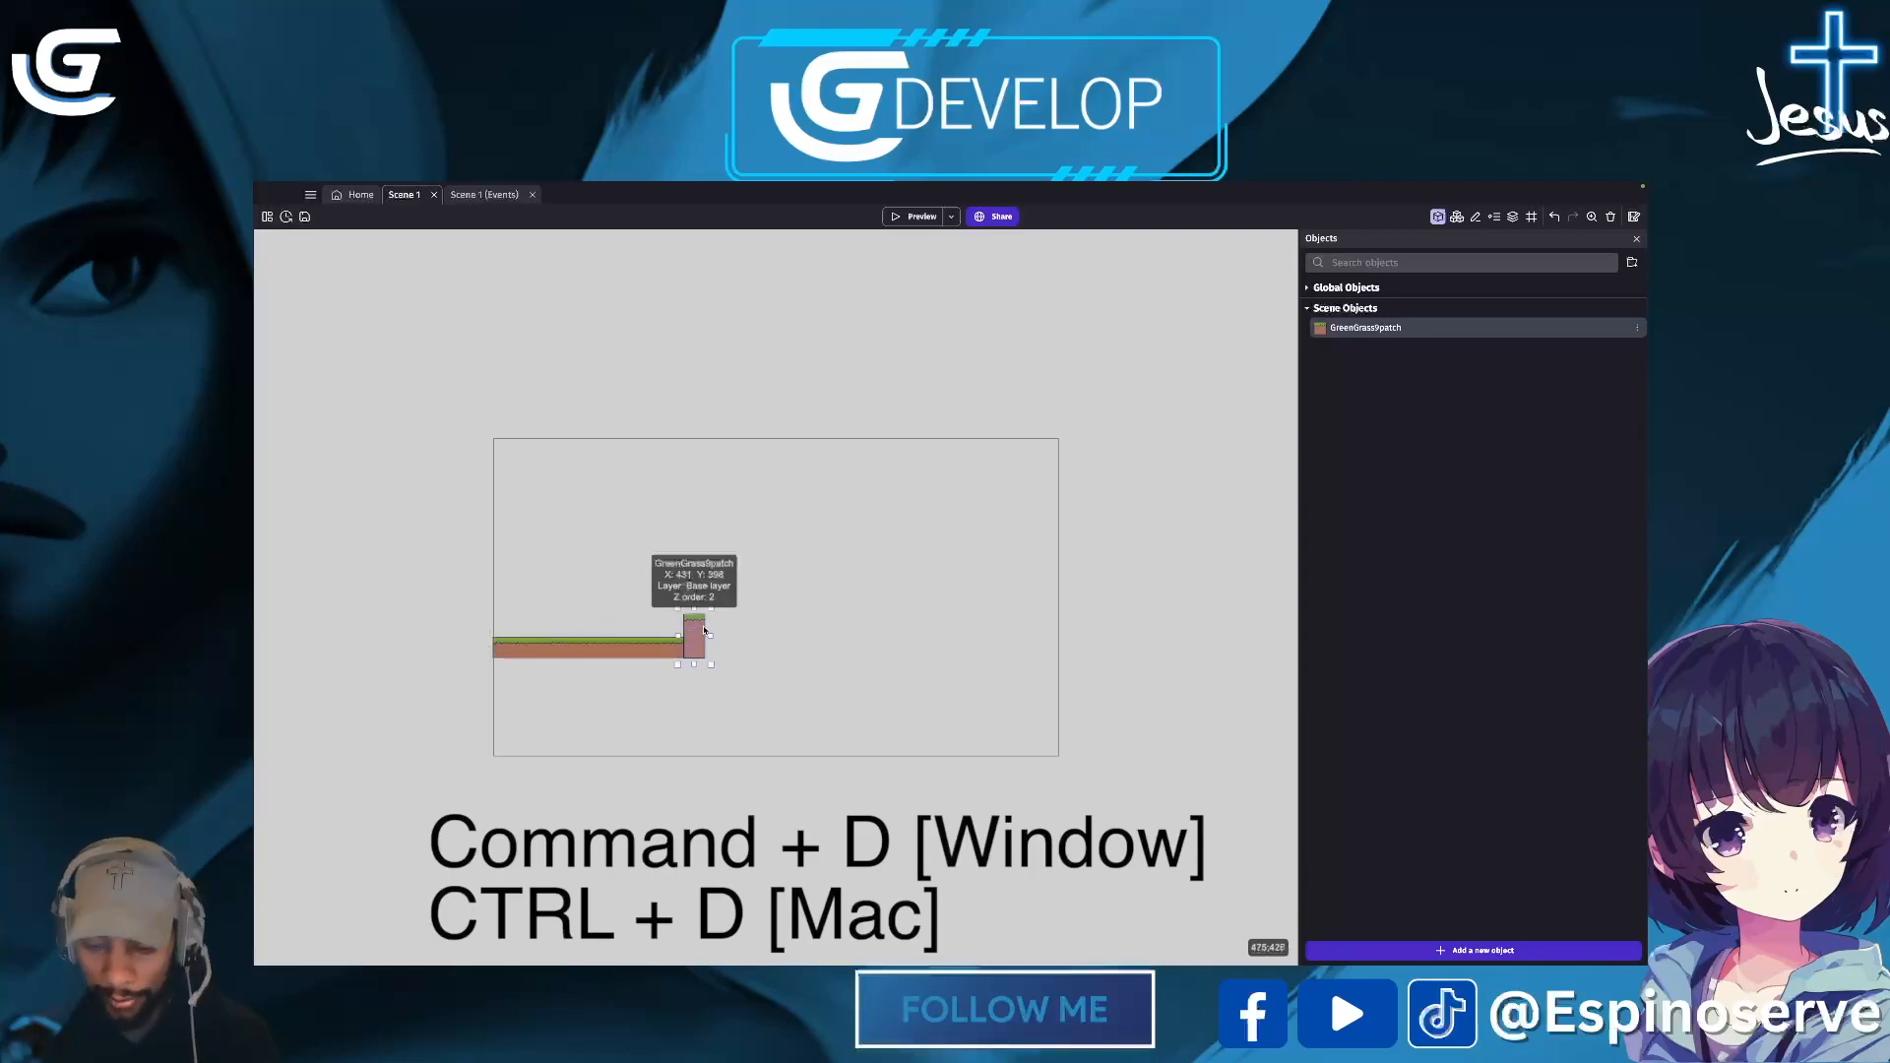
key(Delete)
- Duplicate the grass platform and arrange the copies side by side as thicker ground sections with a raised middle and a lower end
click(652, 650)
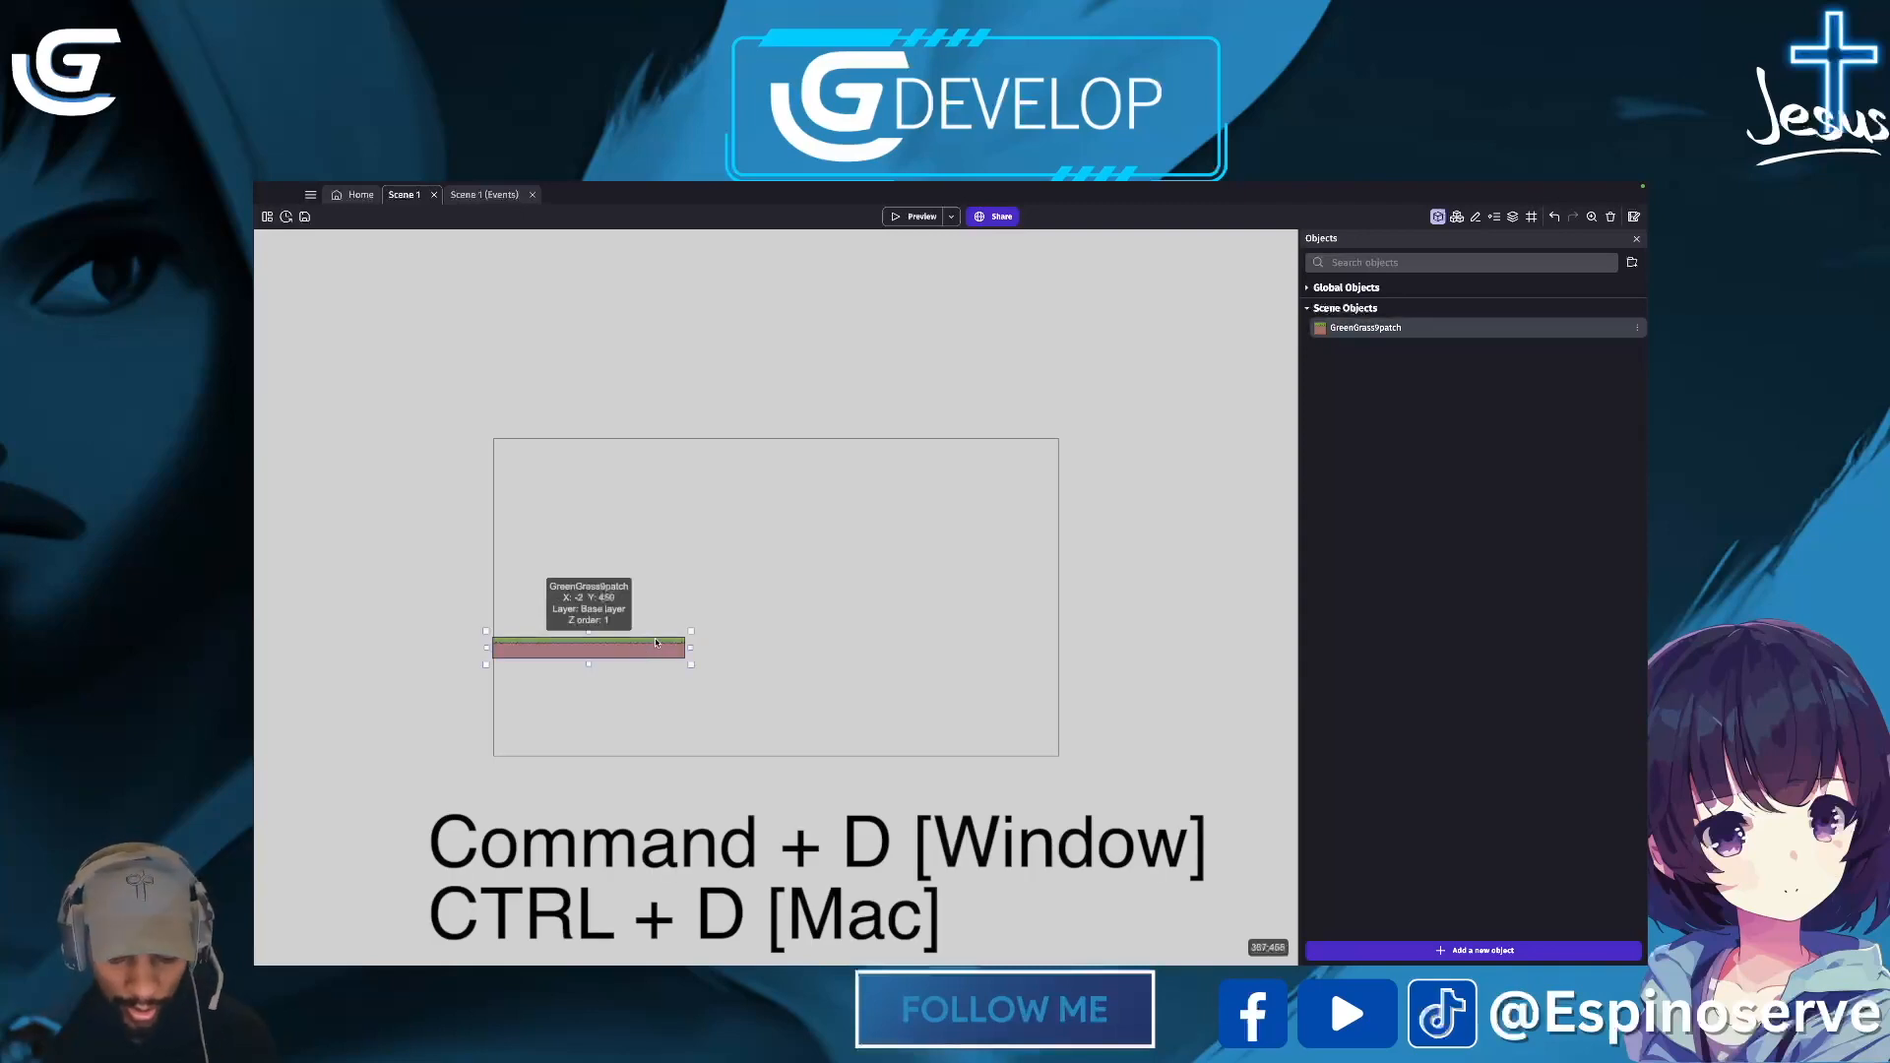
key(ctrl+d)
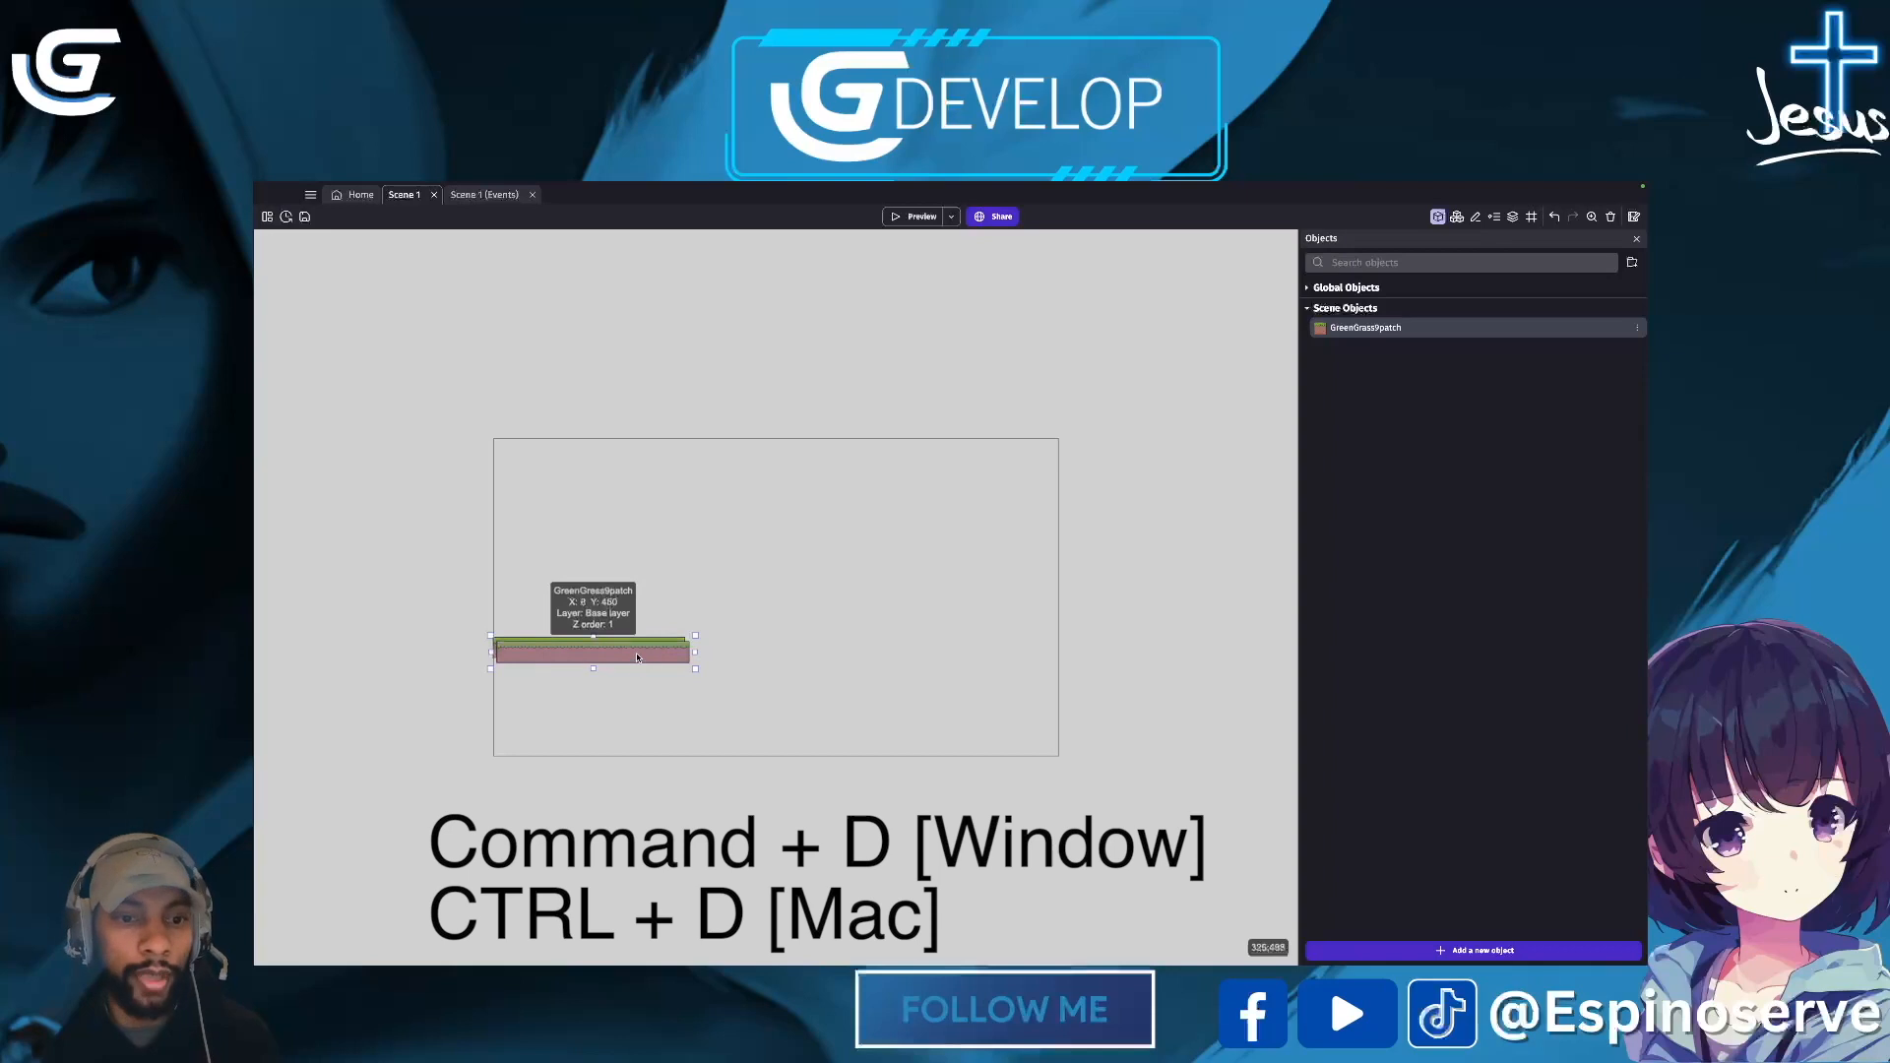
drag(637, 658, 781, 663)
drag(781, 586, 783, 664)
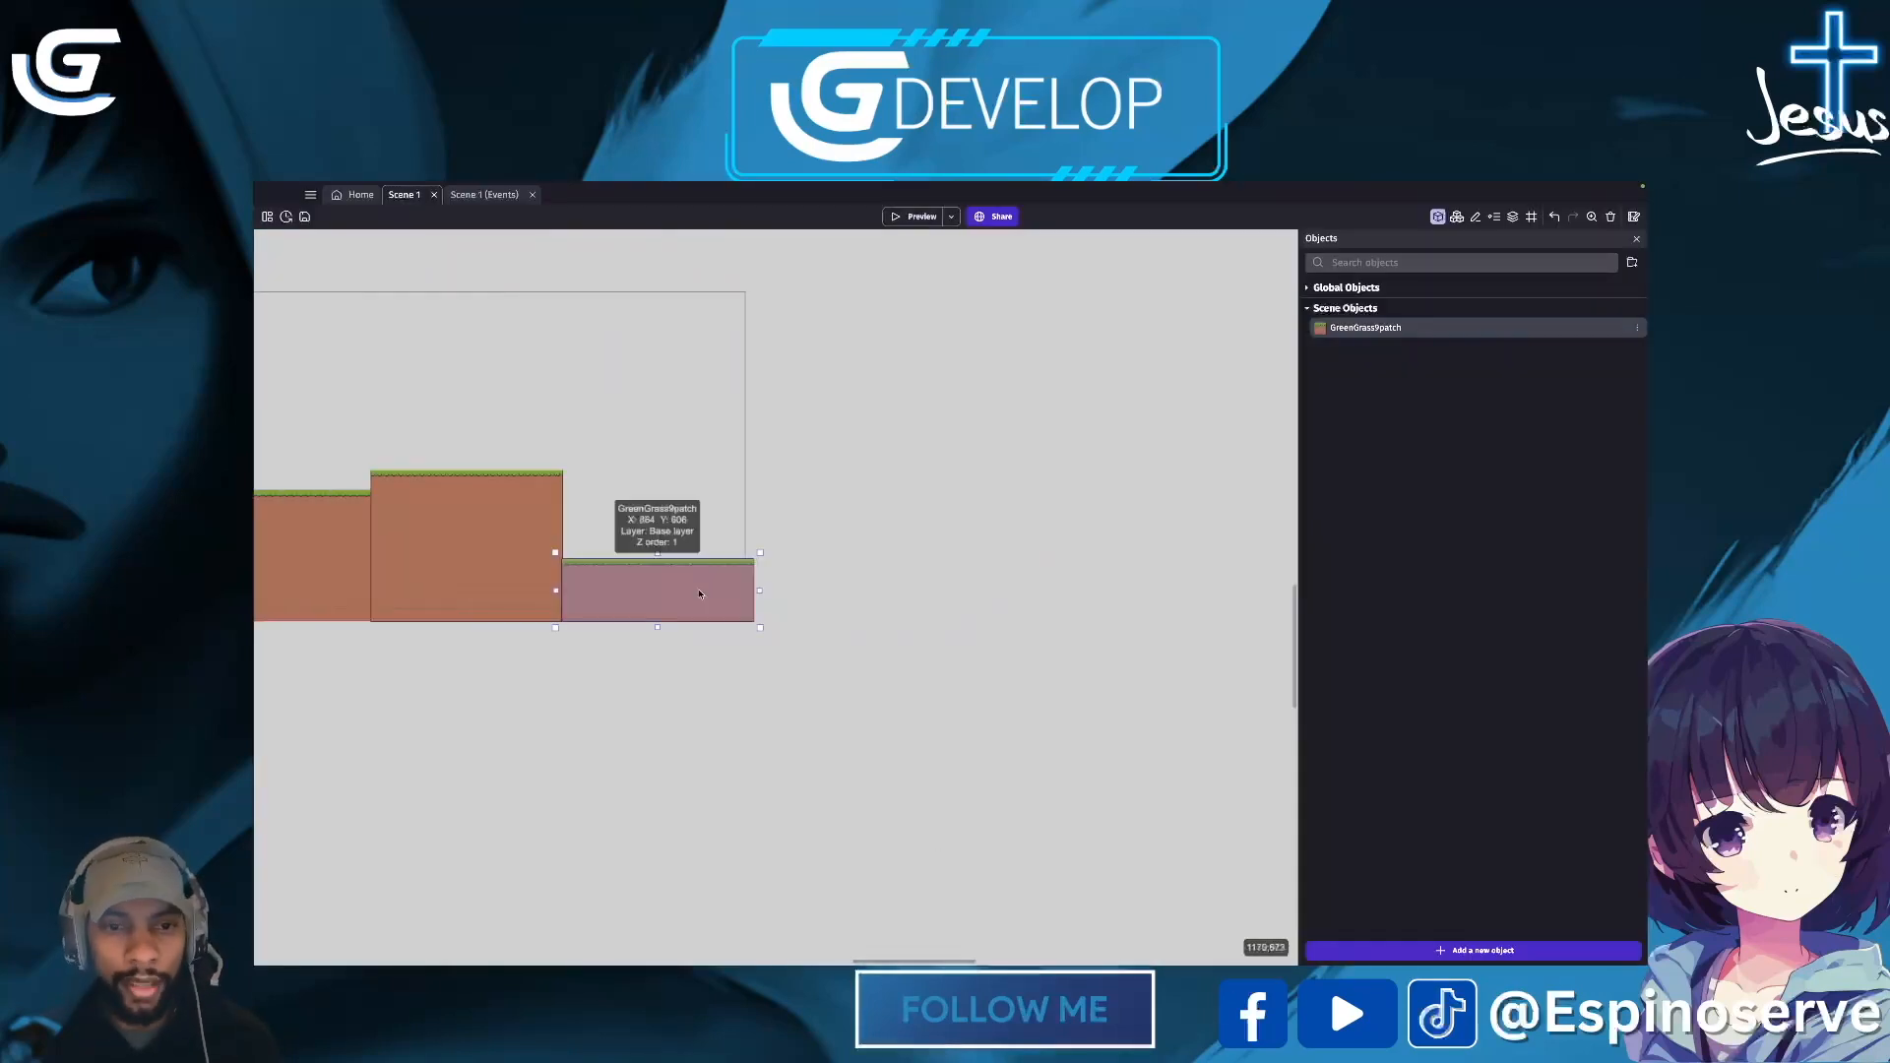
- Extend the terrain past a small gap with more grass pieces, including an upward slope, a high plateau and small floating platforms
drag(630, 498, 856, 497)
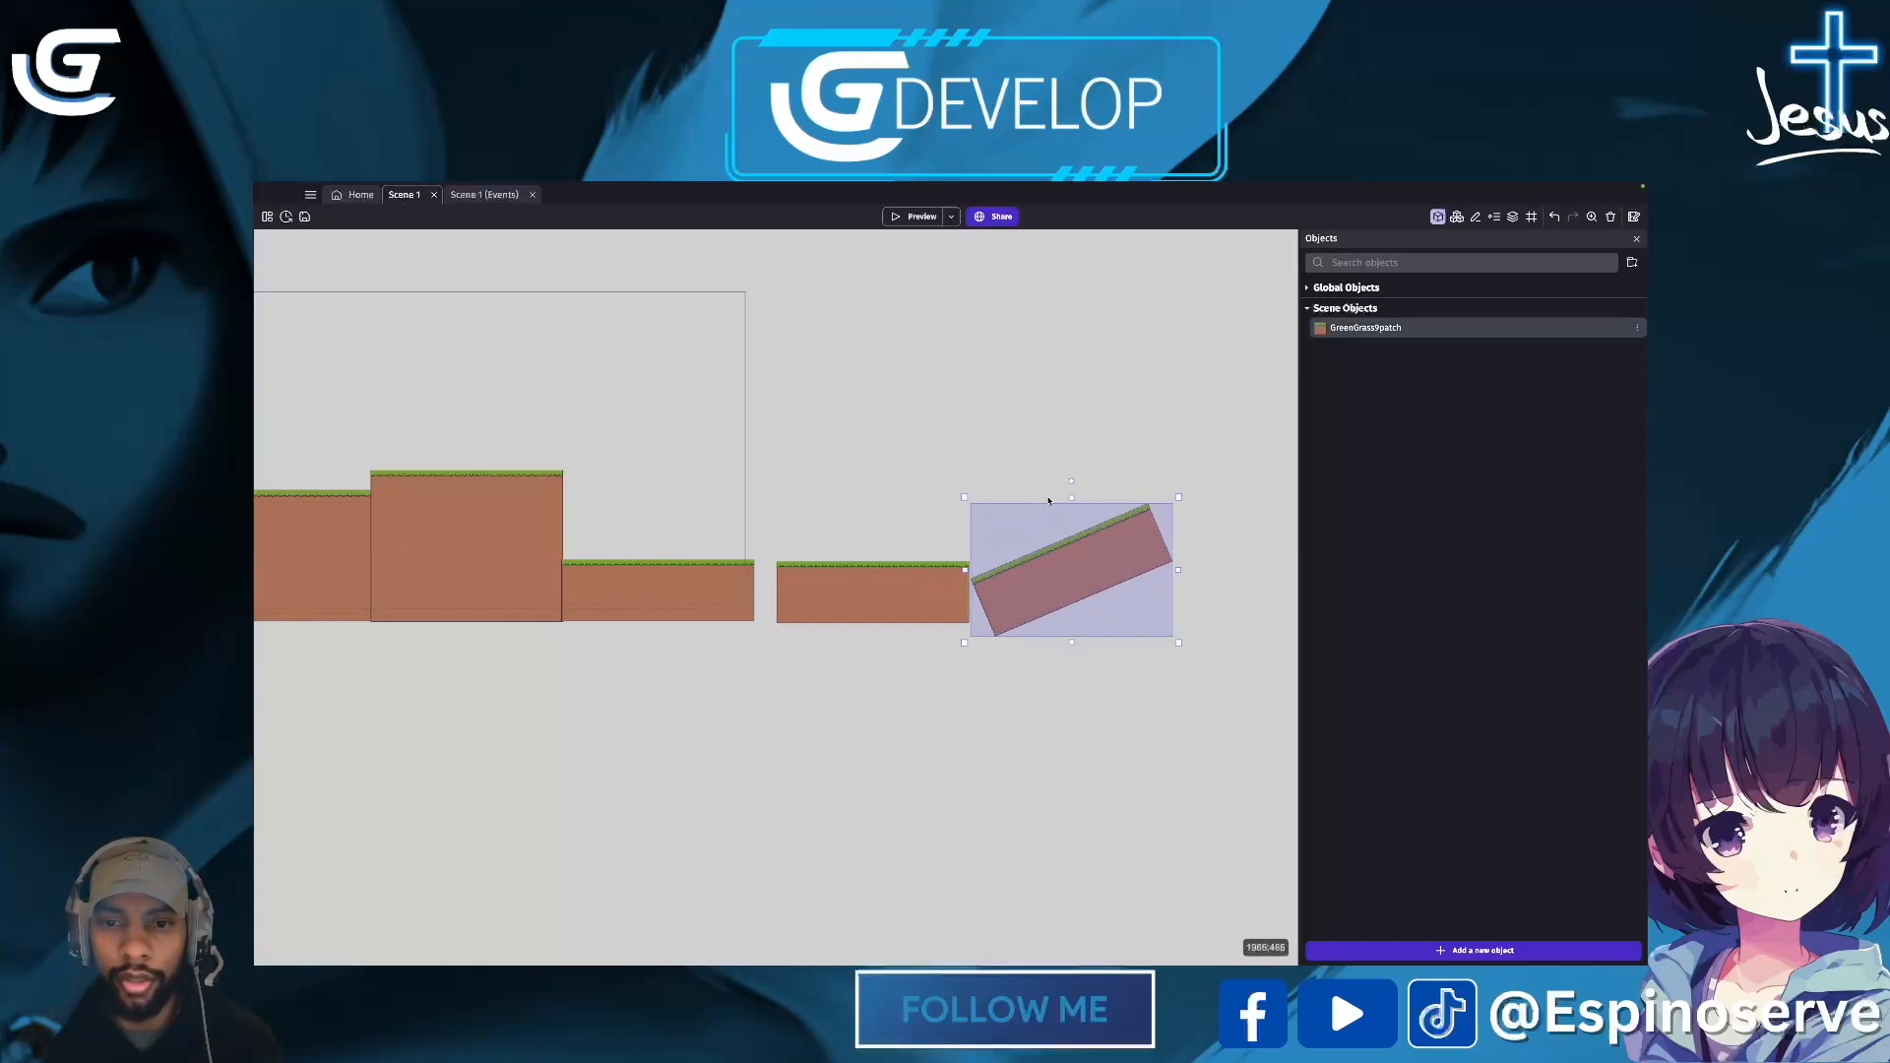
drag(1049, 500, 1162, 389)
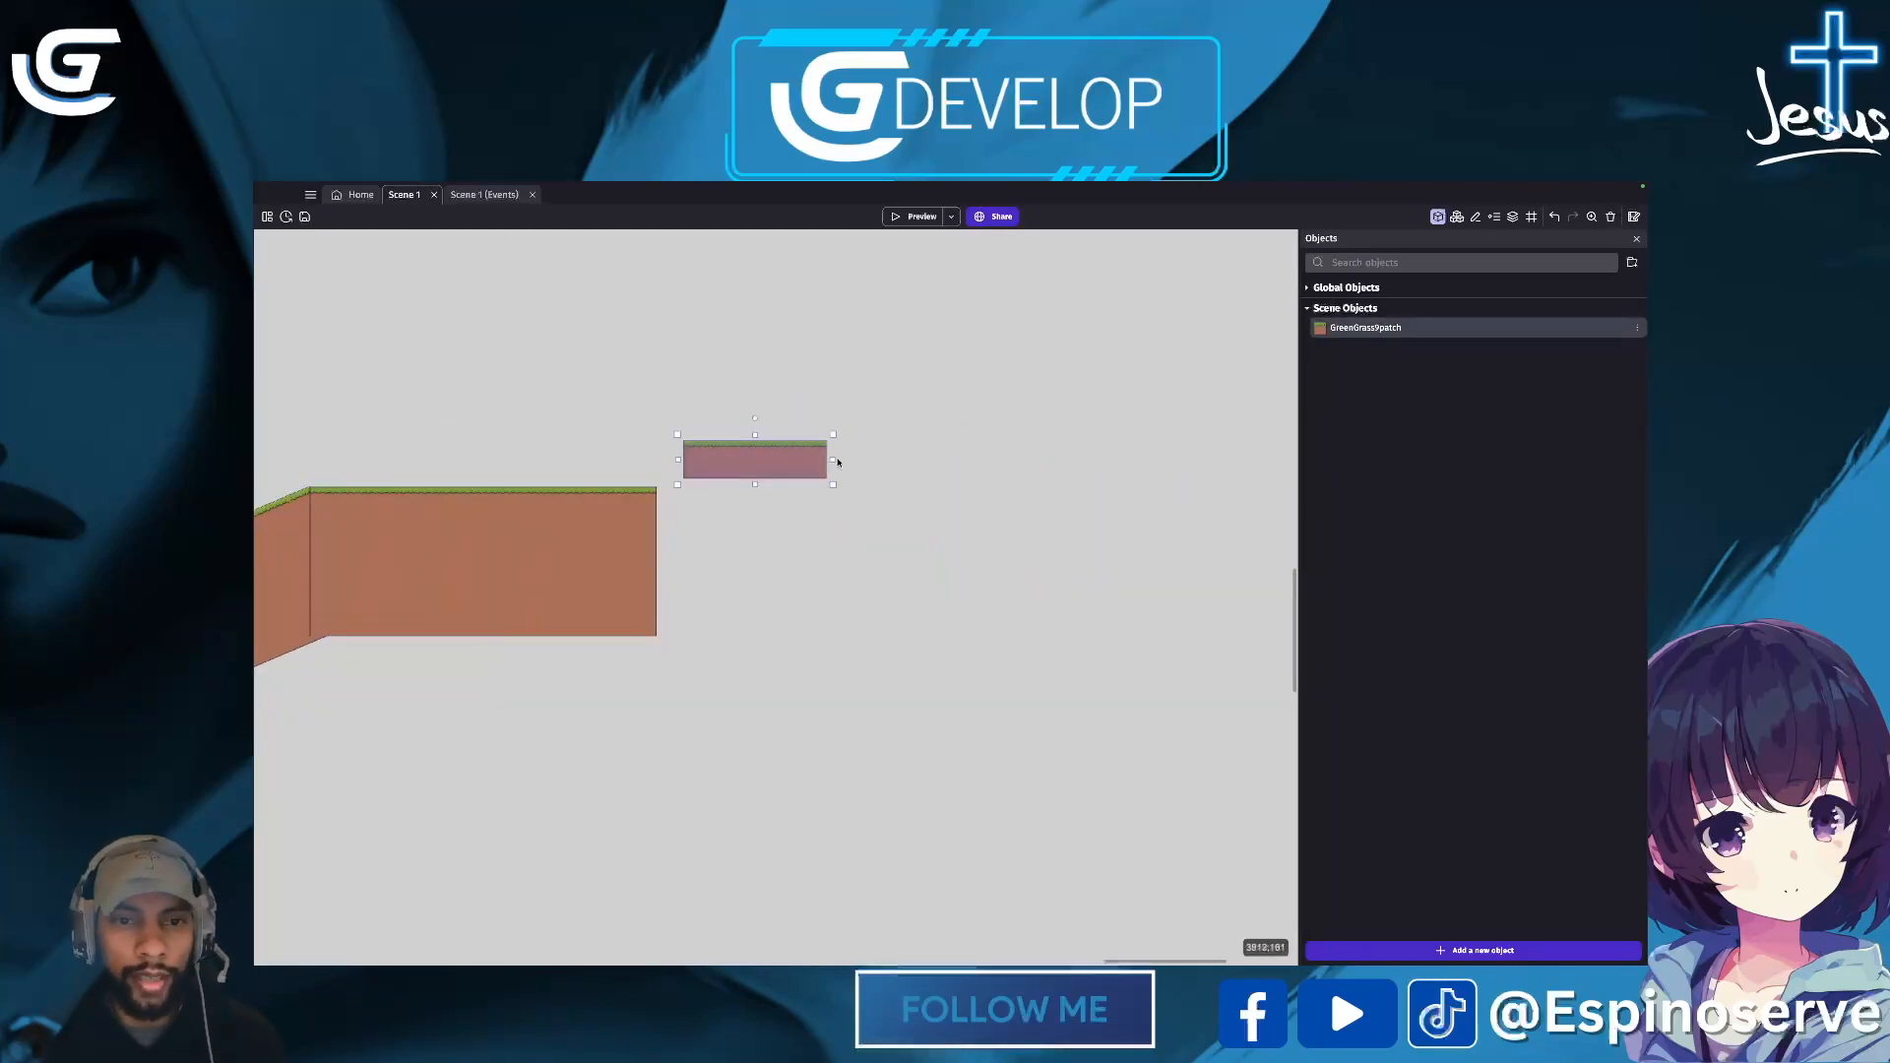
drag(1177, 962, 884, 926)
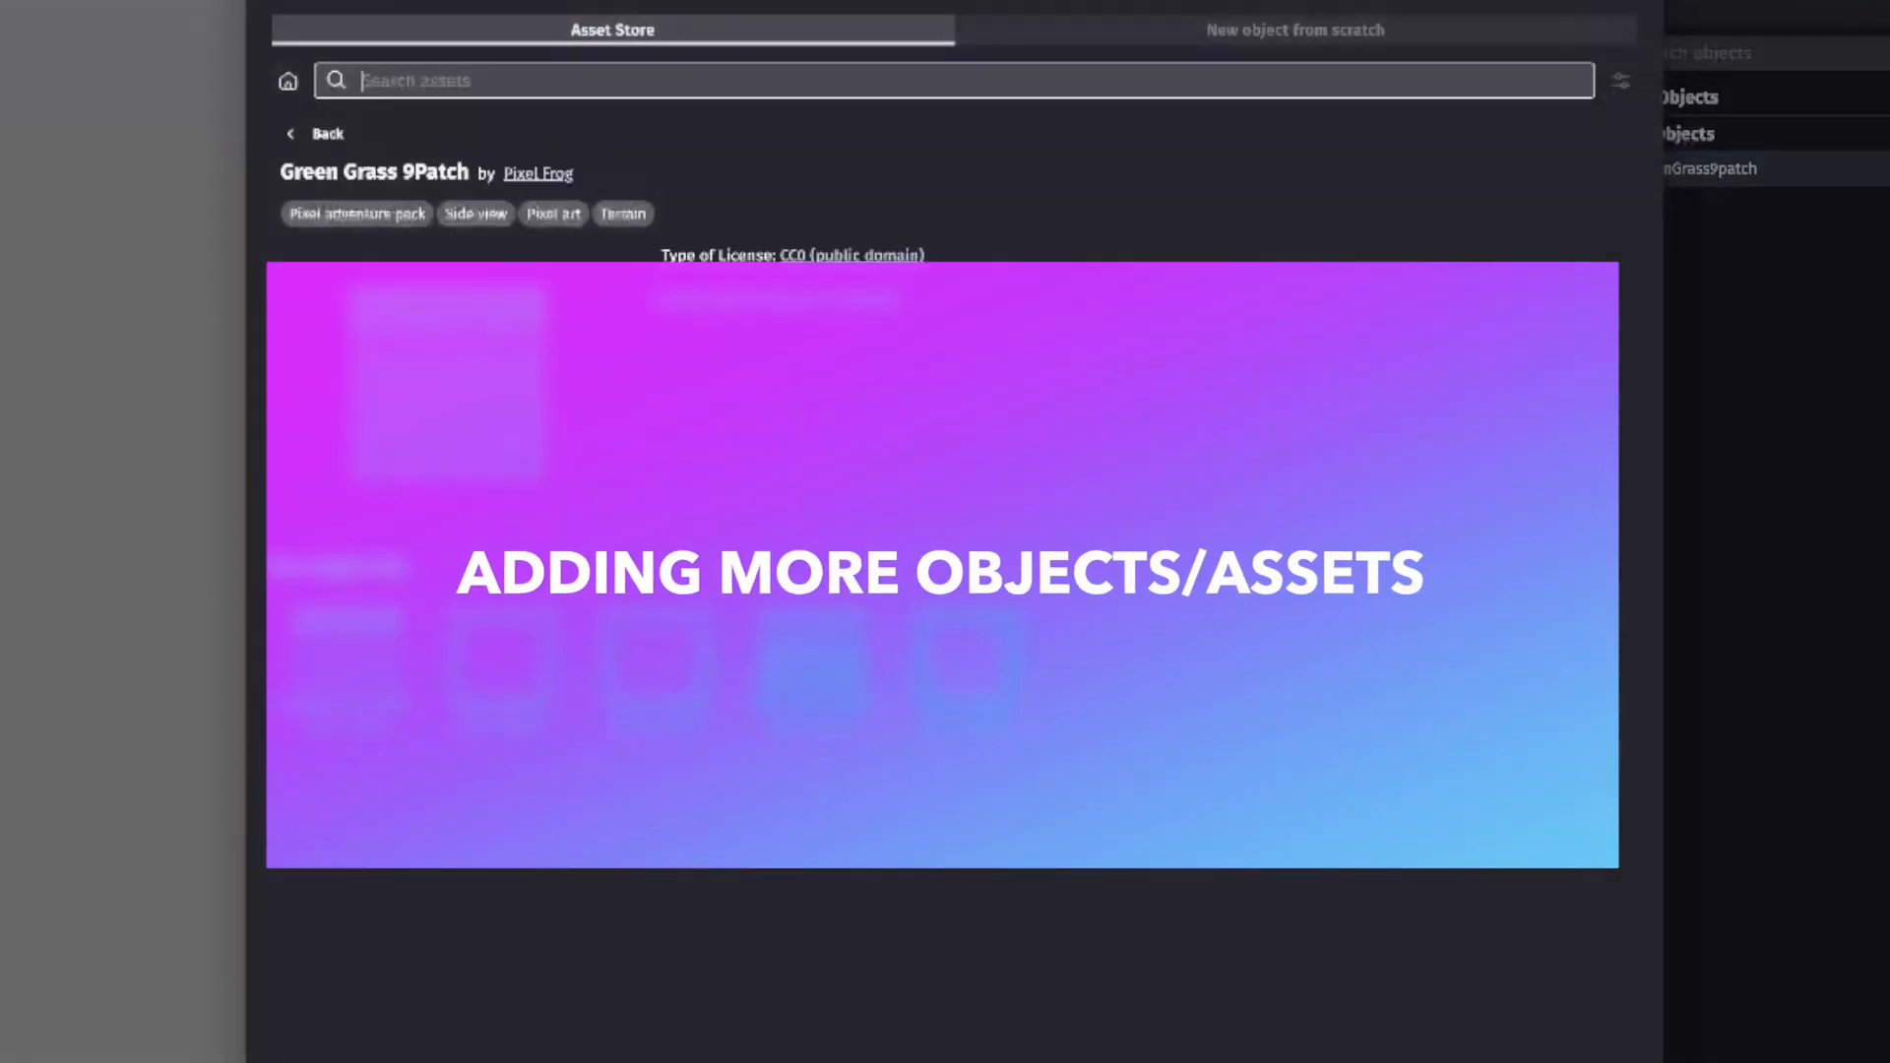
- Add the Box2 asset from the Pixel Adventure pack to the scene objects
click(319, 138)
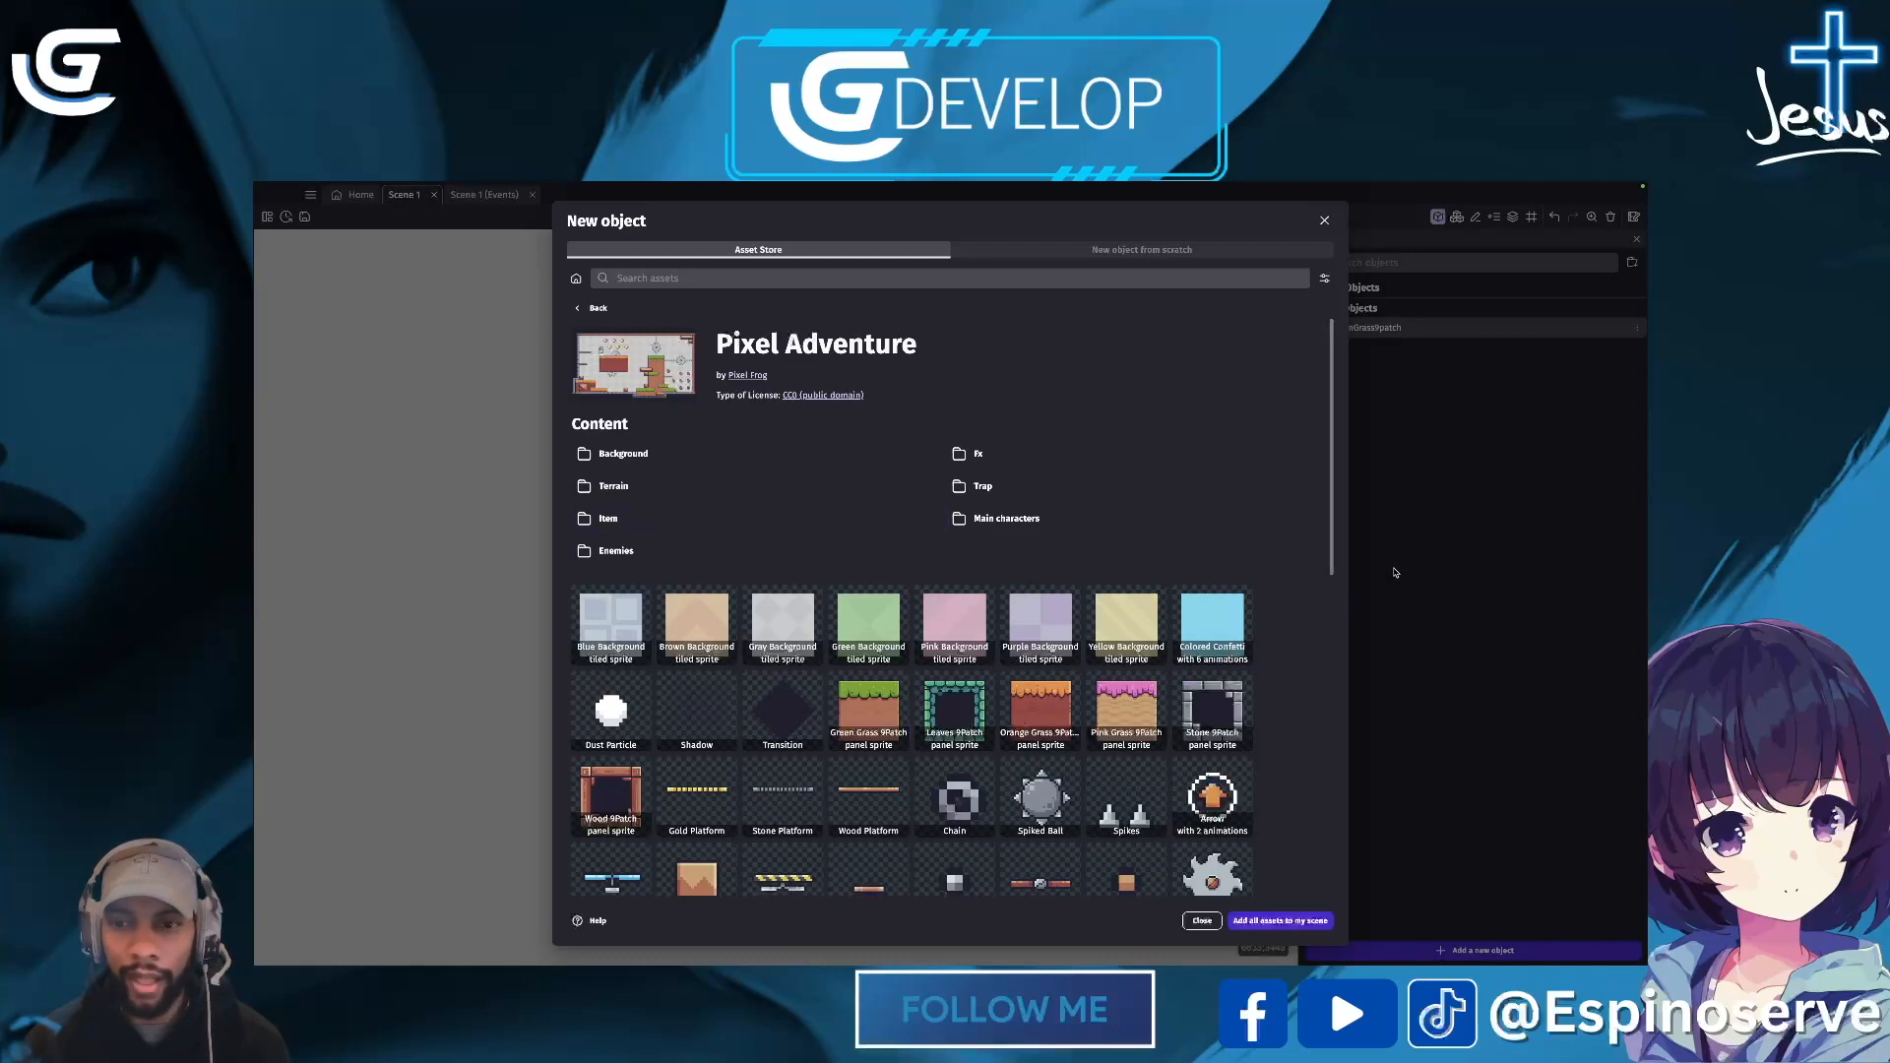
drag(1334, 573, 1337, 663)
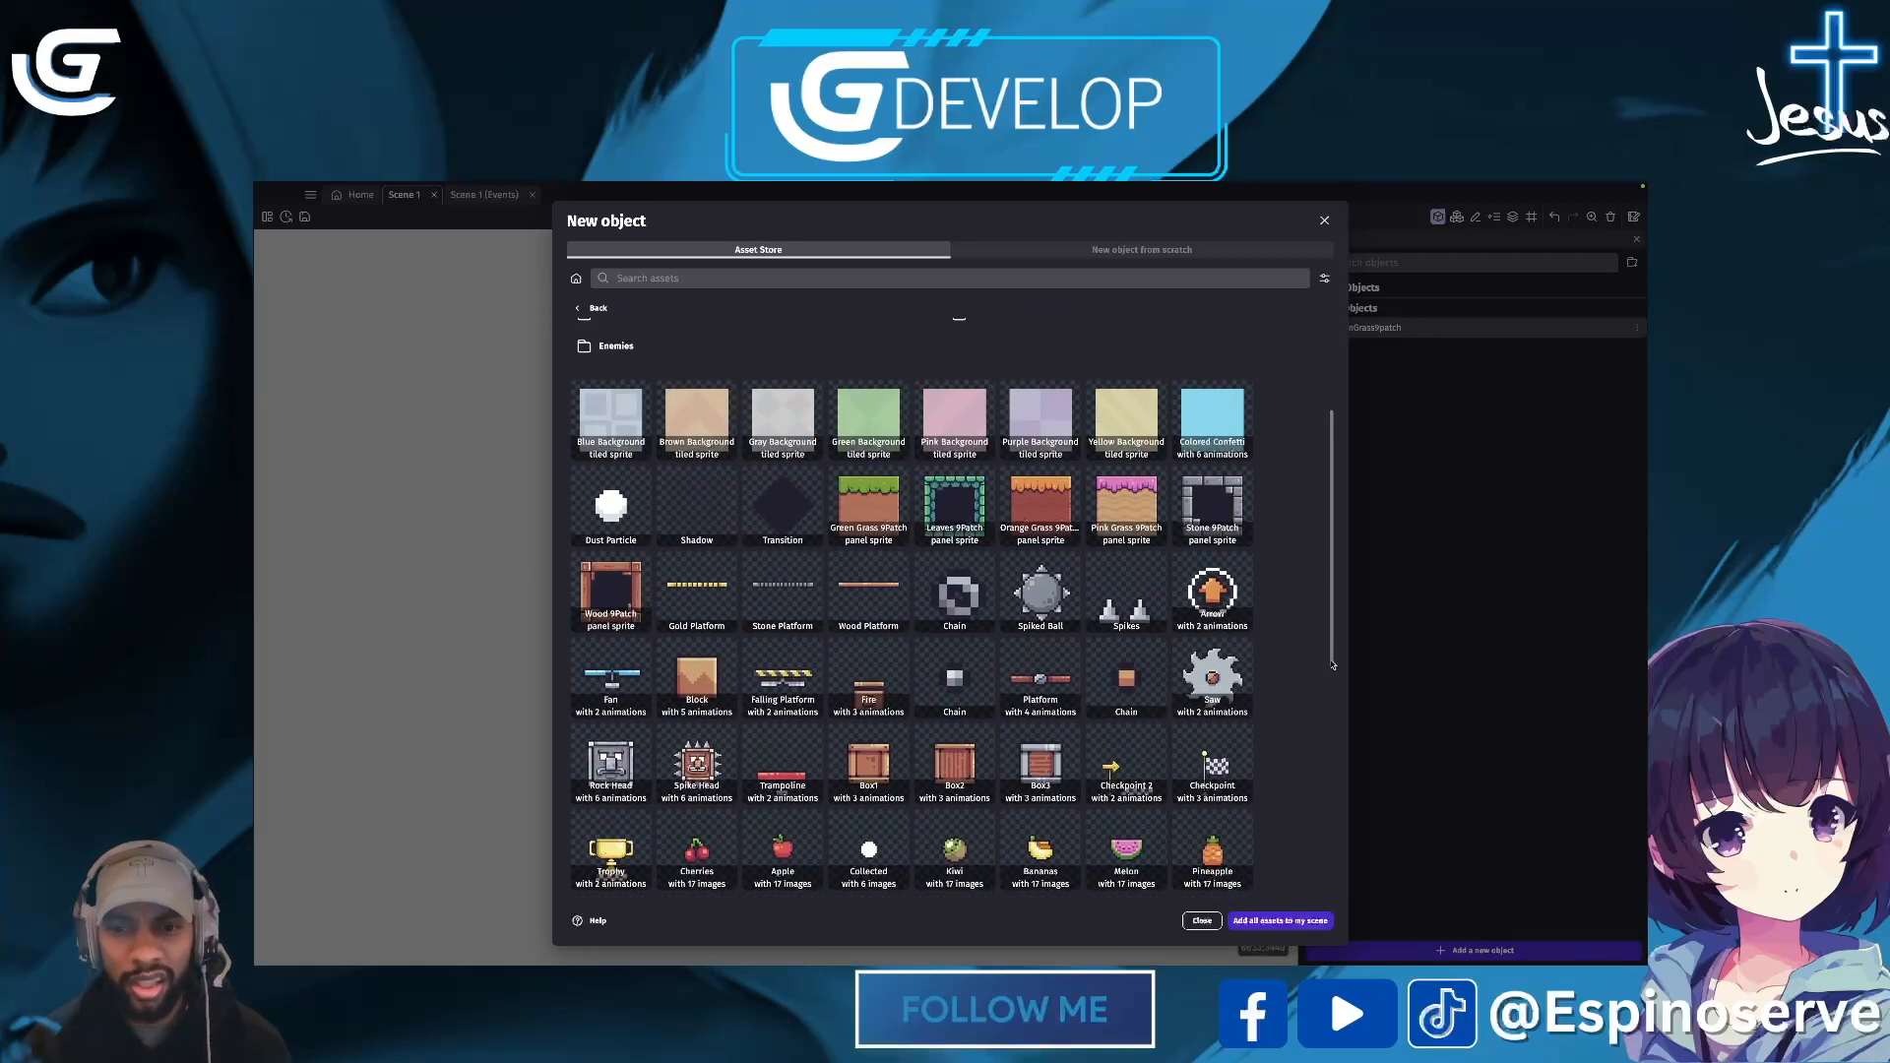
click(954, 767)
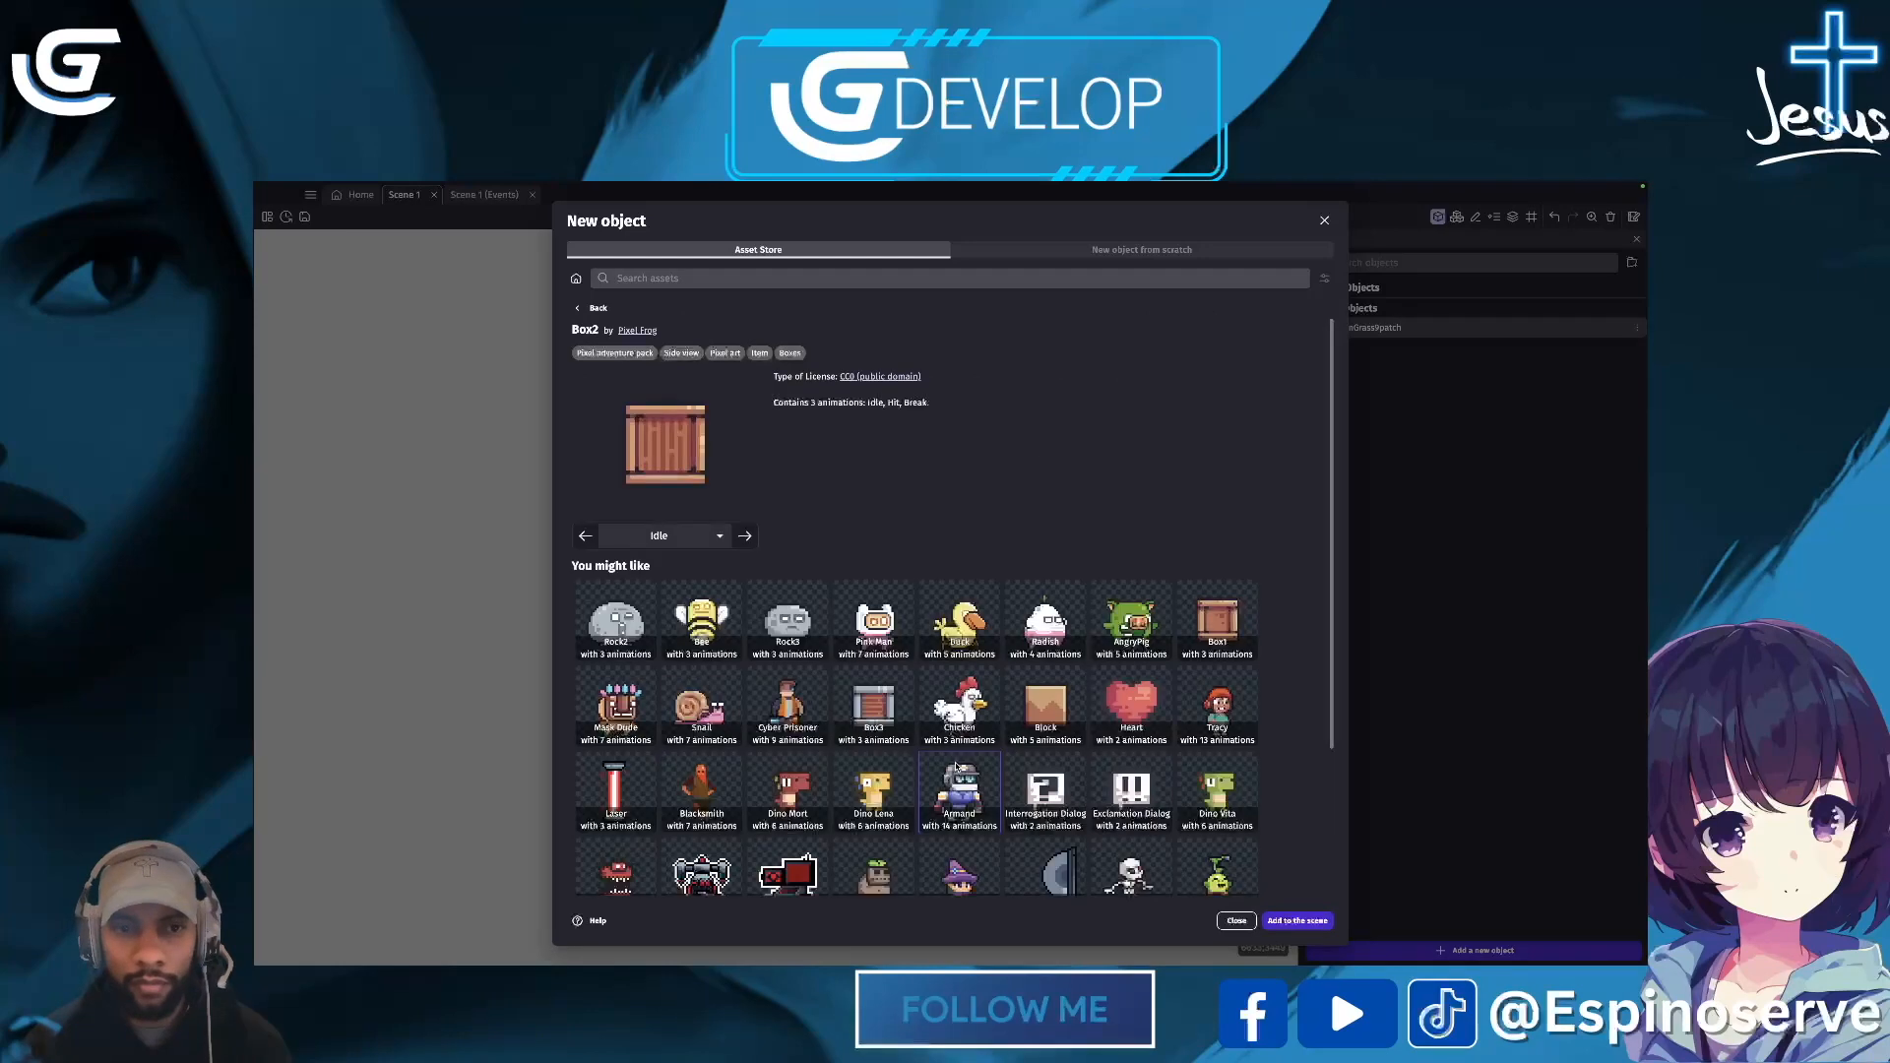
click(1299, 923)
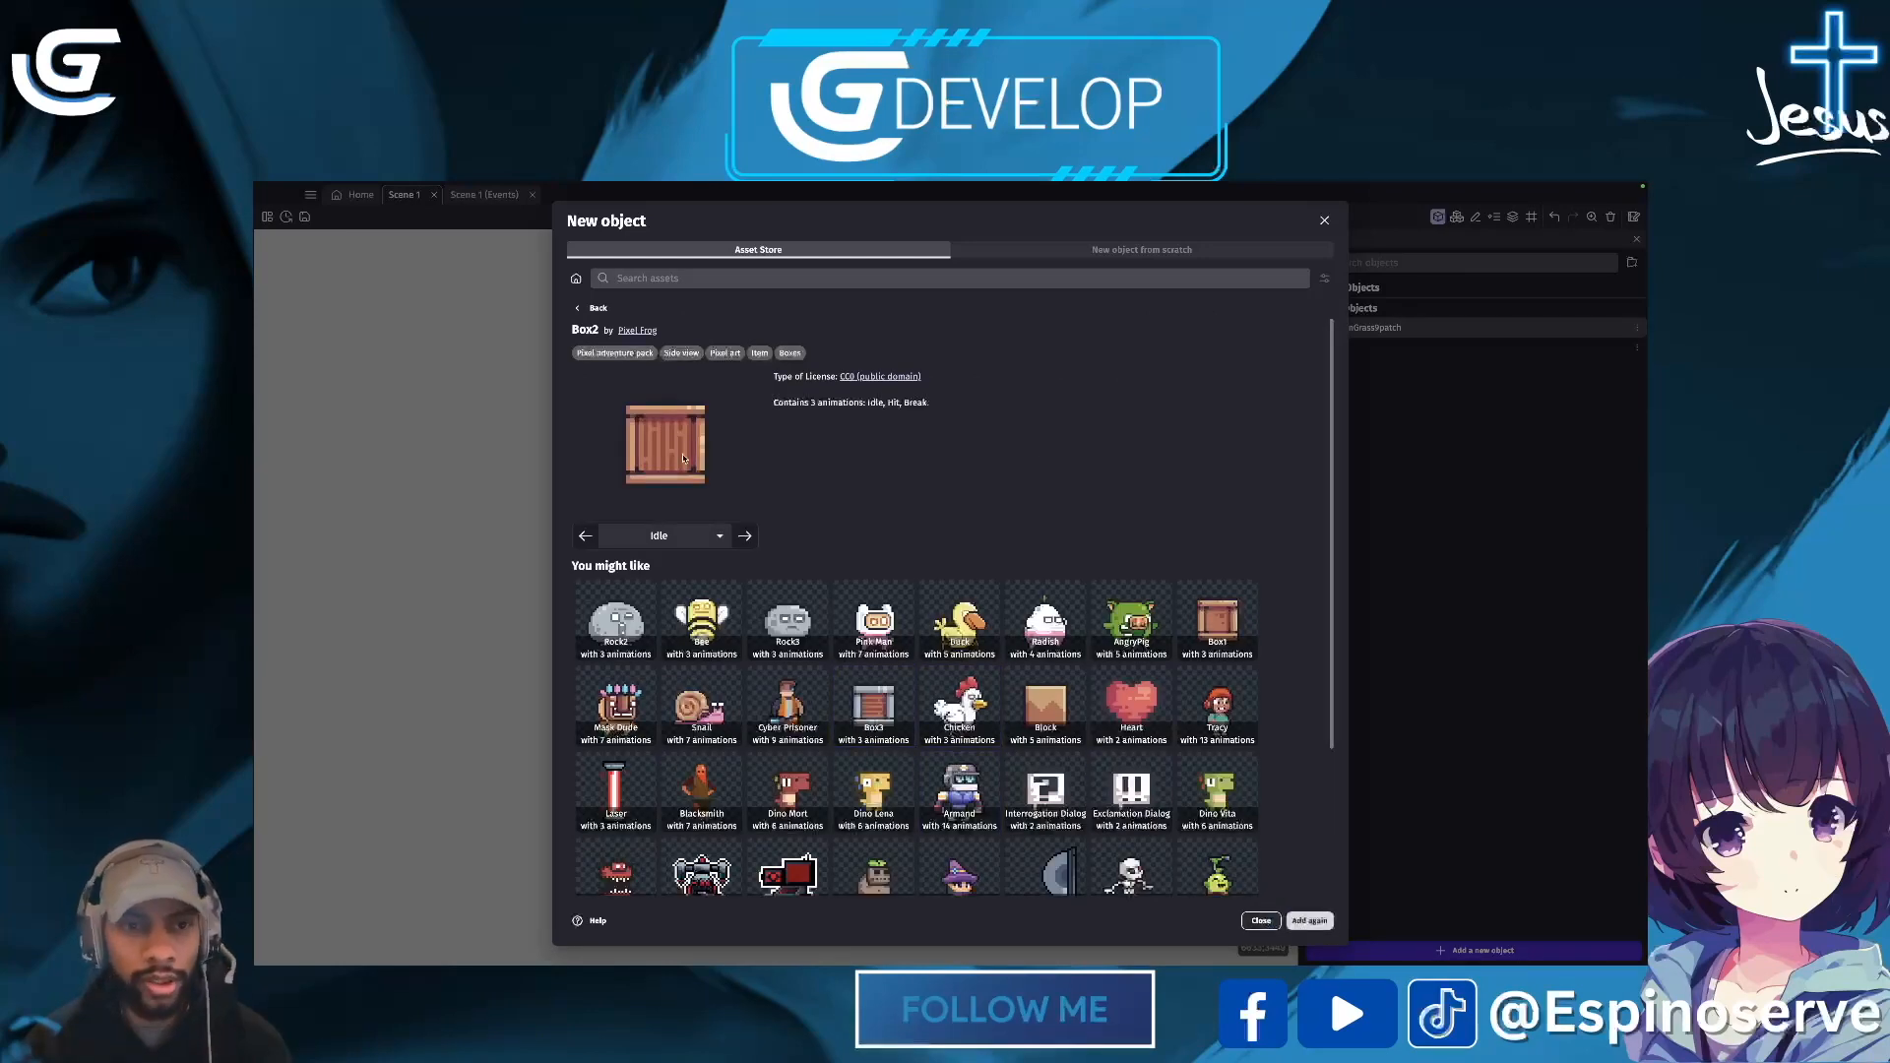
- Add the Falling Platform asset from the Pixel Adventure pack to the scene objects
click(596, 310)
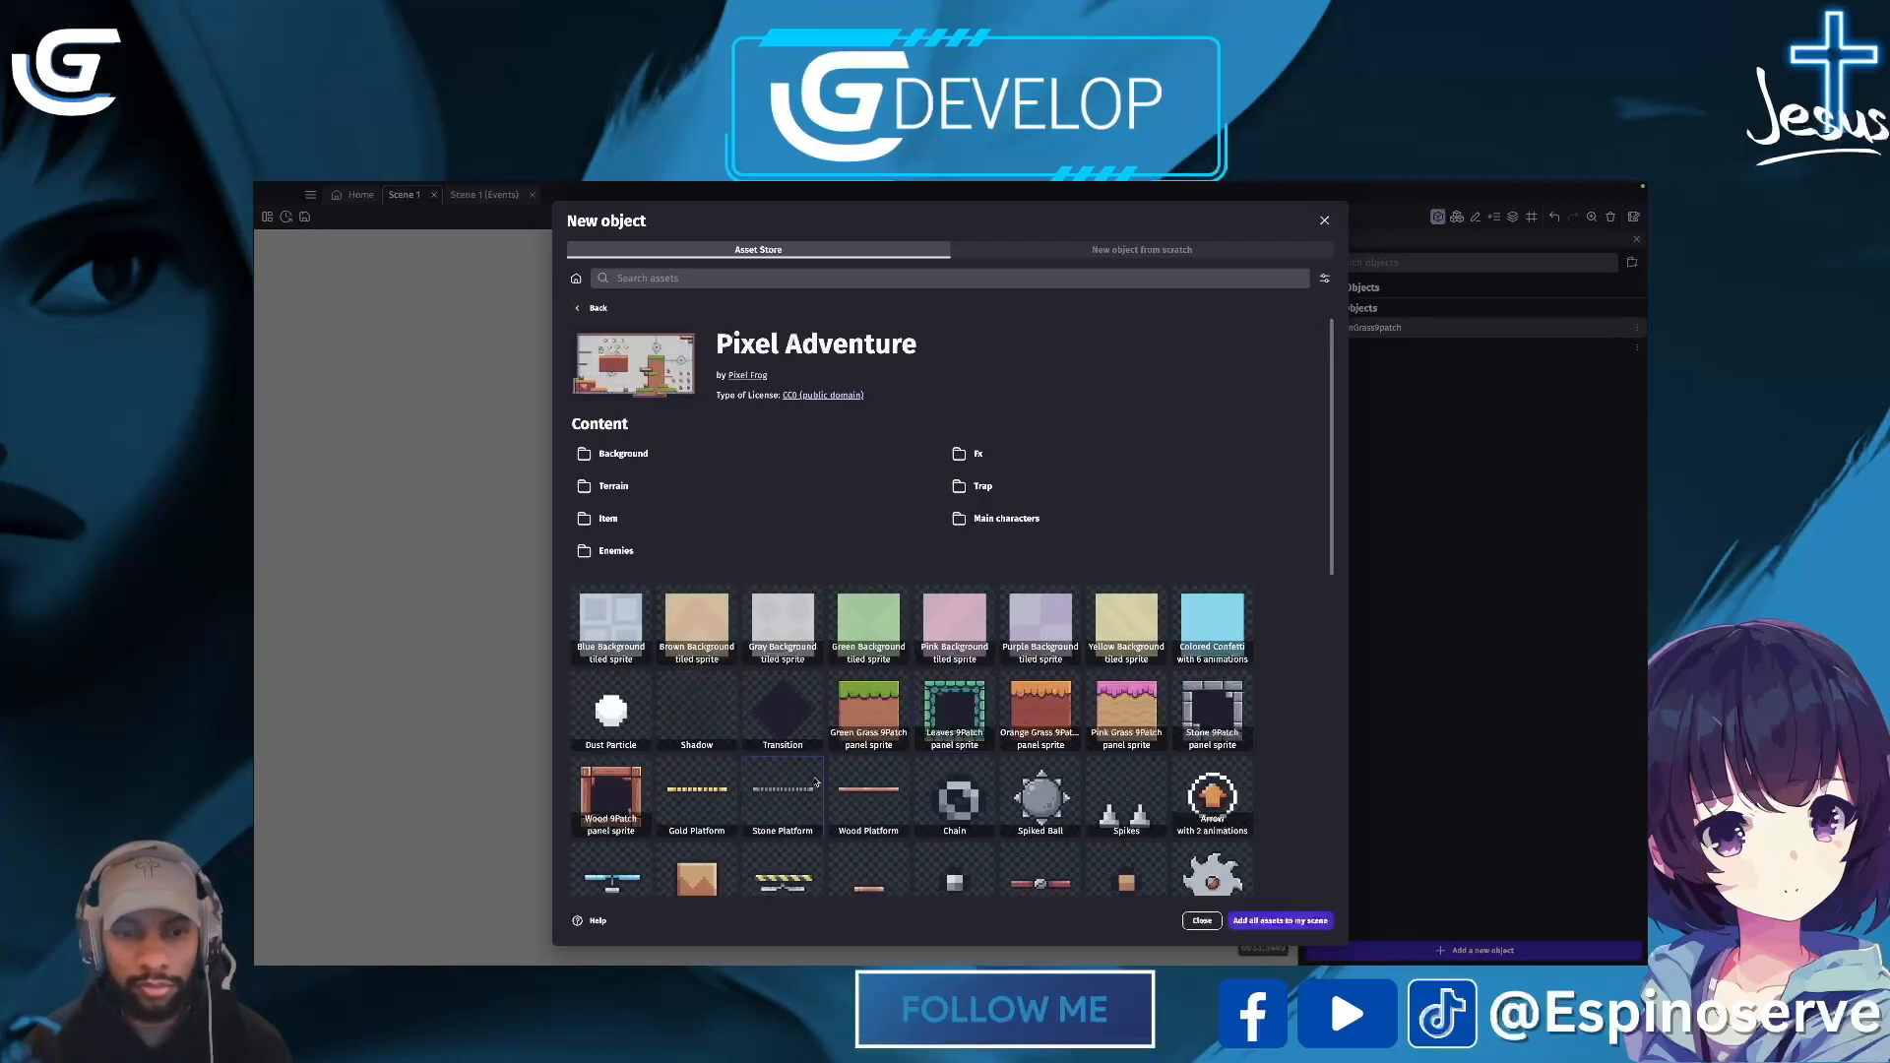
click(803, 883)
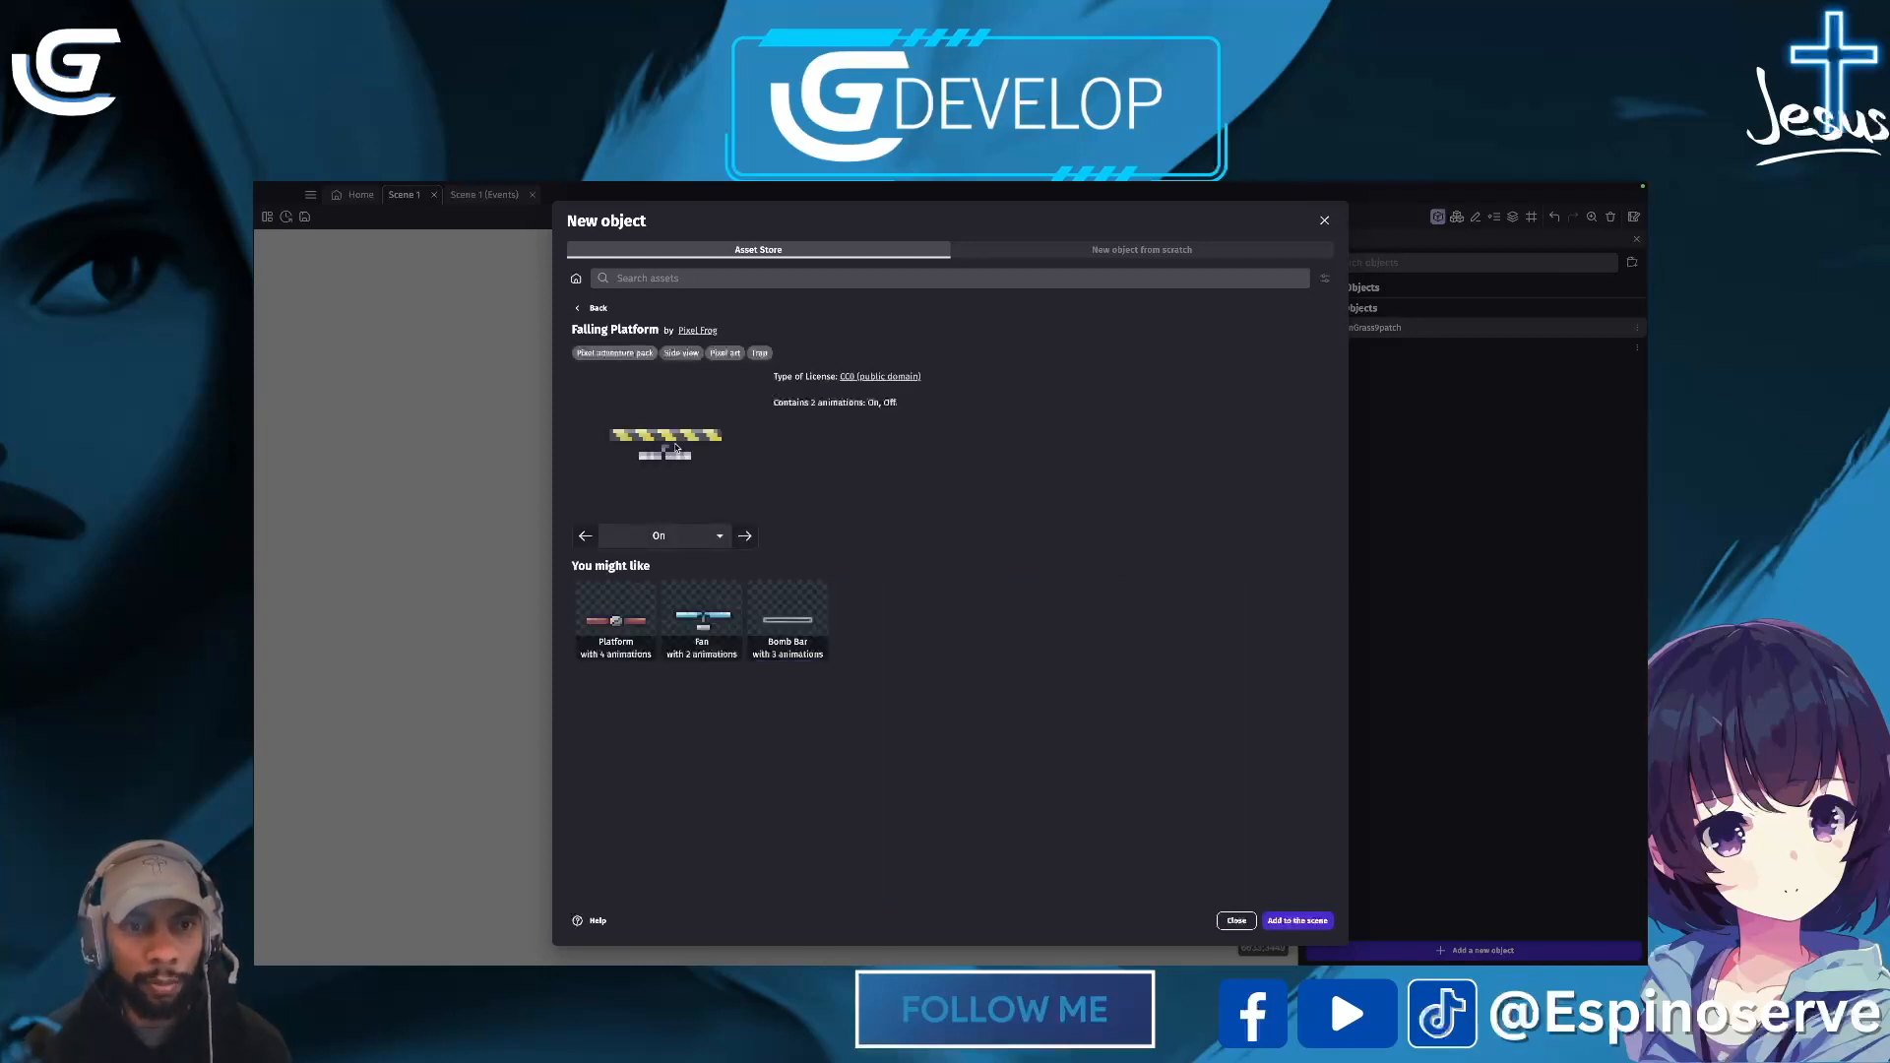
click(1298, 921)
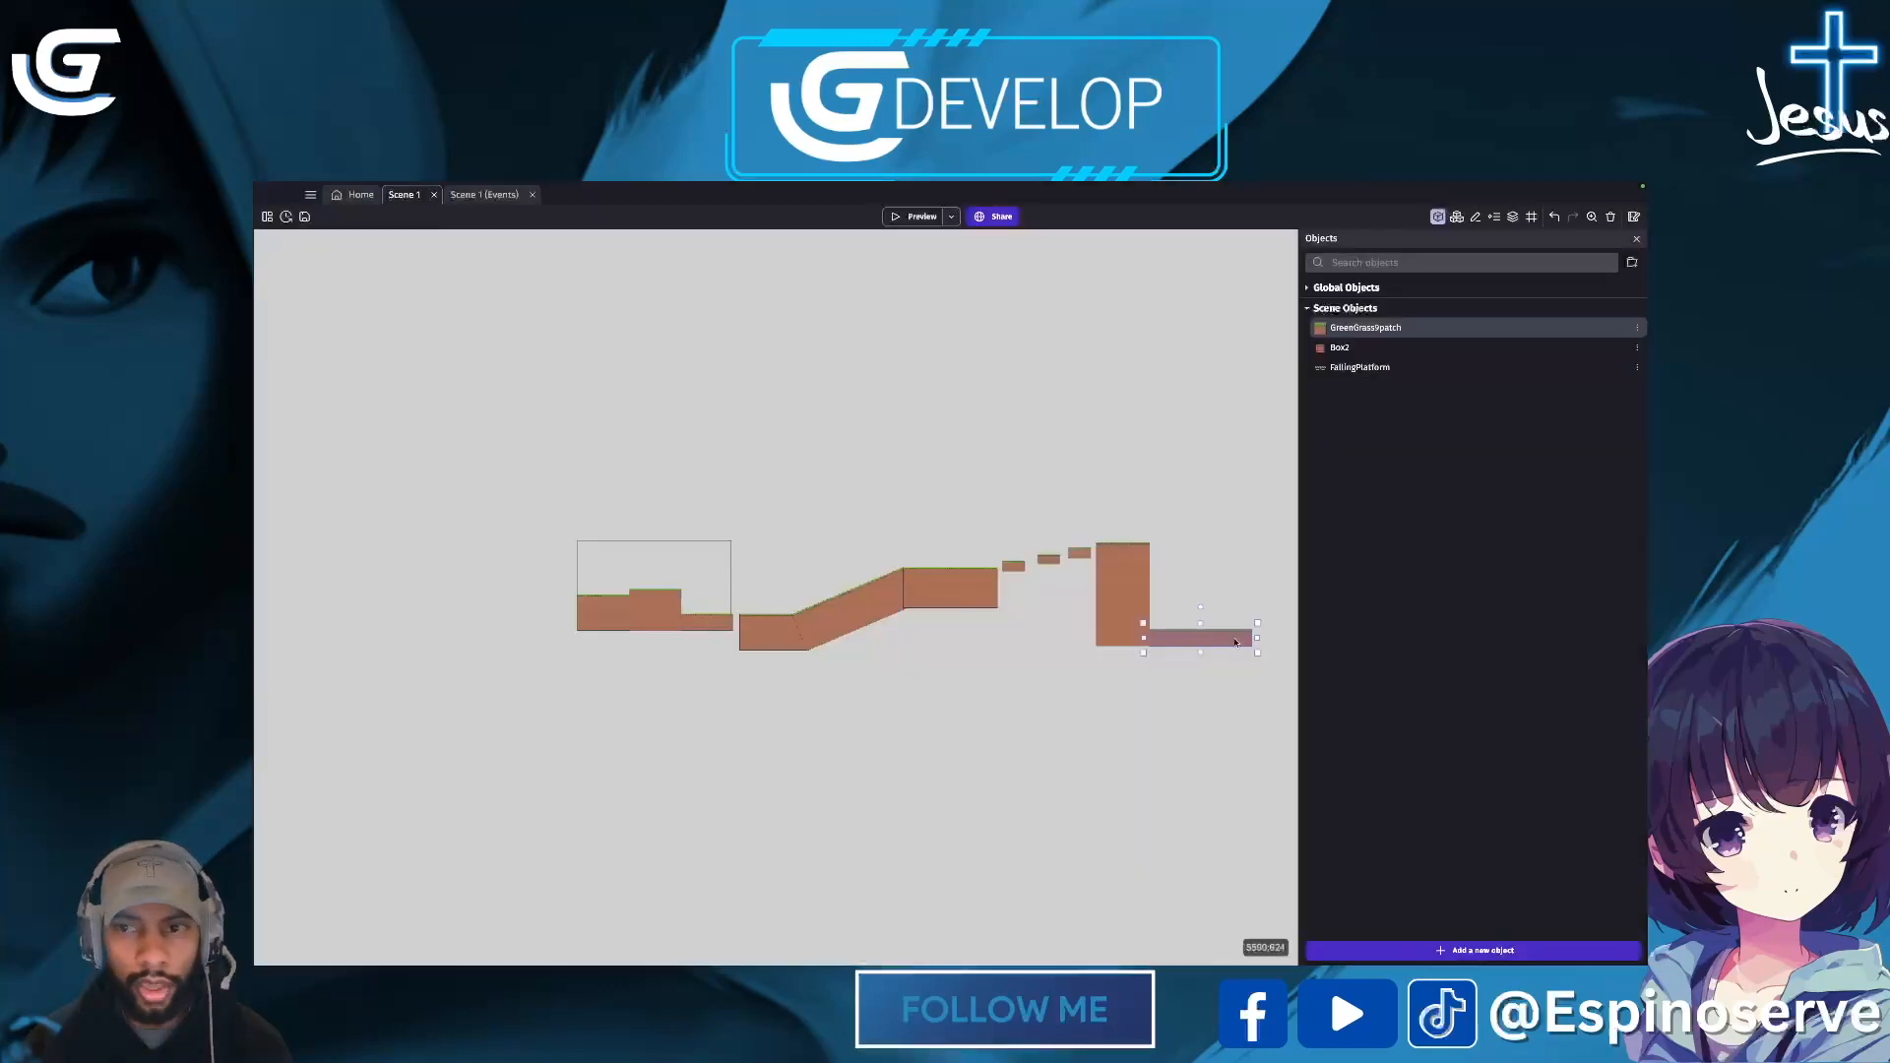
- Place a Box2 crate on top of the first grass section at the start of the level
scroll(600, 596, down, 2)
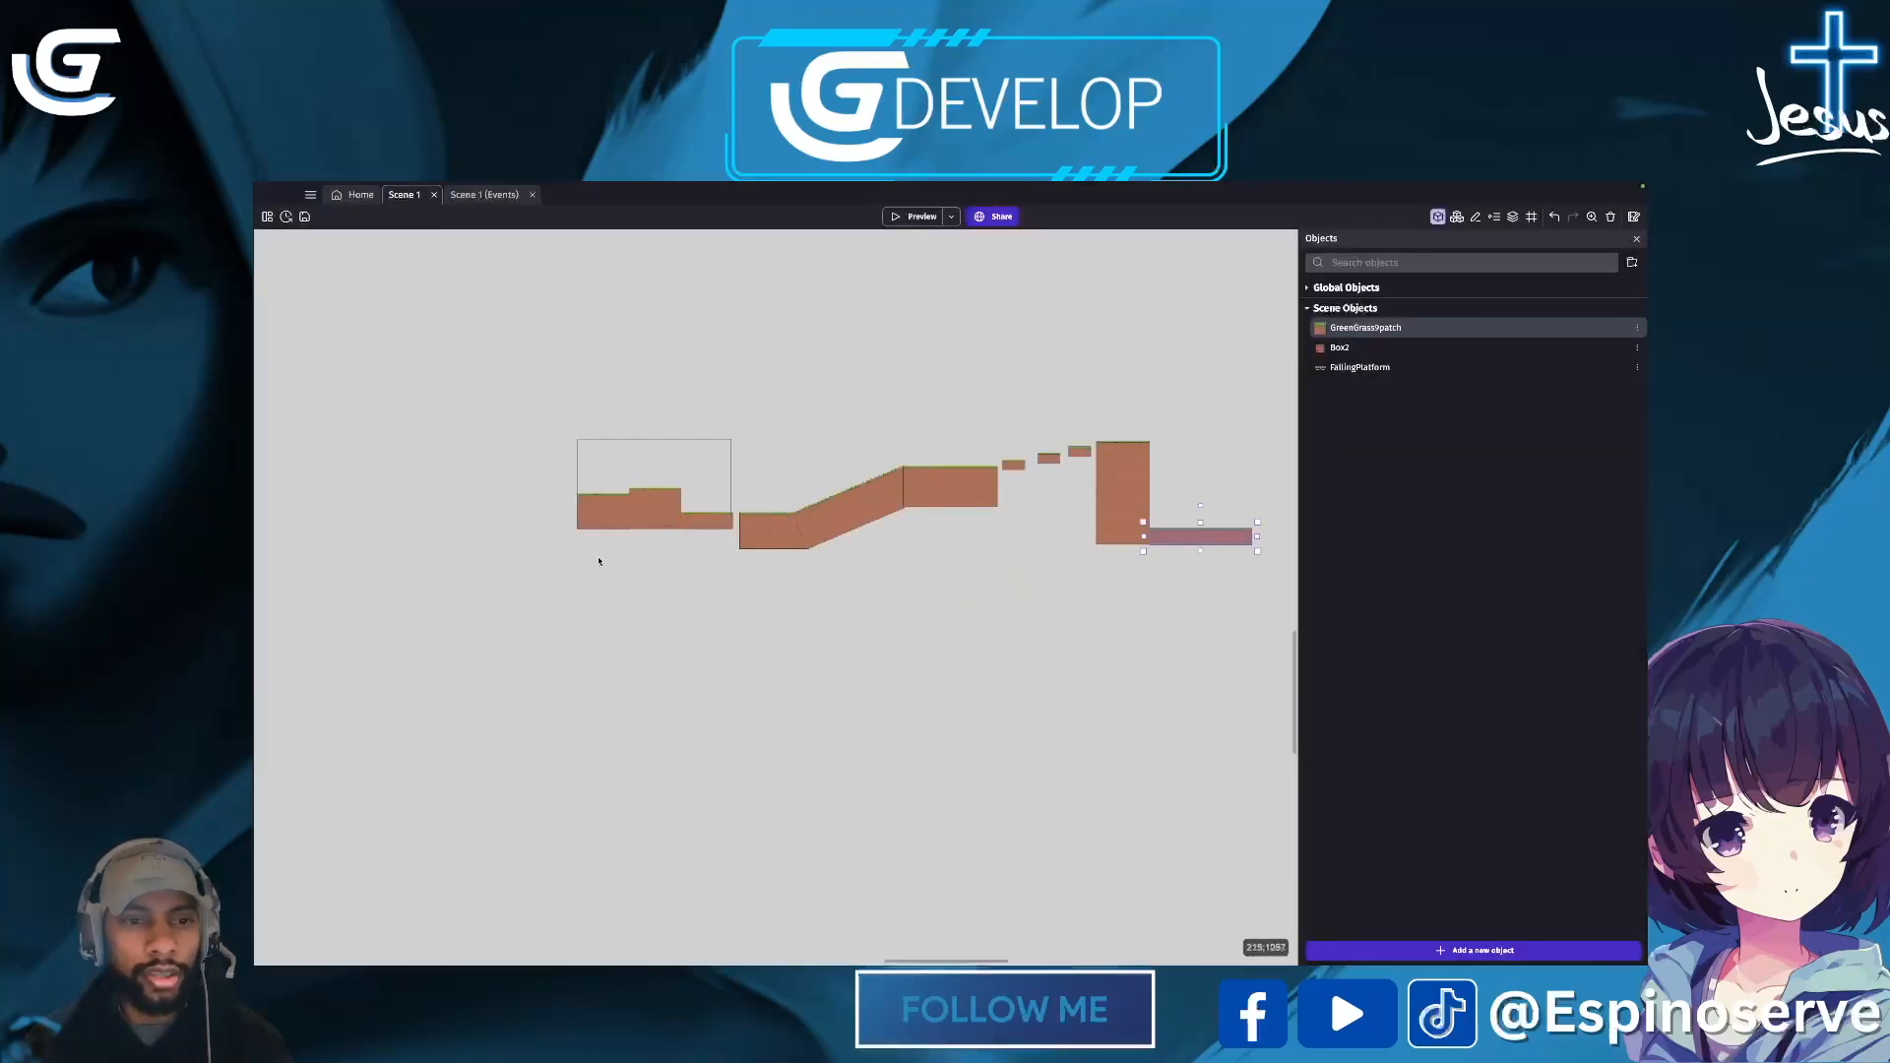
scroll(598, 552, up, 1)
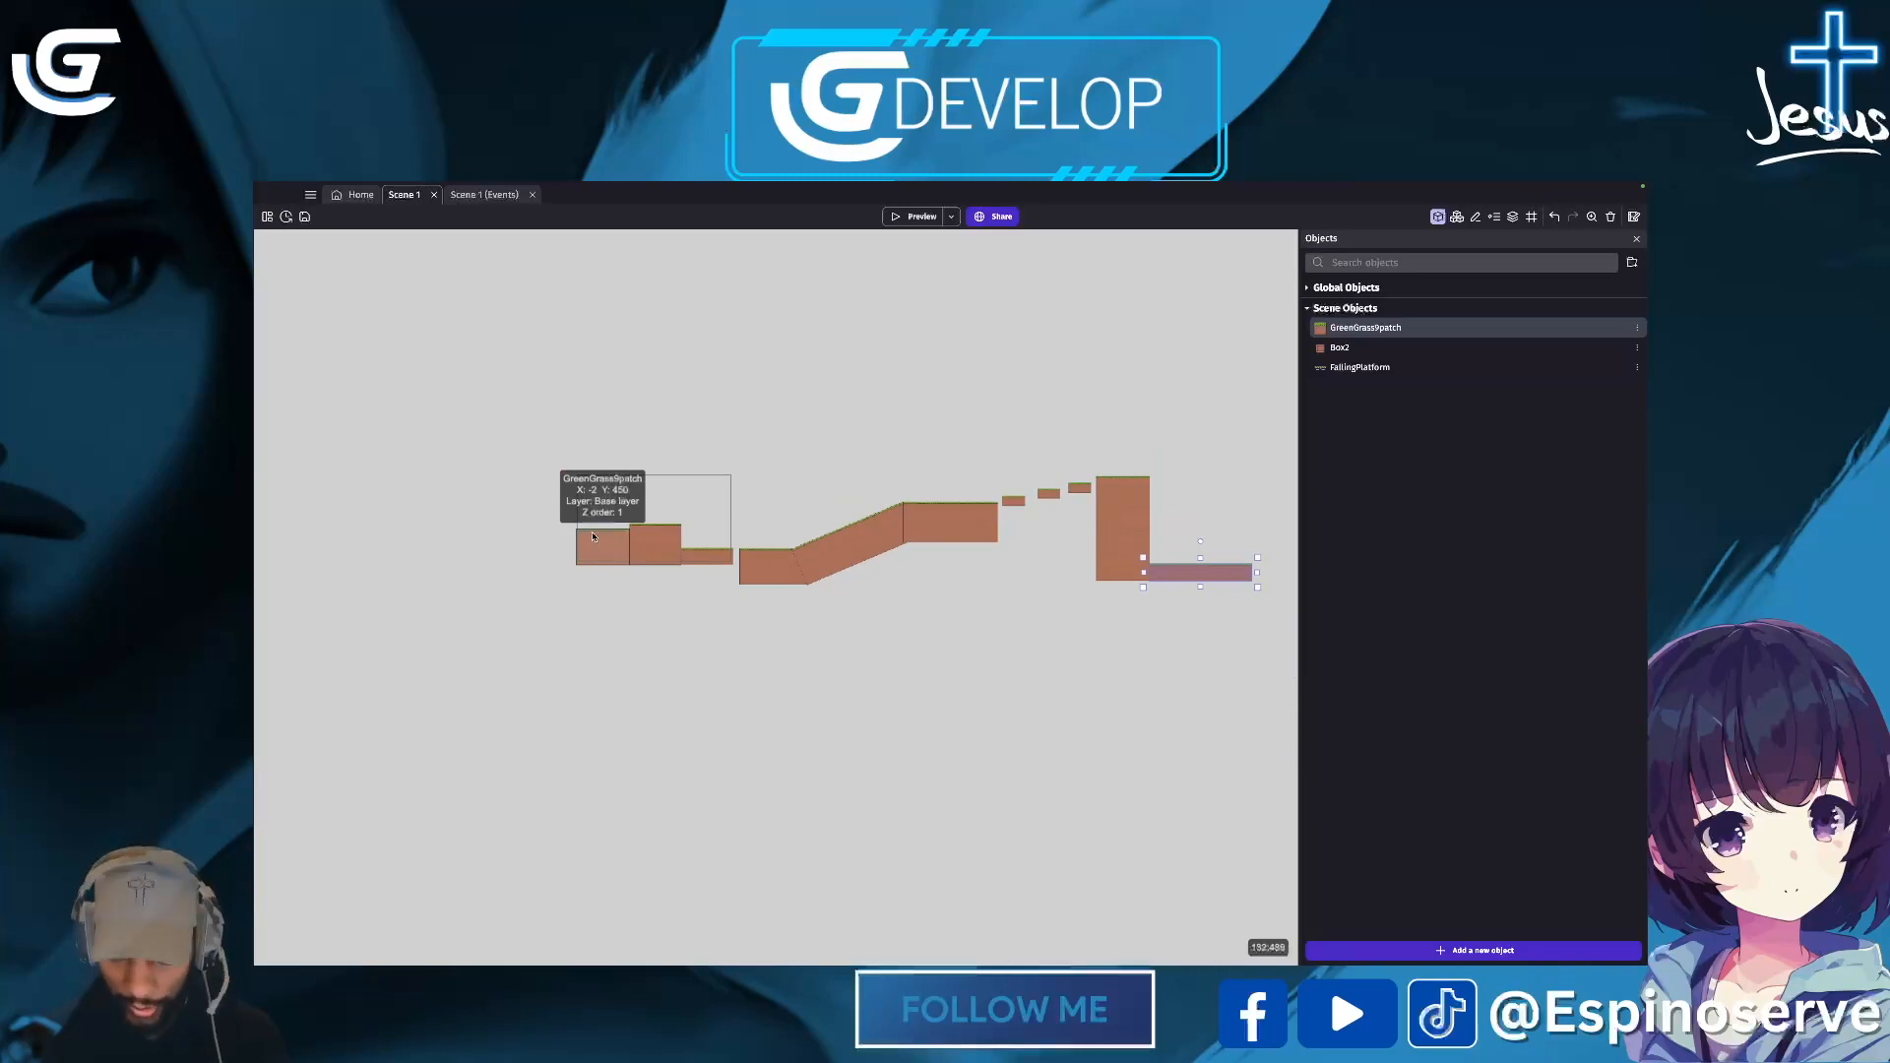
click(546, 525)
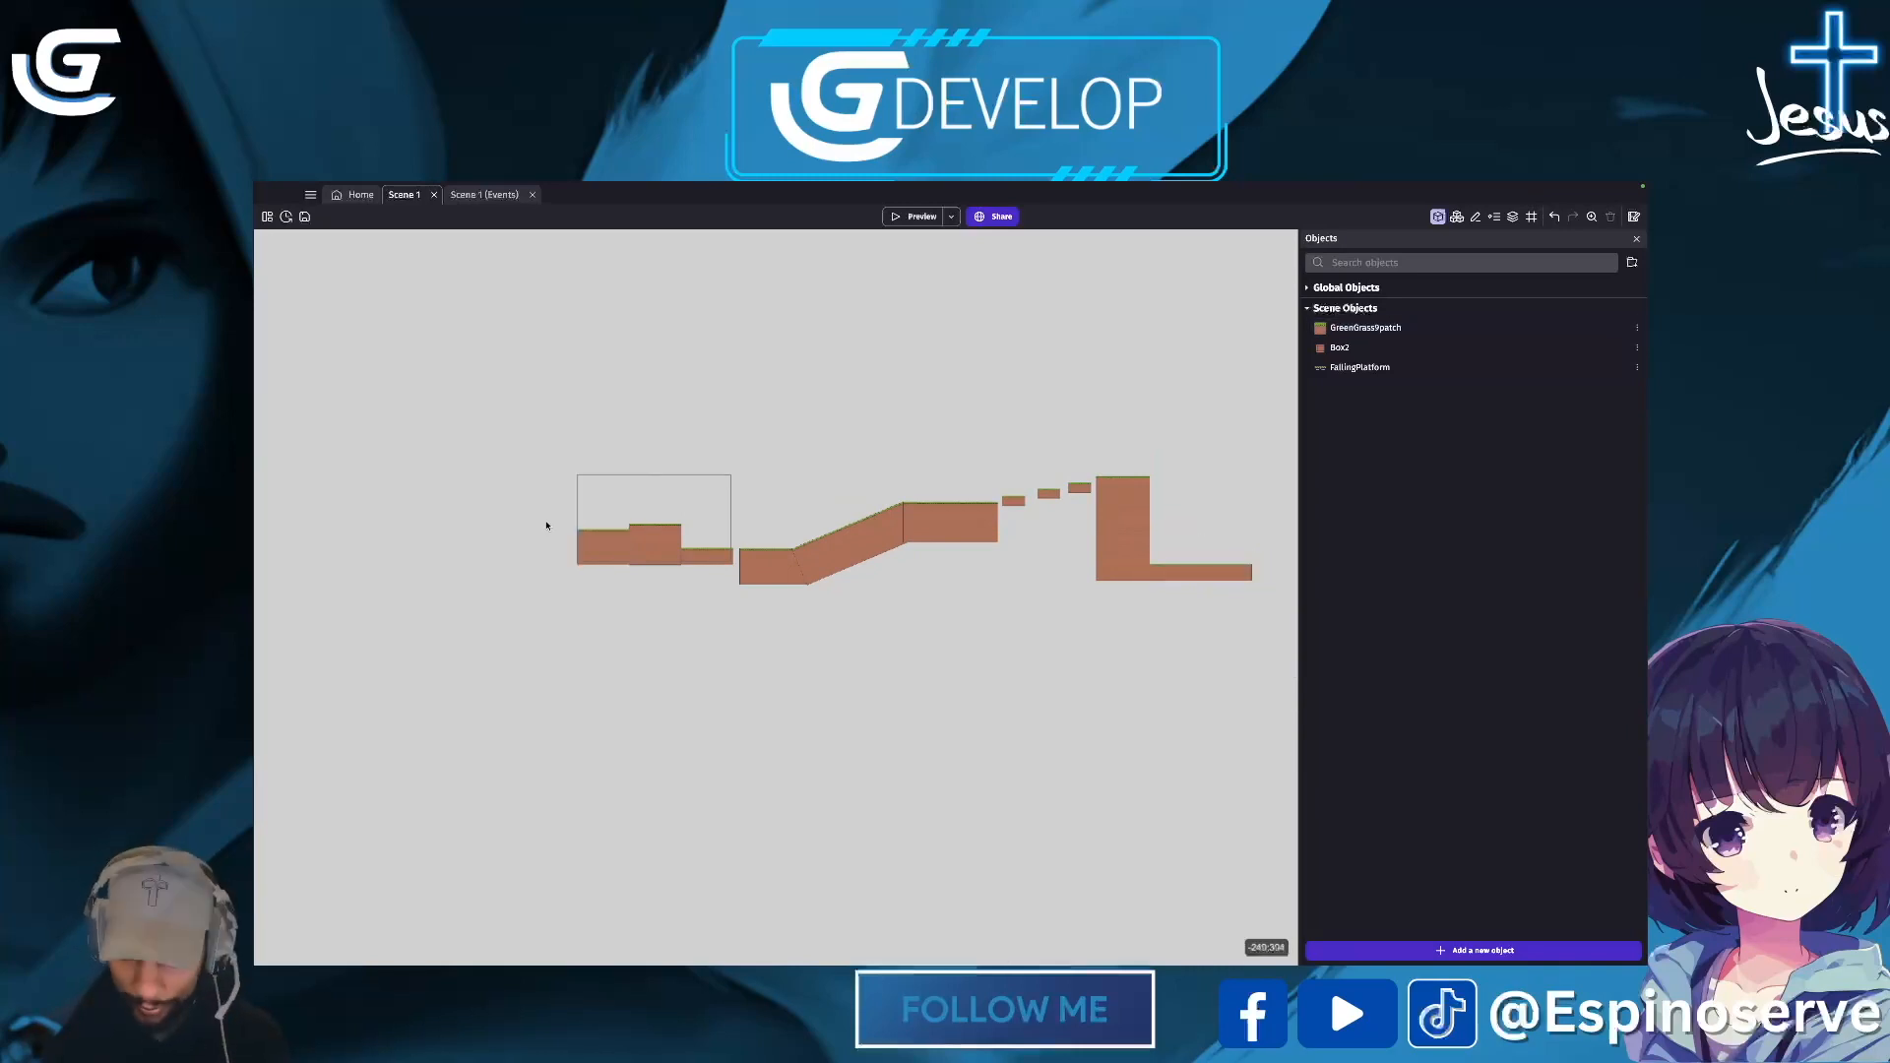
key(super+equal)
key(super+equal)
key(super+equal)
key(super+equal)
key(super+equal)
key(super+equal)
key(super+equal)
key(super+equal)
key(super+equal)
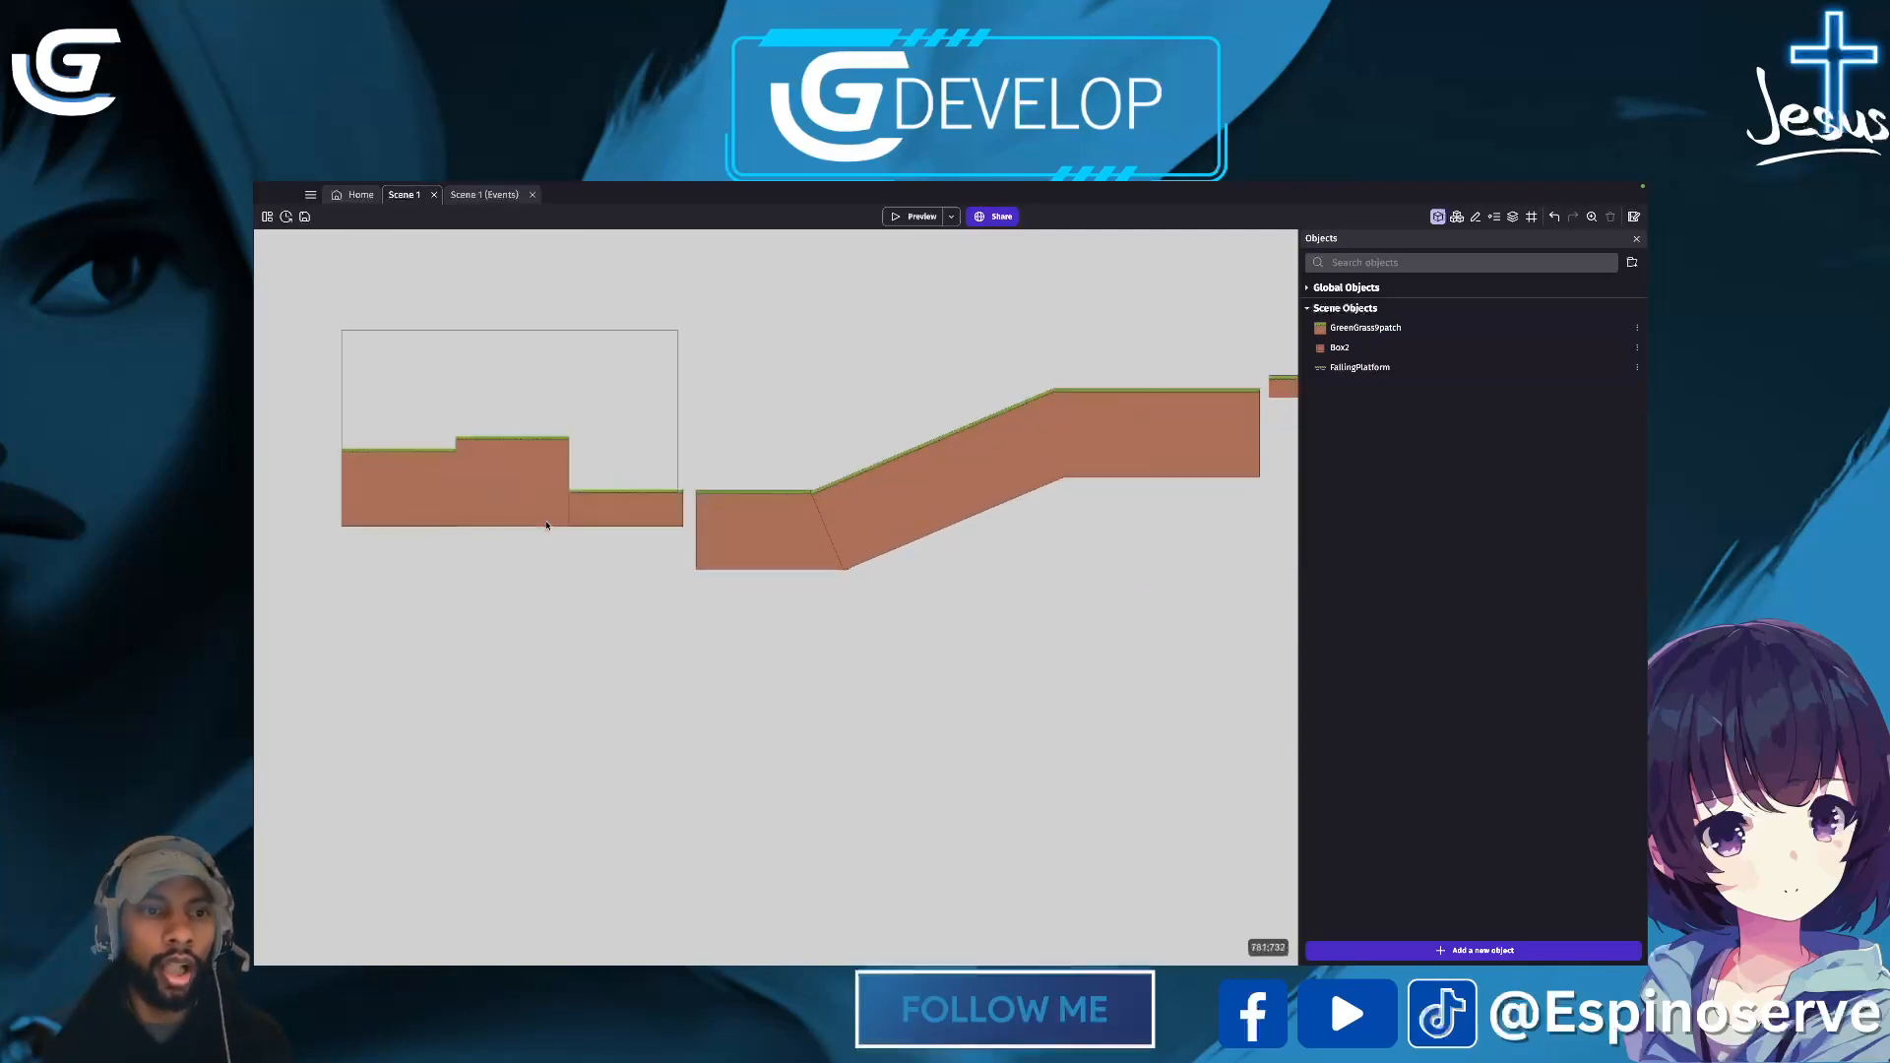
key(super+equal)
key(super+equal)
key(super+equal)
key(super+equal)
key(super+equal)
key(super+equal)
key(super+equal)
key(super+equal)
key(super+equal)
scroll(637, 553, left, 5)
scroll(637, 553, up, 4)
drag(1340, 348, 521, 643)
key(super+equal)
key(super+equal)
key(super+equal)
key(super+equal)
key(super+equal)
key(super+equal)
key(super+equal)
scroll(521, 643, left, 3)
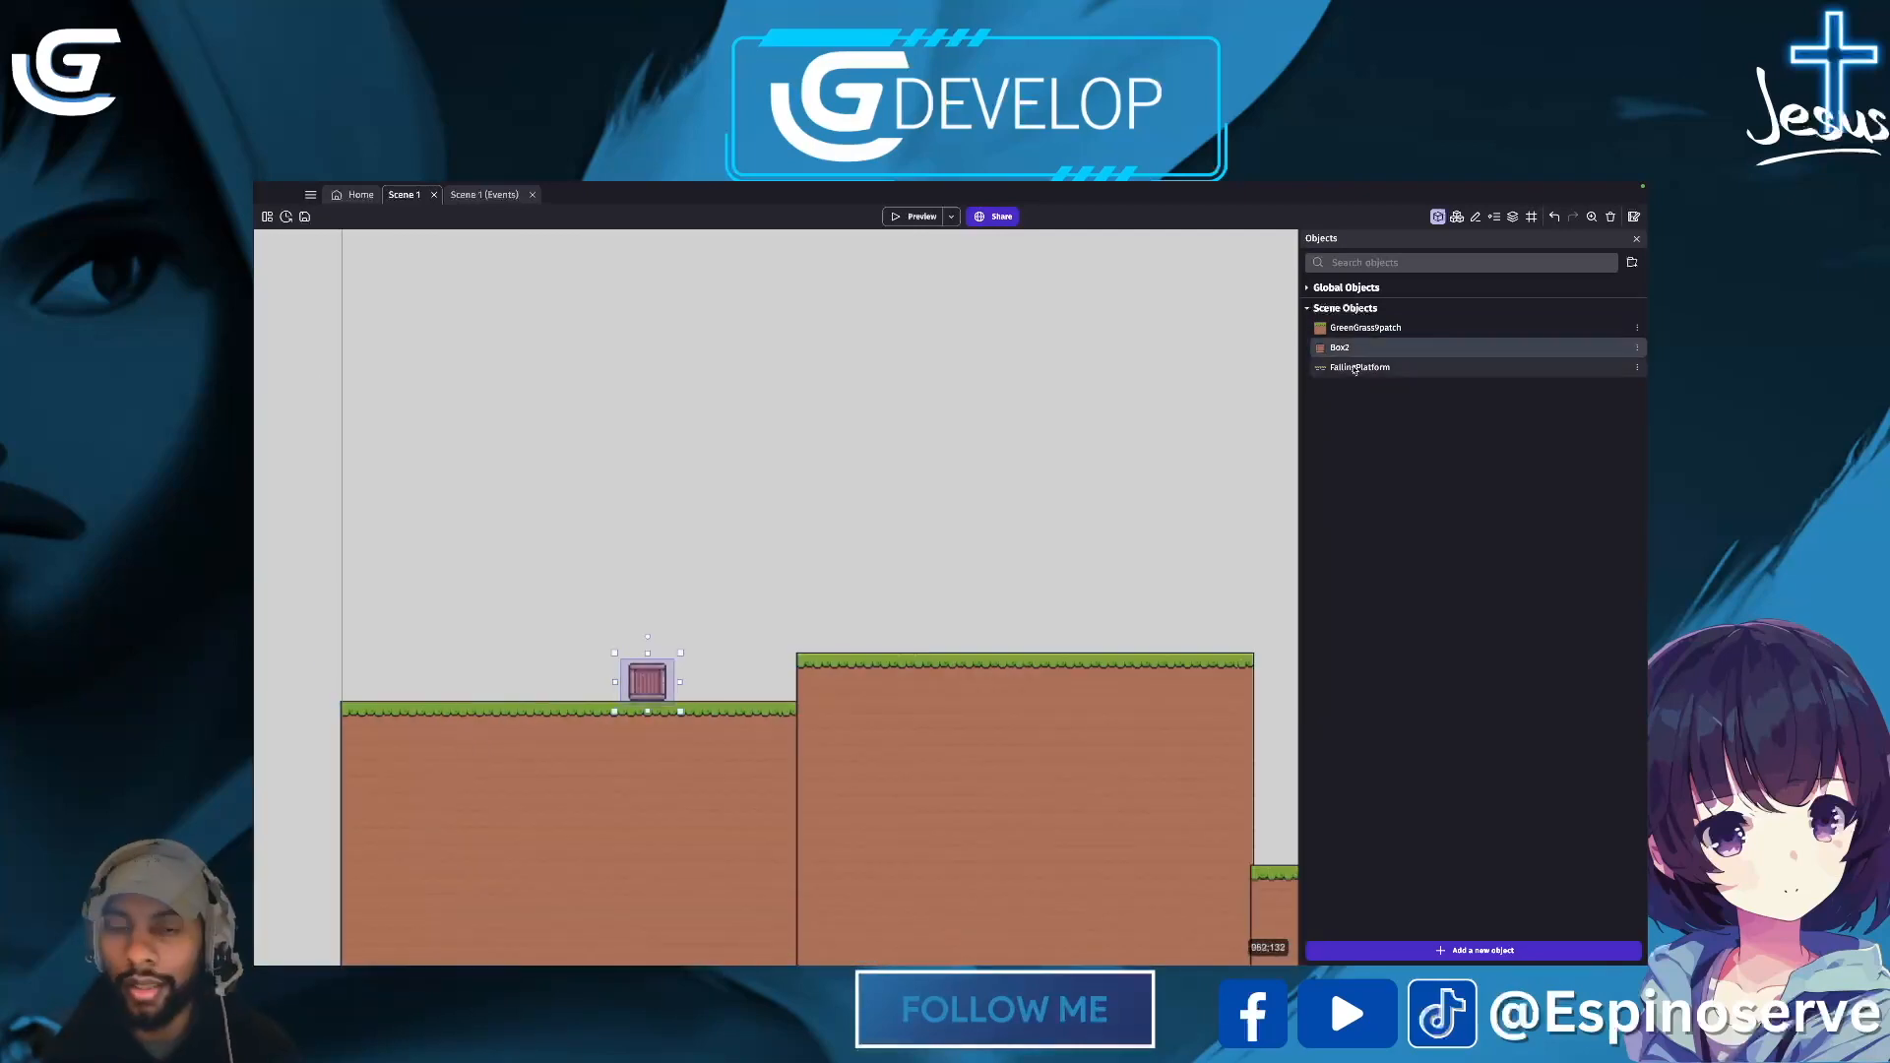
- Place a FallingPlatform over the gap and Box2 crates on the raised and lower grass sections before it
drag(1360, 367, 892, 588)
mouse_move(1360, 367)
mouse_down()
mouse_move(1001, 560)
mouse_move(1183, 634)
mouse_move(1114, 633)
mouse_up()
scroll(1182, 634, right, 6)
scroll(1183, 634, down, 2)
click(481, 645)
drag(1340, 347, 797, 650)
scroll(797, 650, right, 3)
click(817, 670)
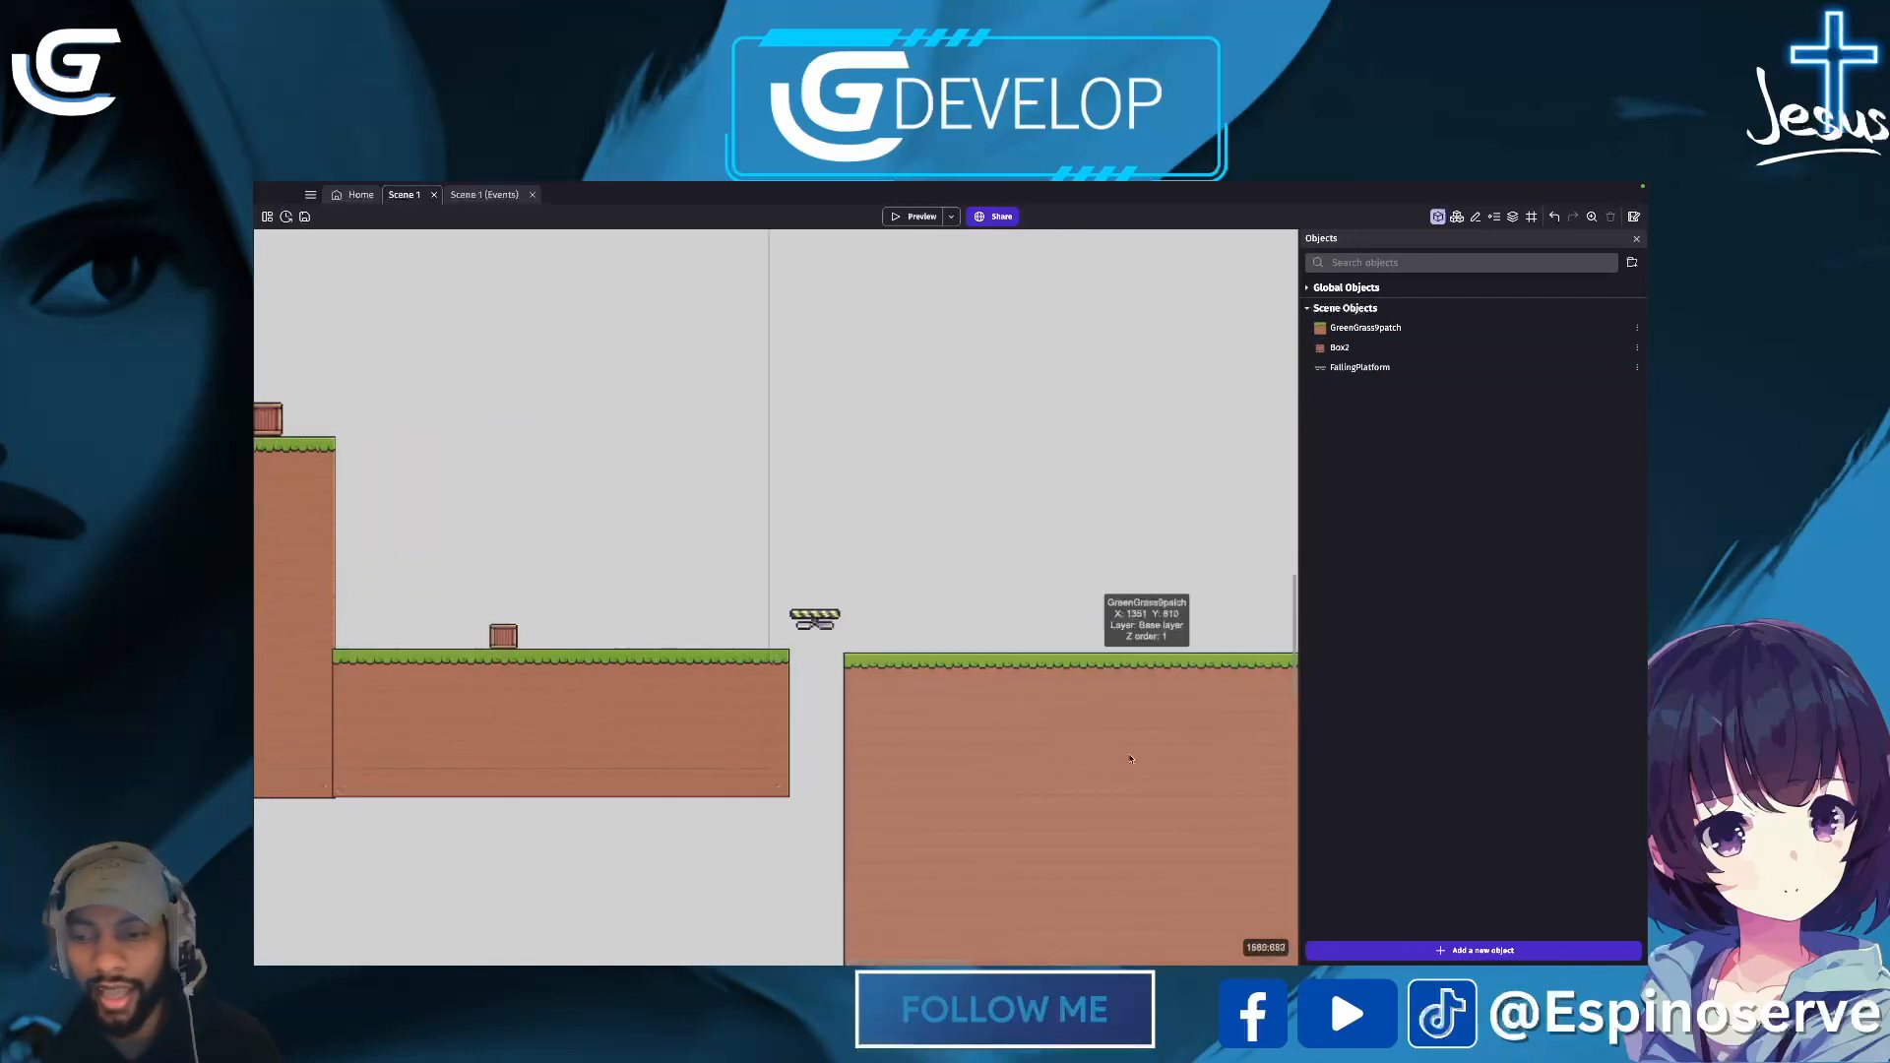
- Add the Spikes asset from the Pixel Adventure pack to the scene objects
click(1491, 951)
click(594, 308)
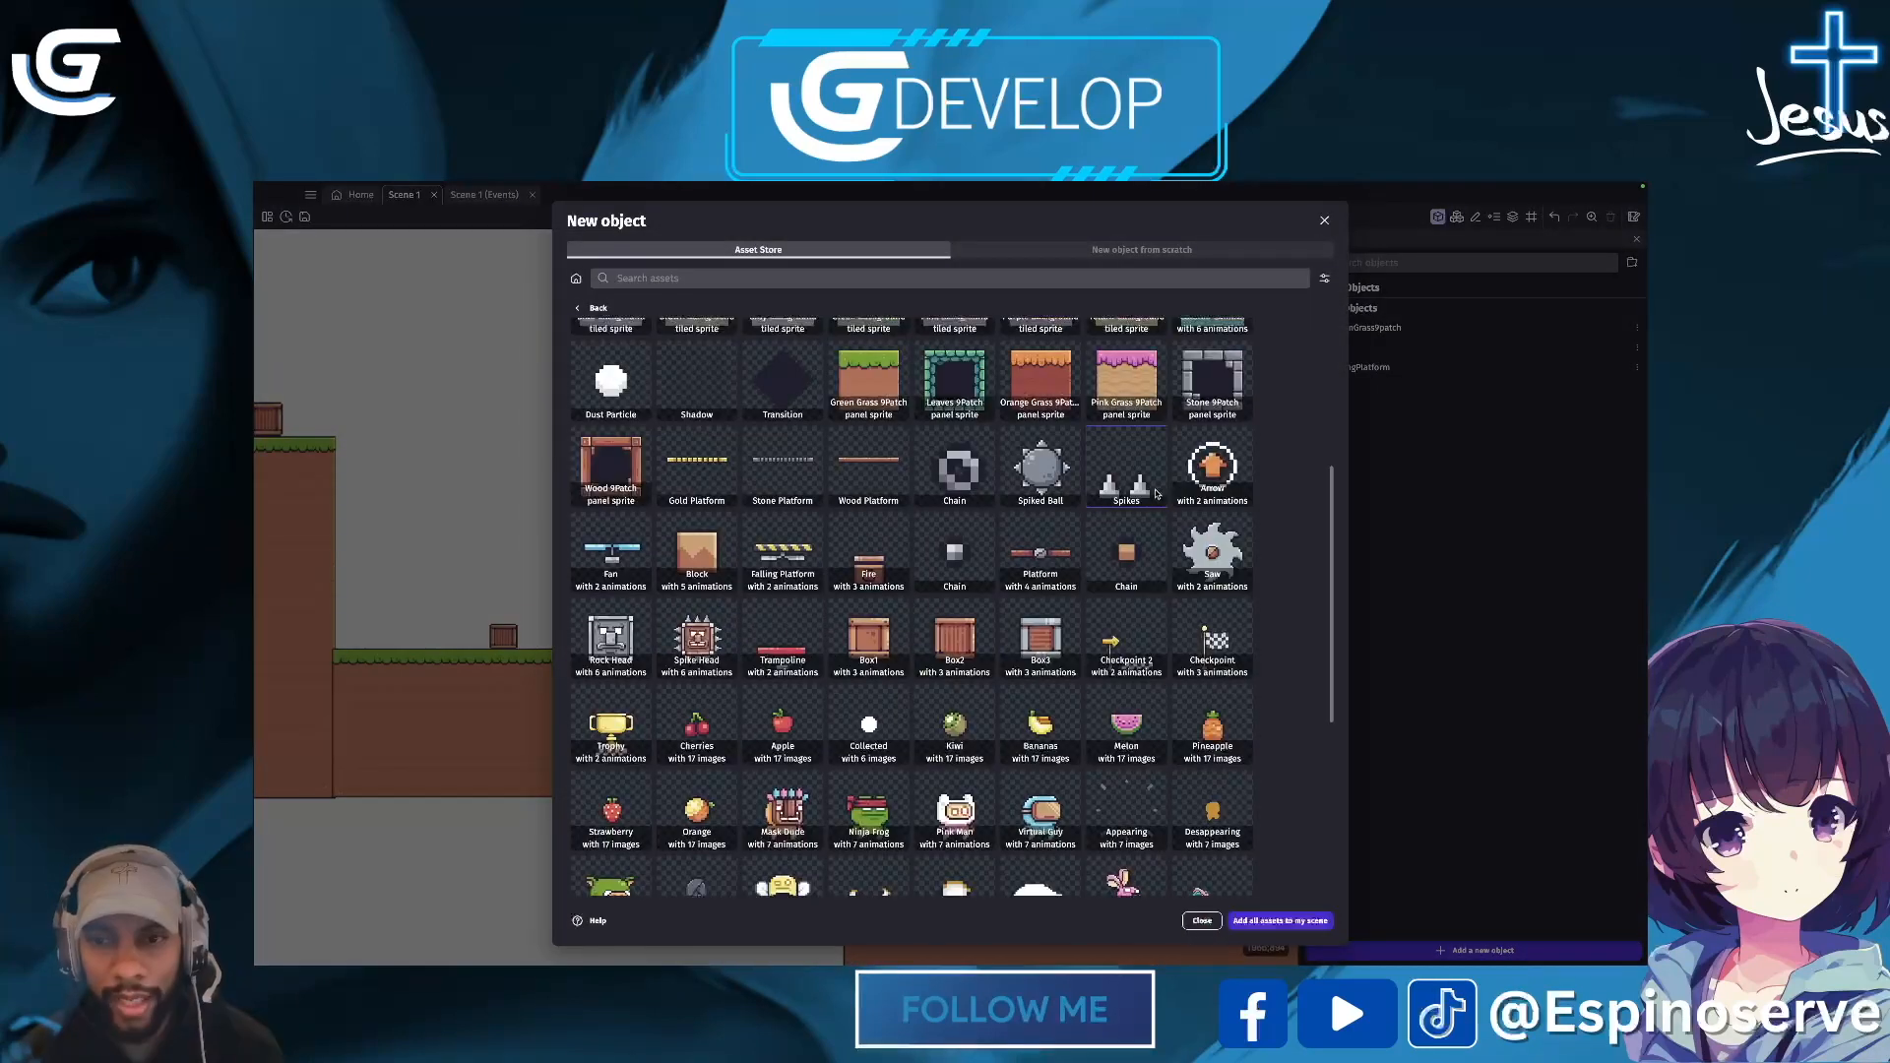
click(1142, 490)
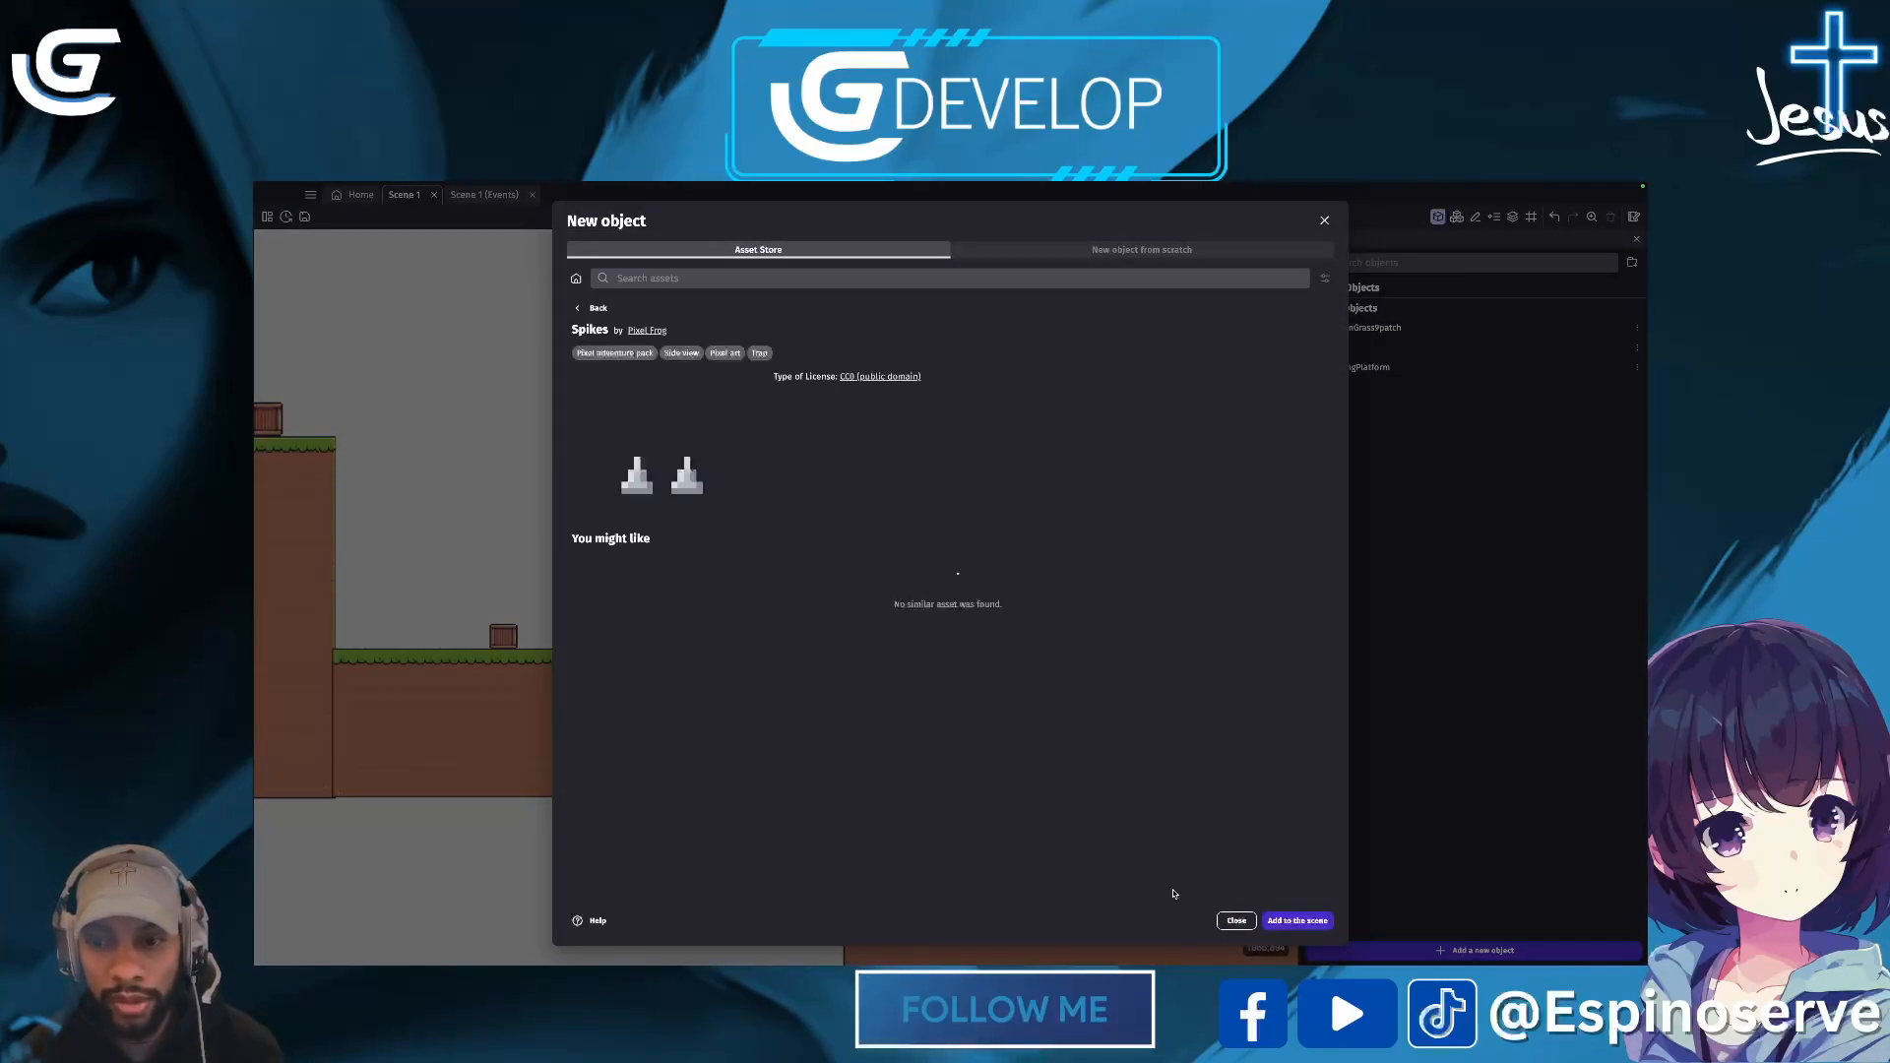
click(1286, 922)
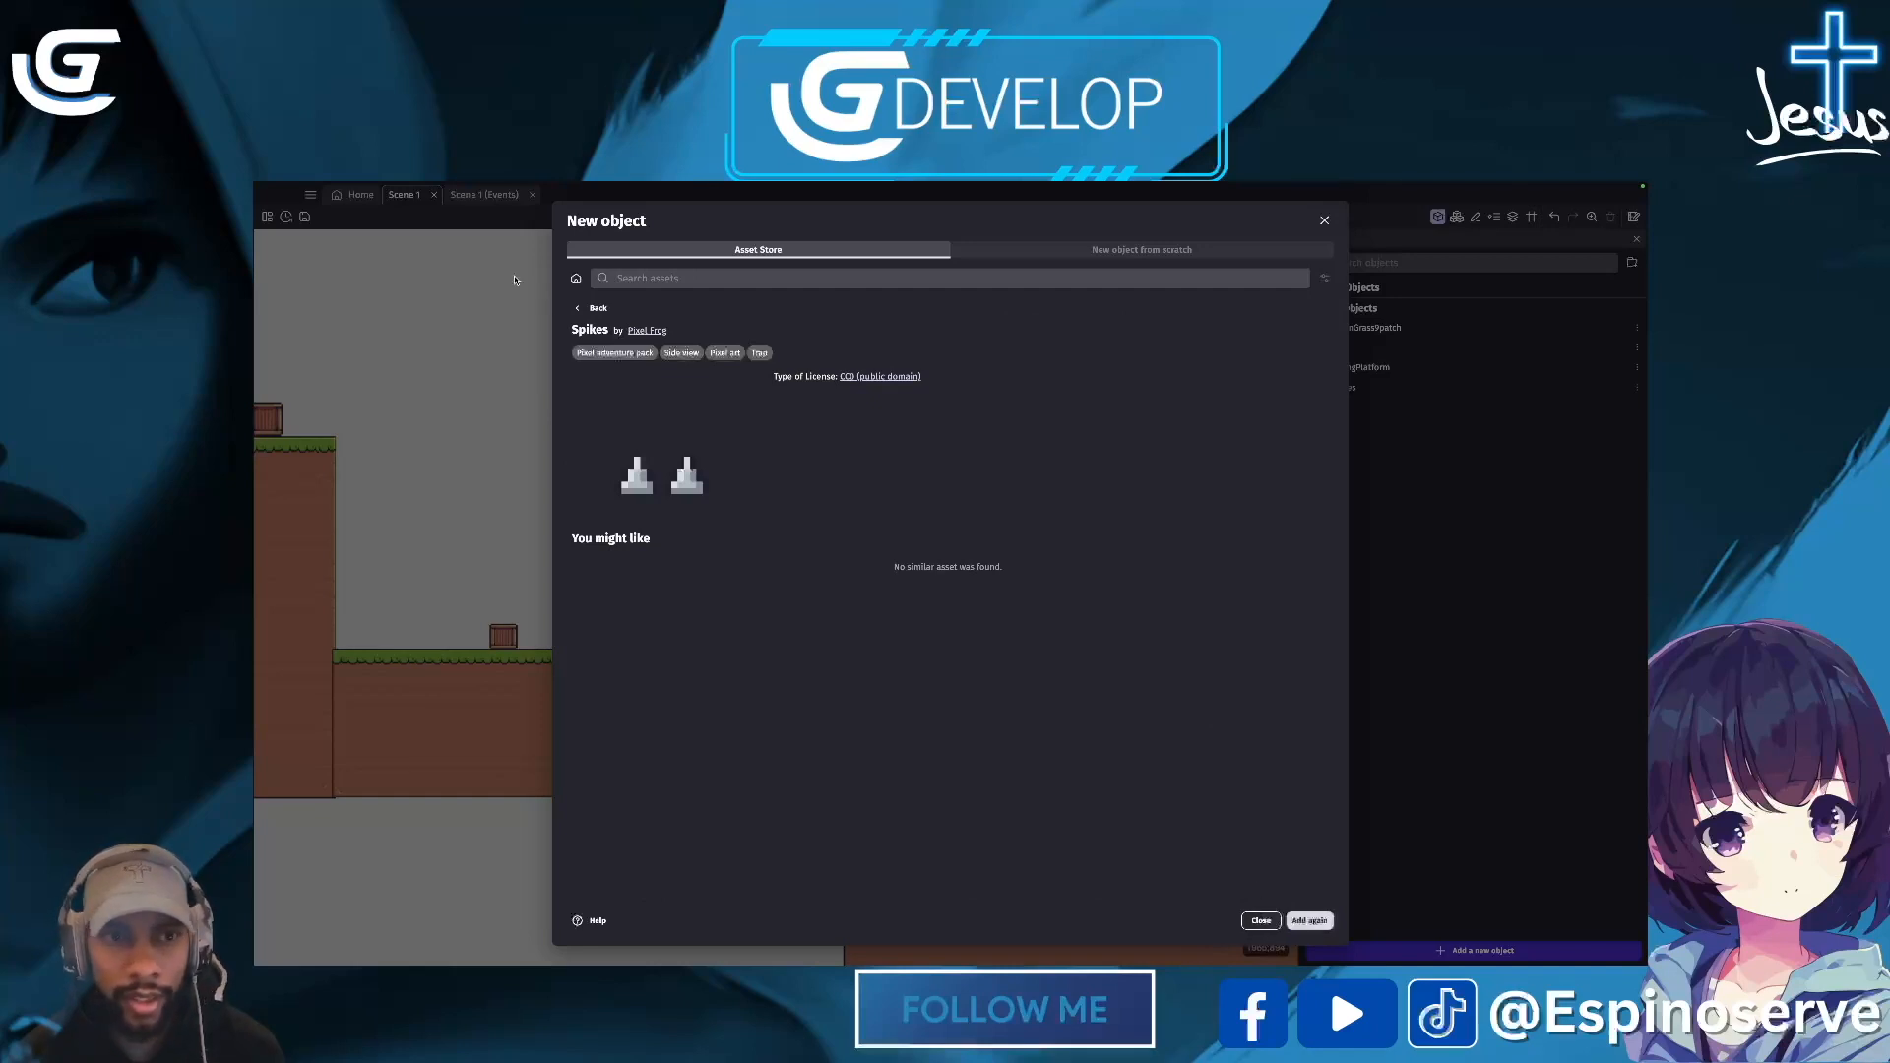
- Add the Checkpoint flag asset from the Pixel Adventure pack to the scene objects and return to the scene
click(595, 308)
scroll(1065, 722, down, 3)
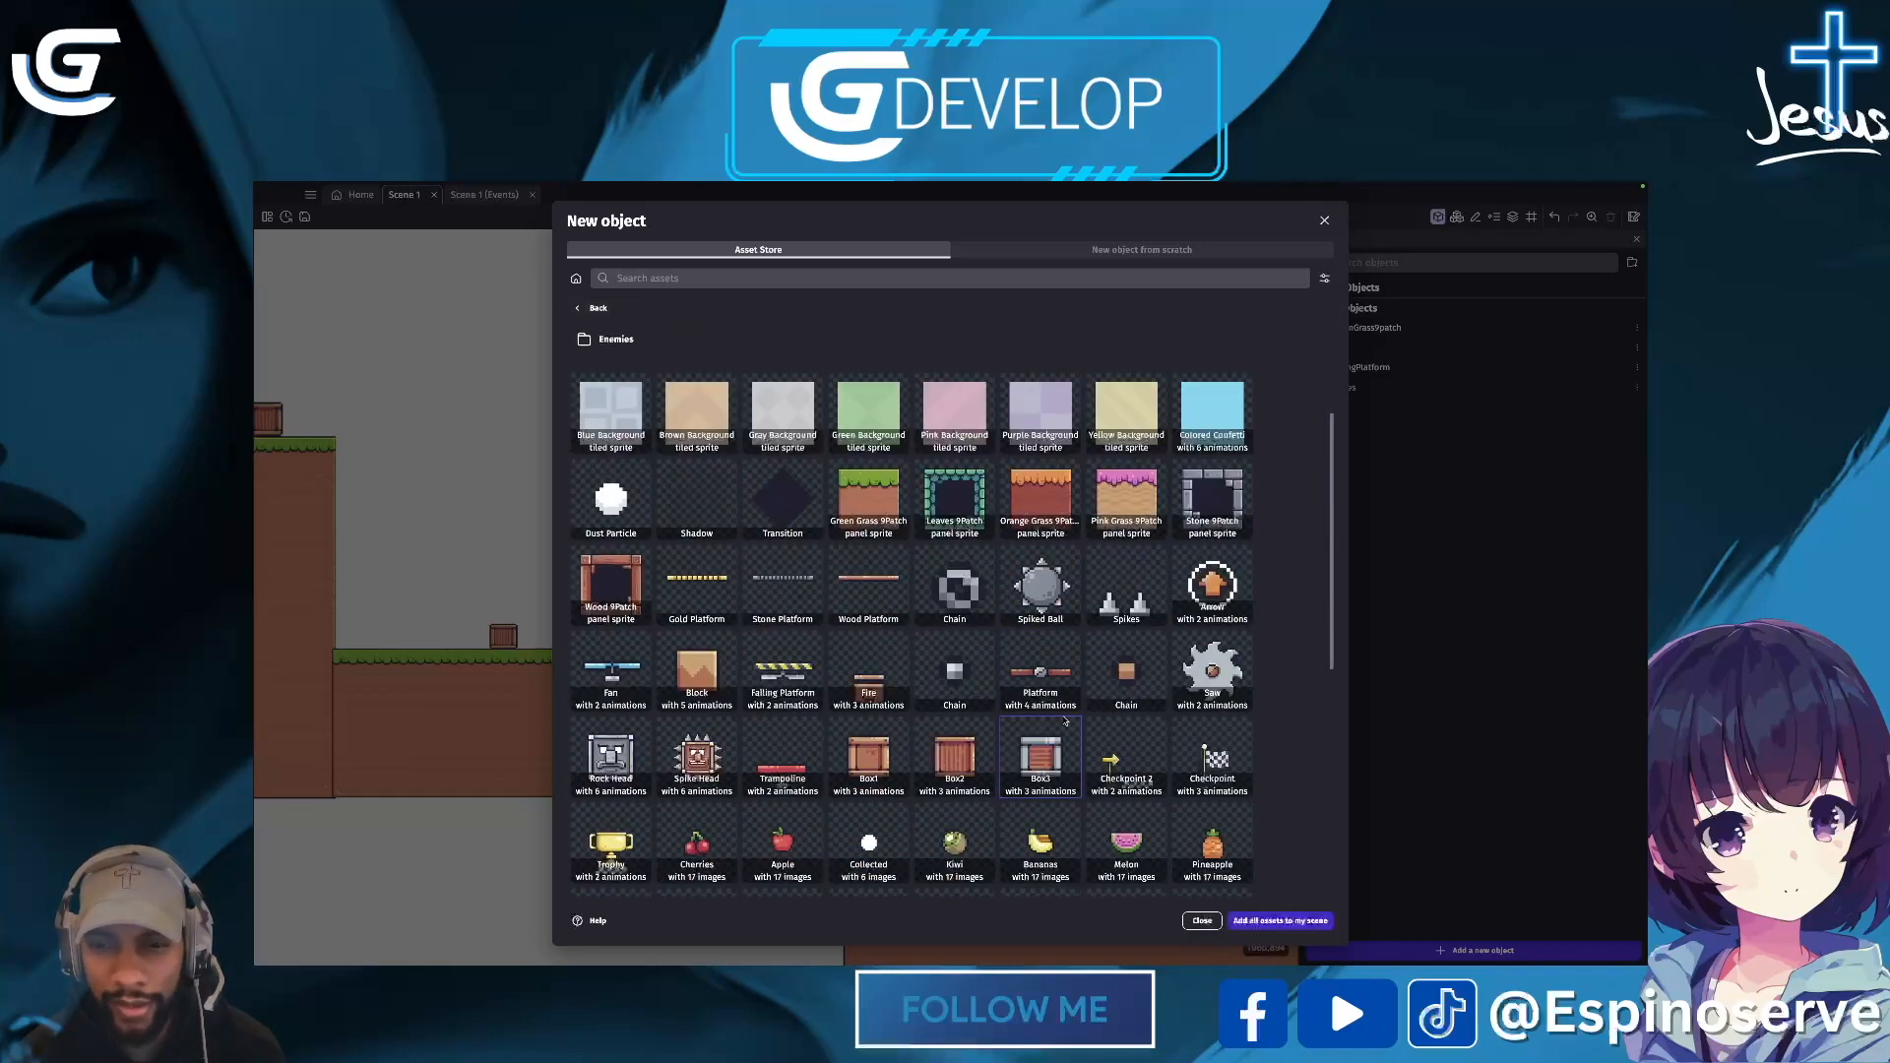
scroll(1066, 722, down, 1)
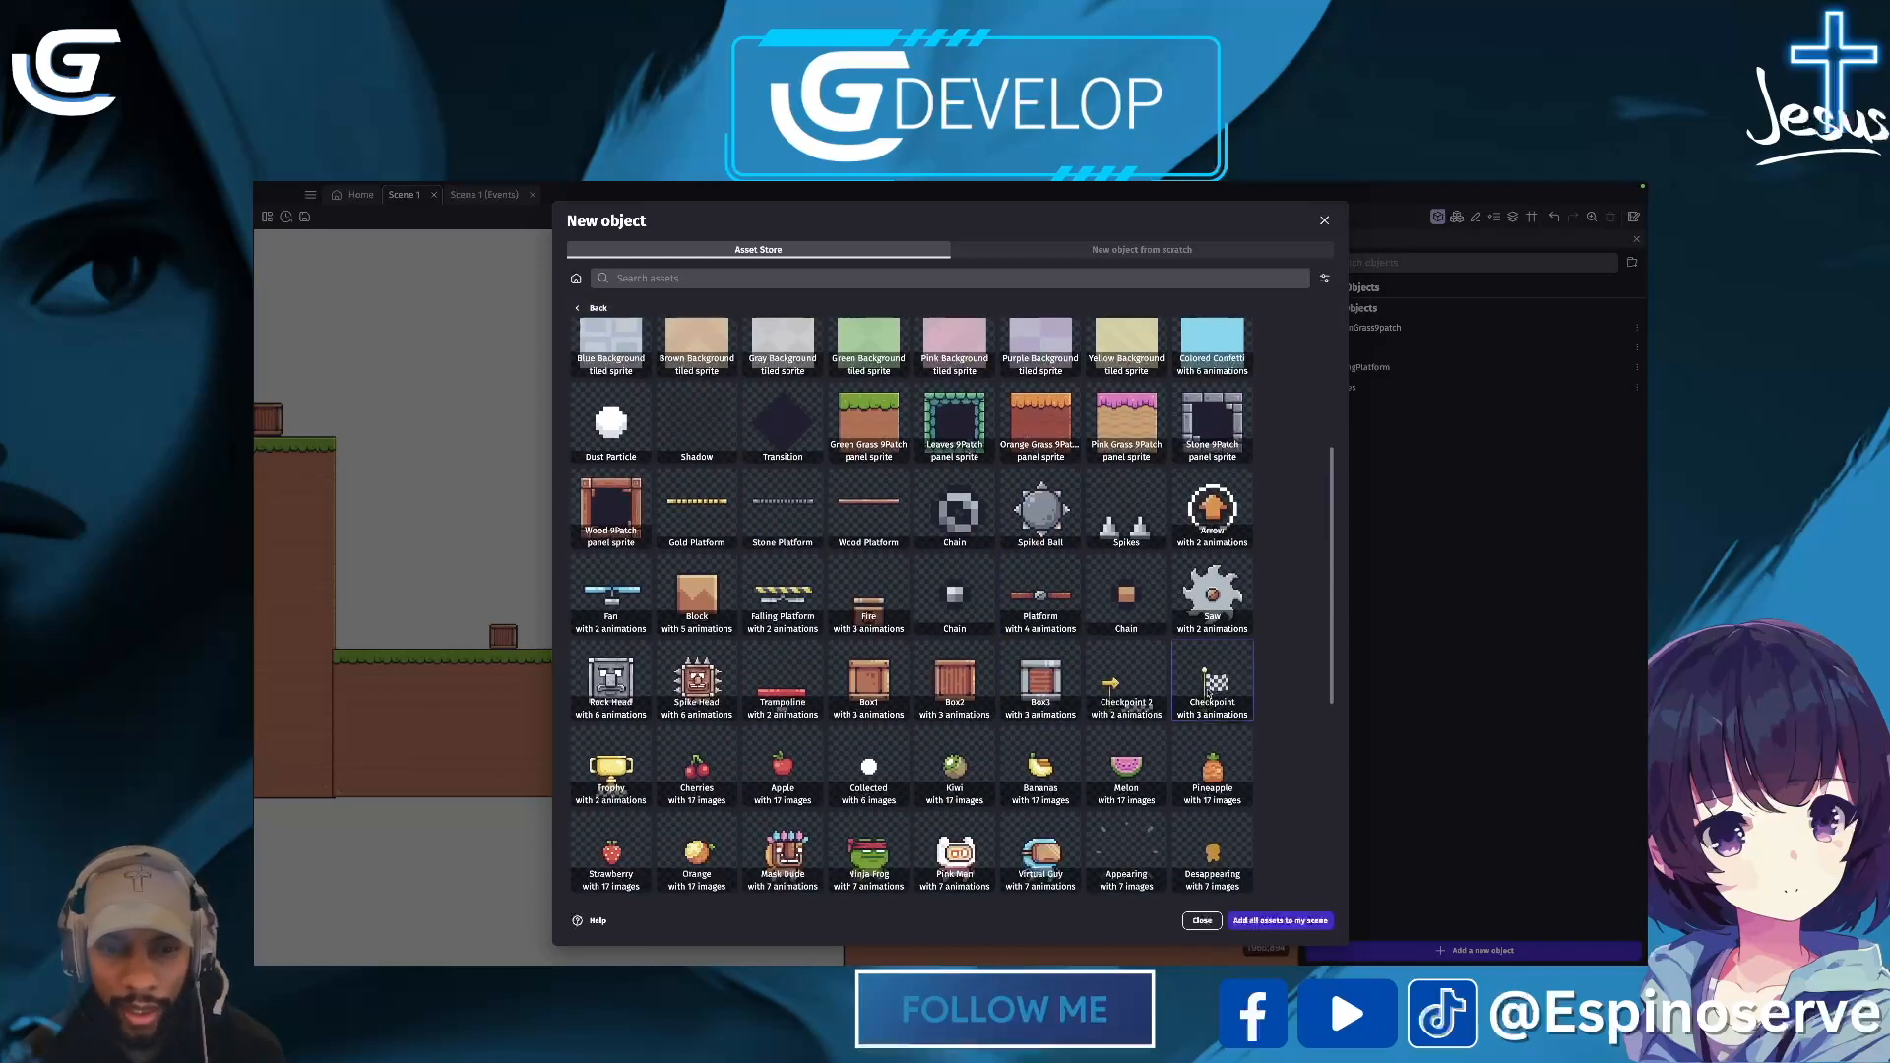
click(1208, 689)
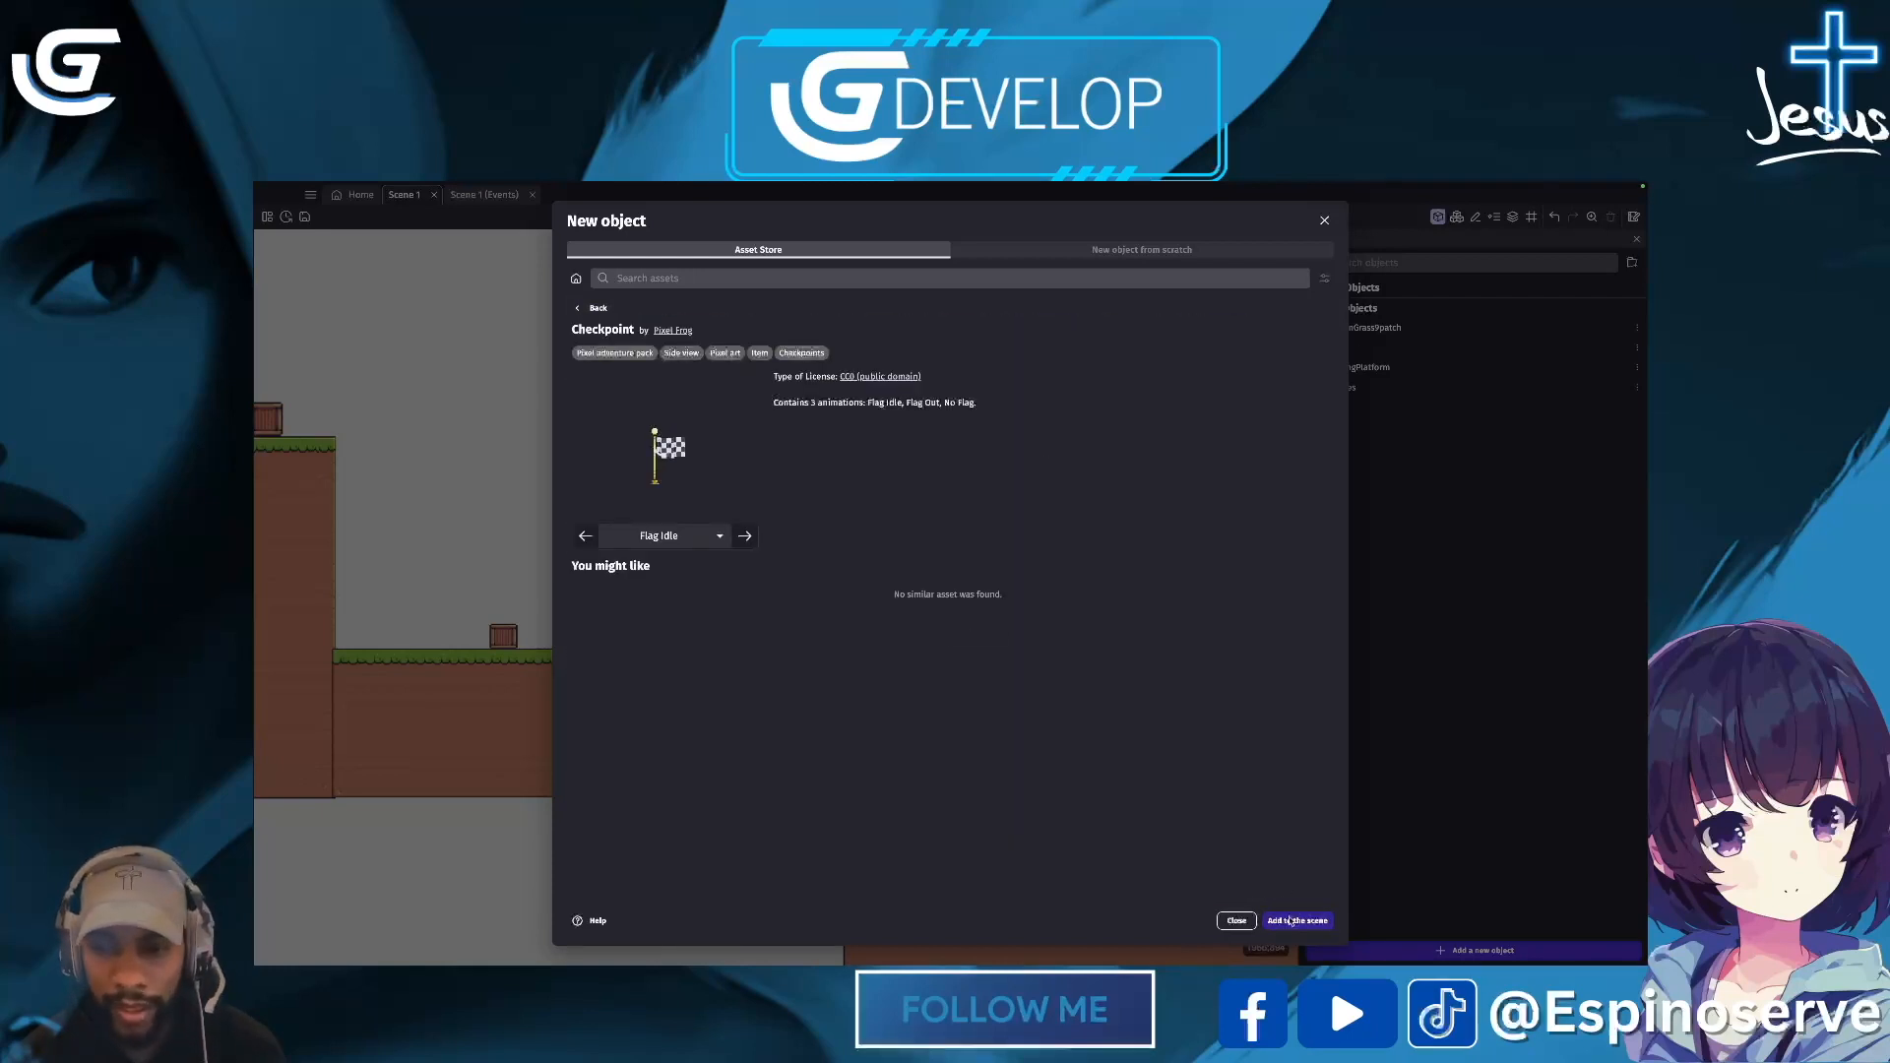
click(1291, 920)
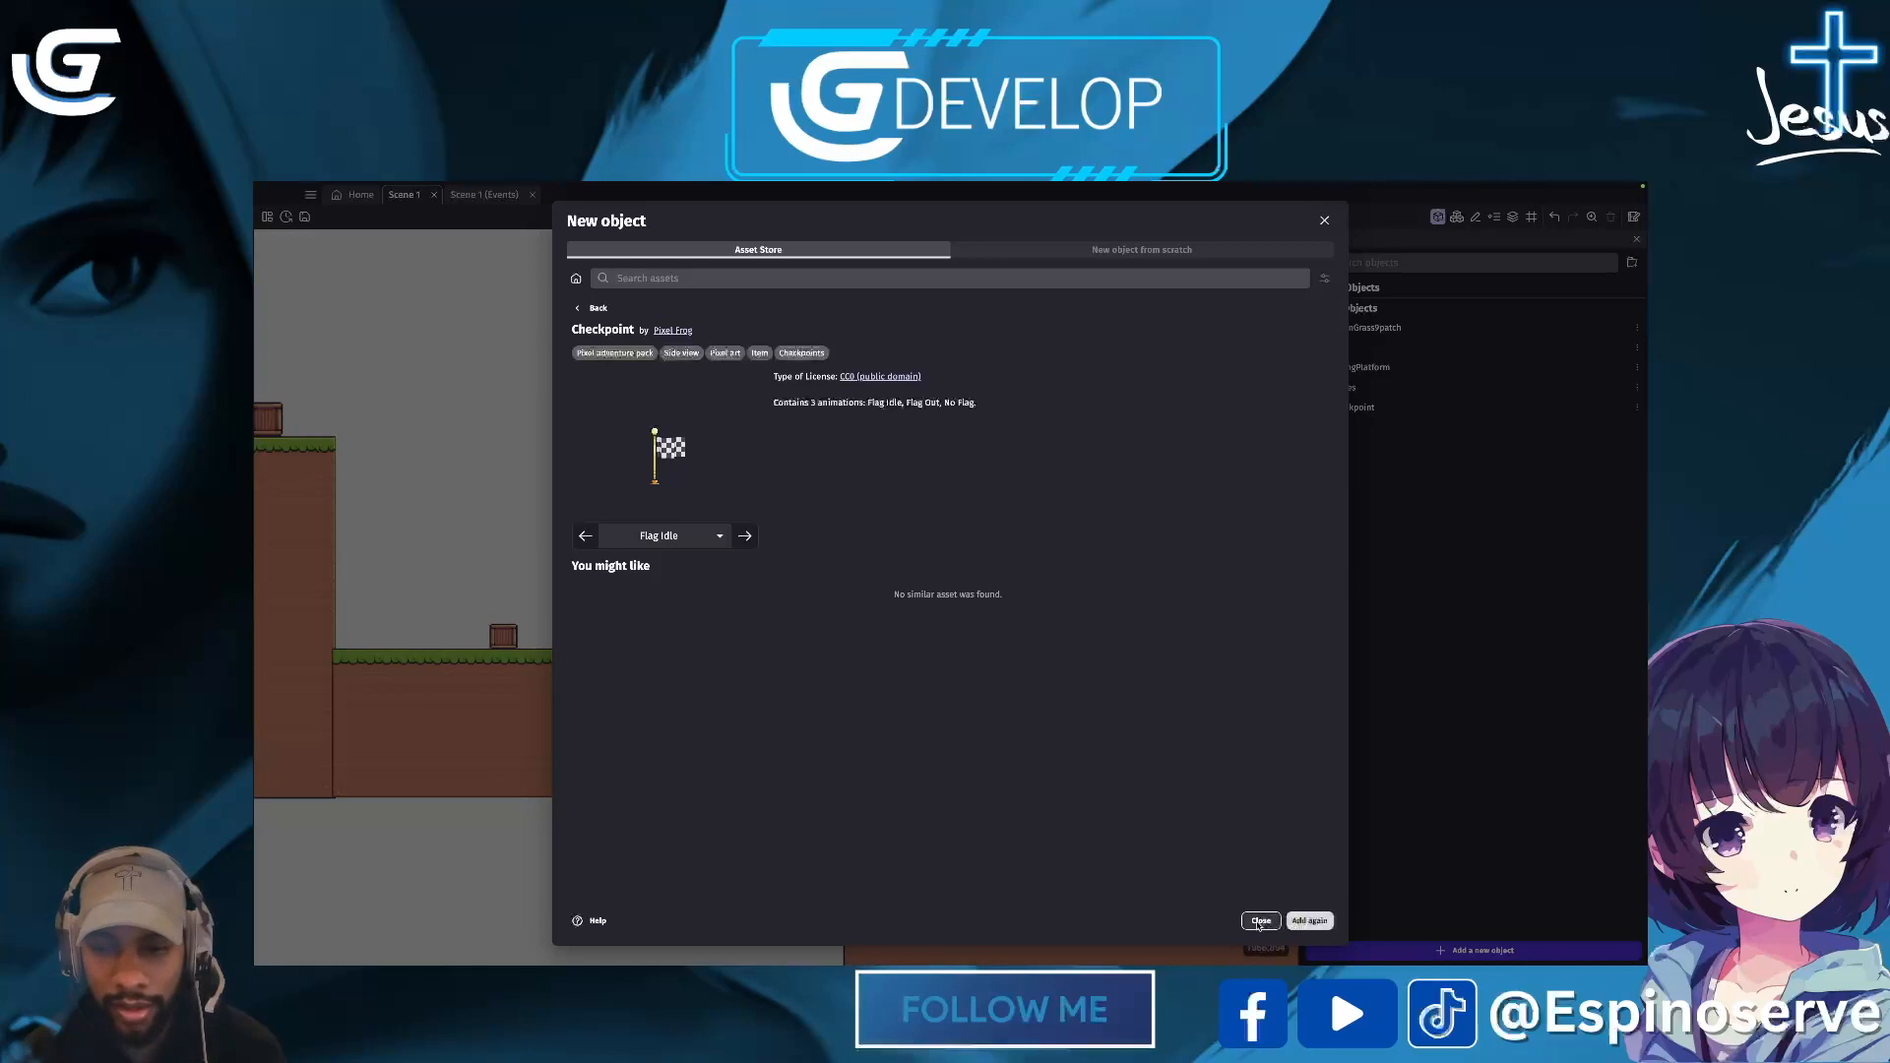
click(1260, 921)
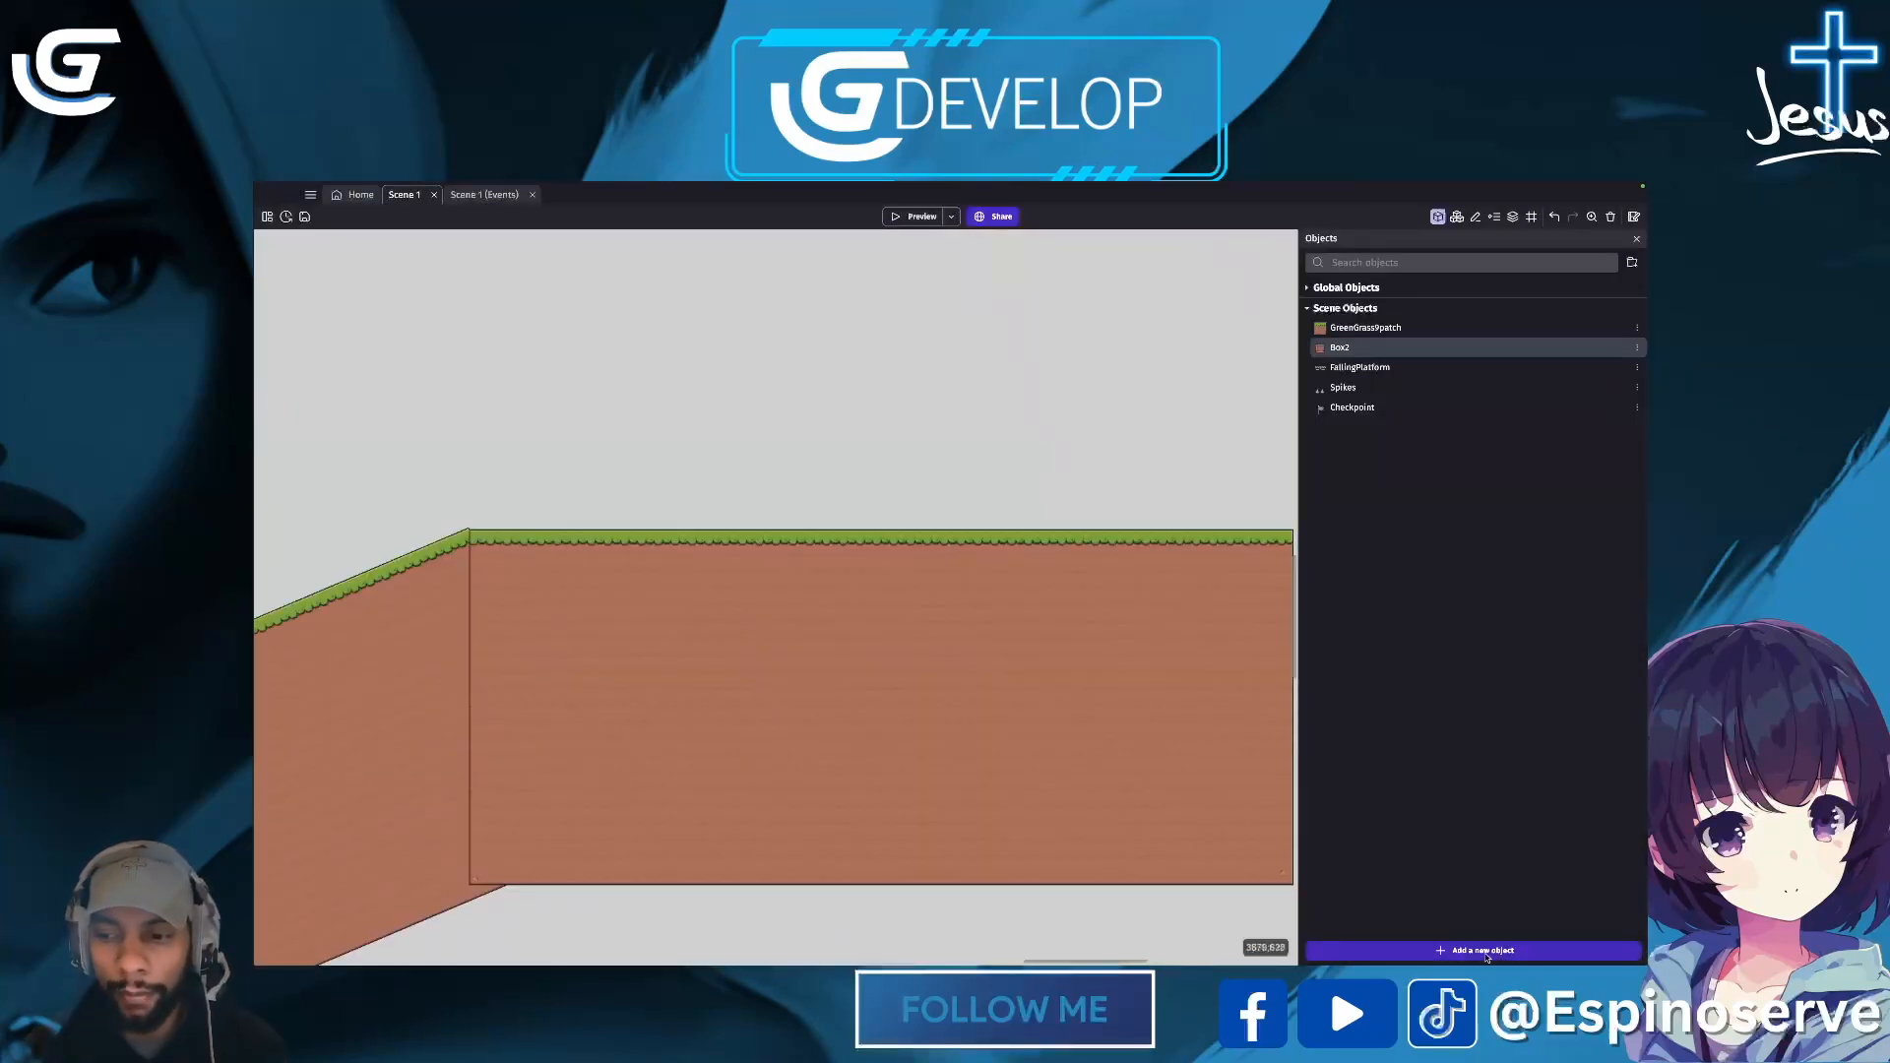
- Search the asset store for "tree" and add the red-topped pixel-art Tree asset to the scene objects
click(1626, 950)
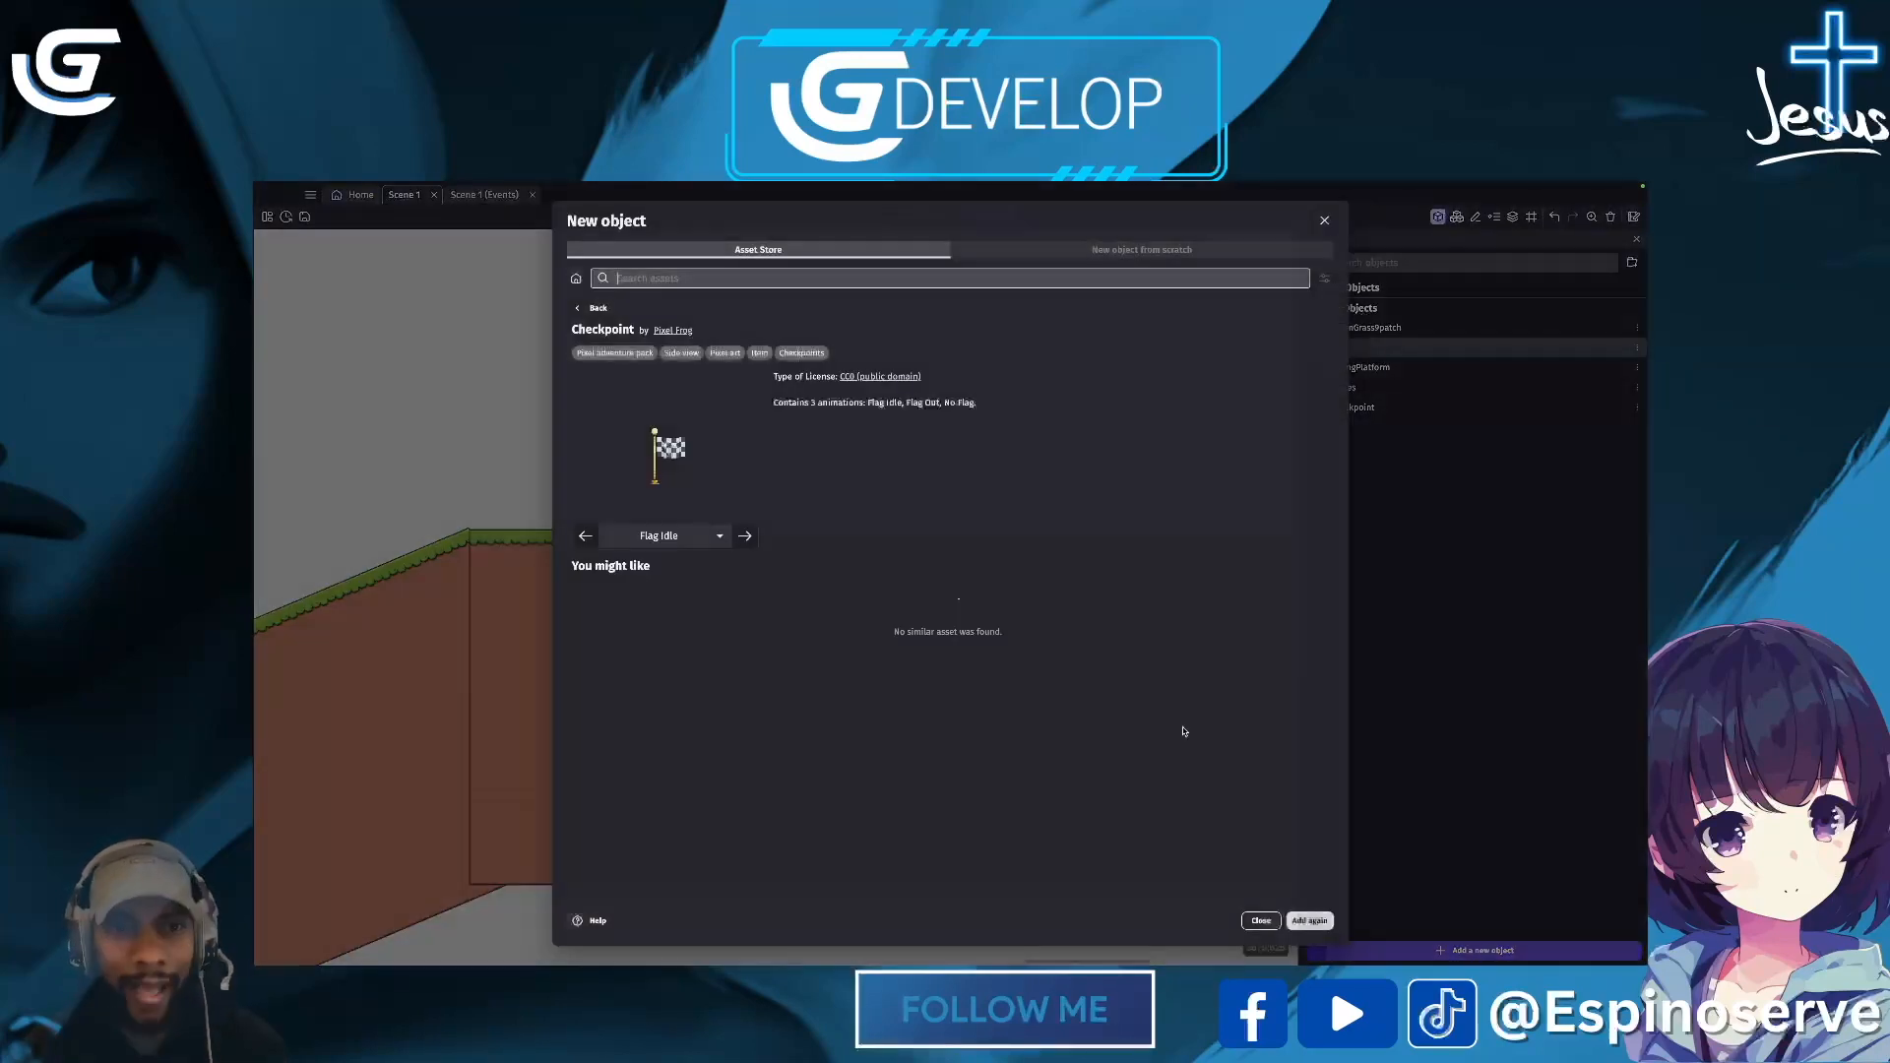
click(596, 308)
click(597, 309)
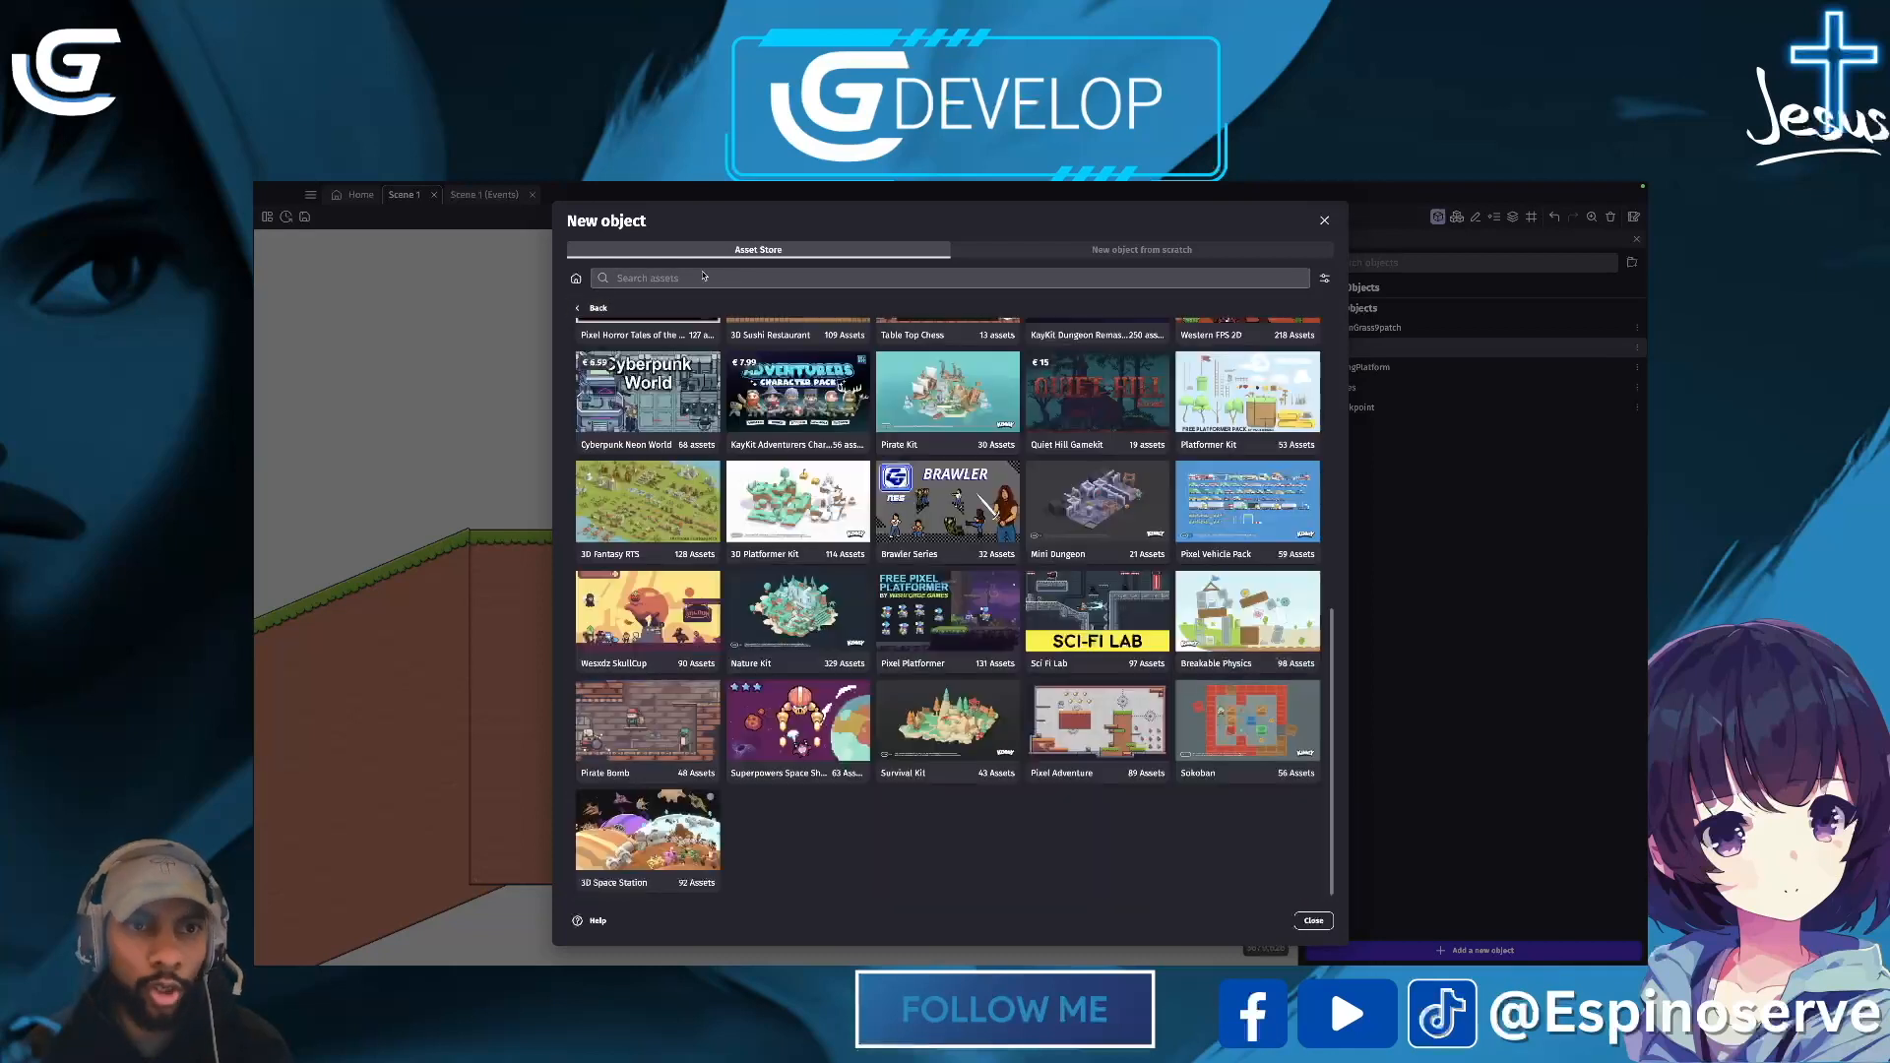
click(700, 276)
text(tree)
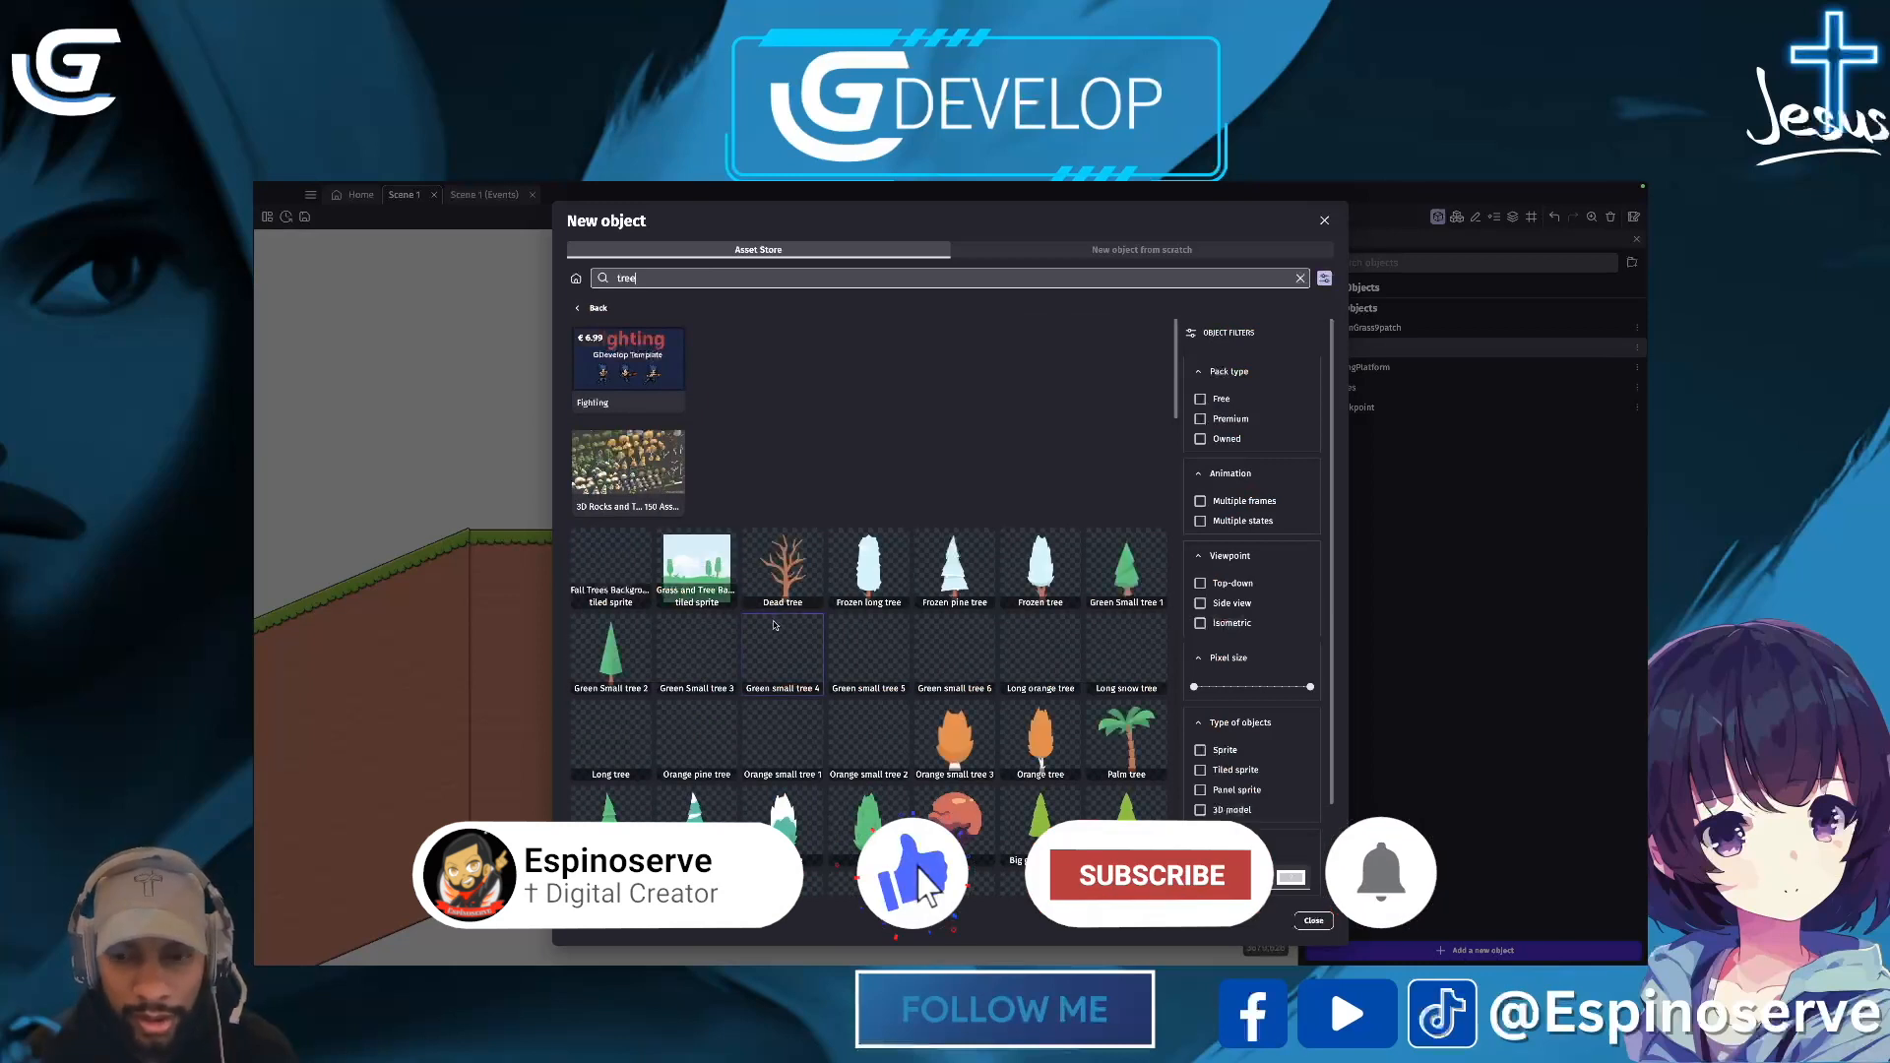
scroll(837, 640, down, 3)
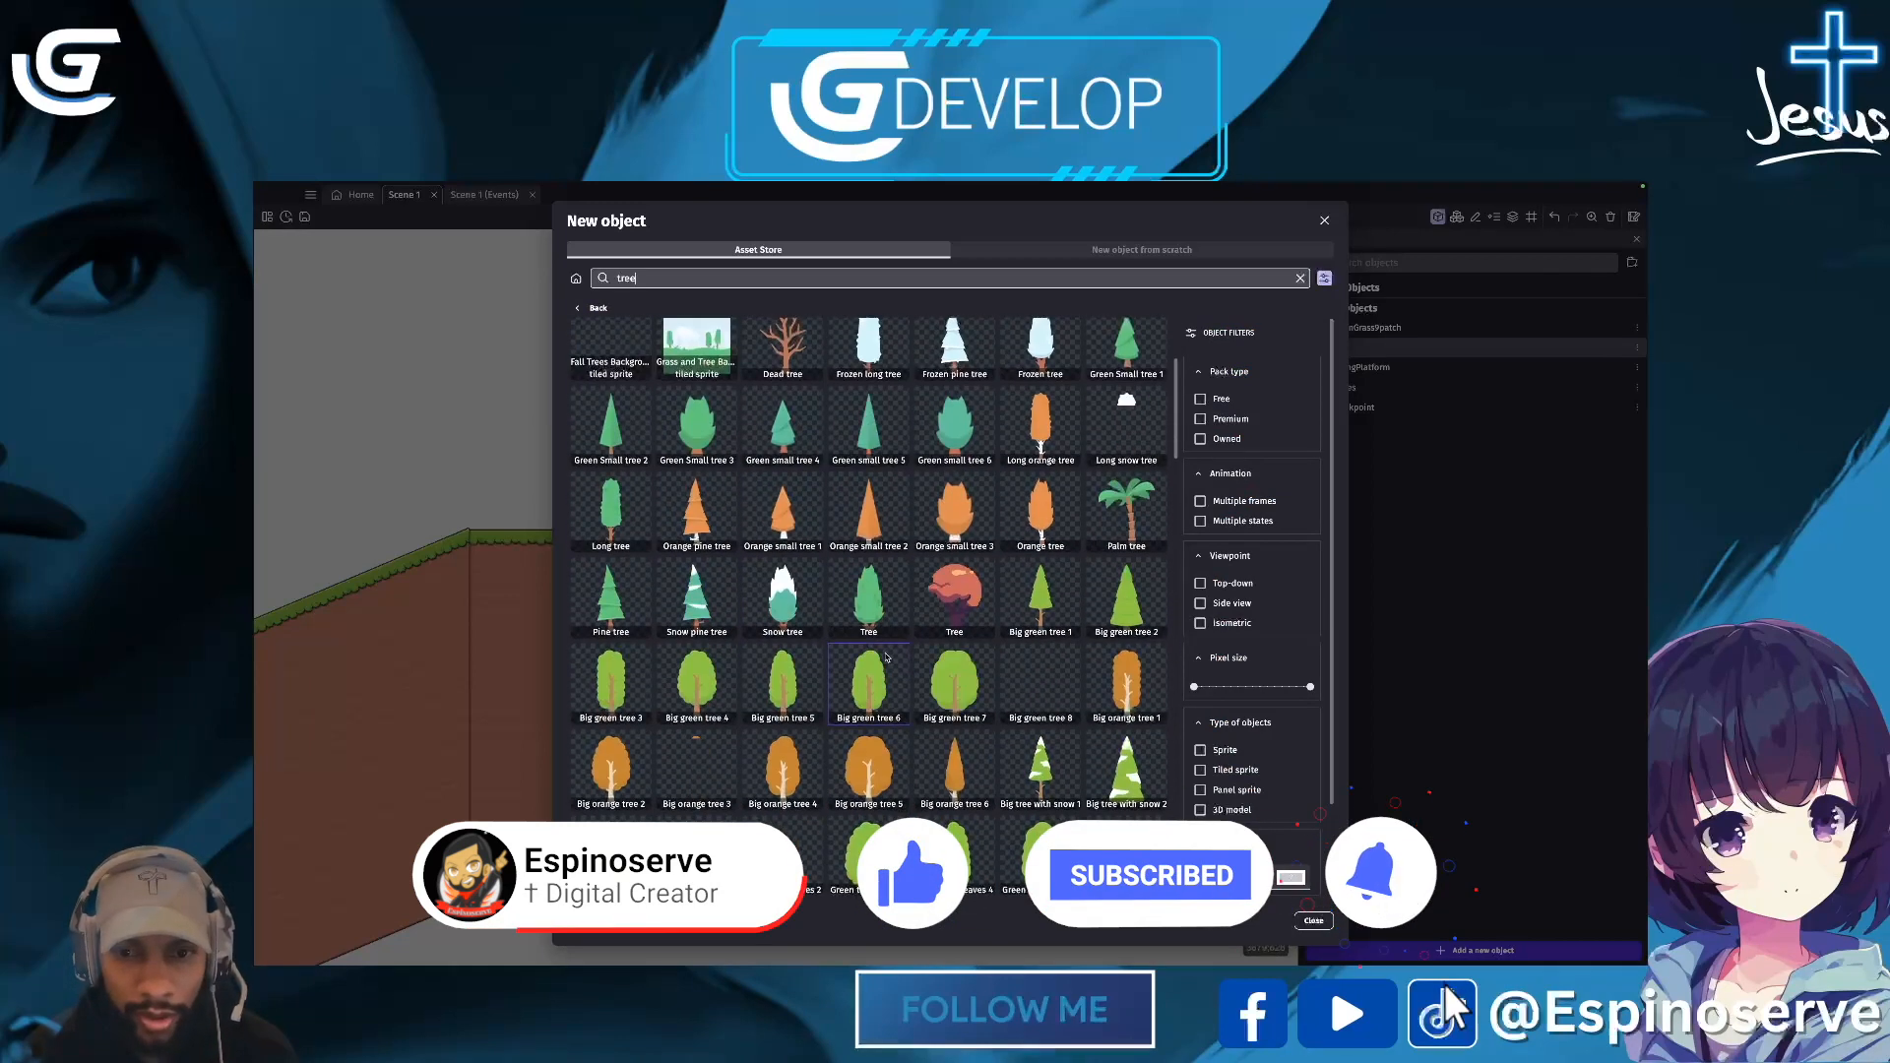
click(953, 605)
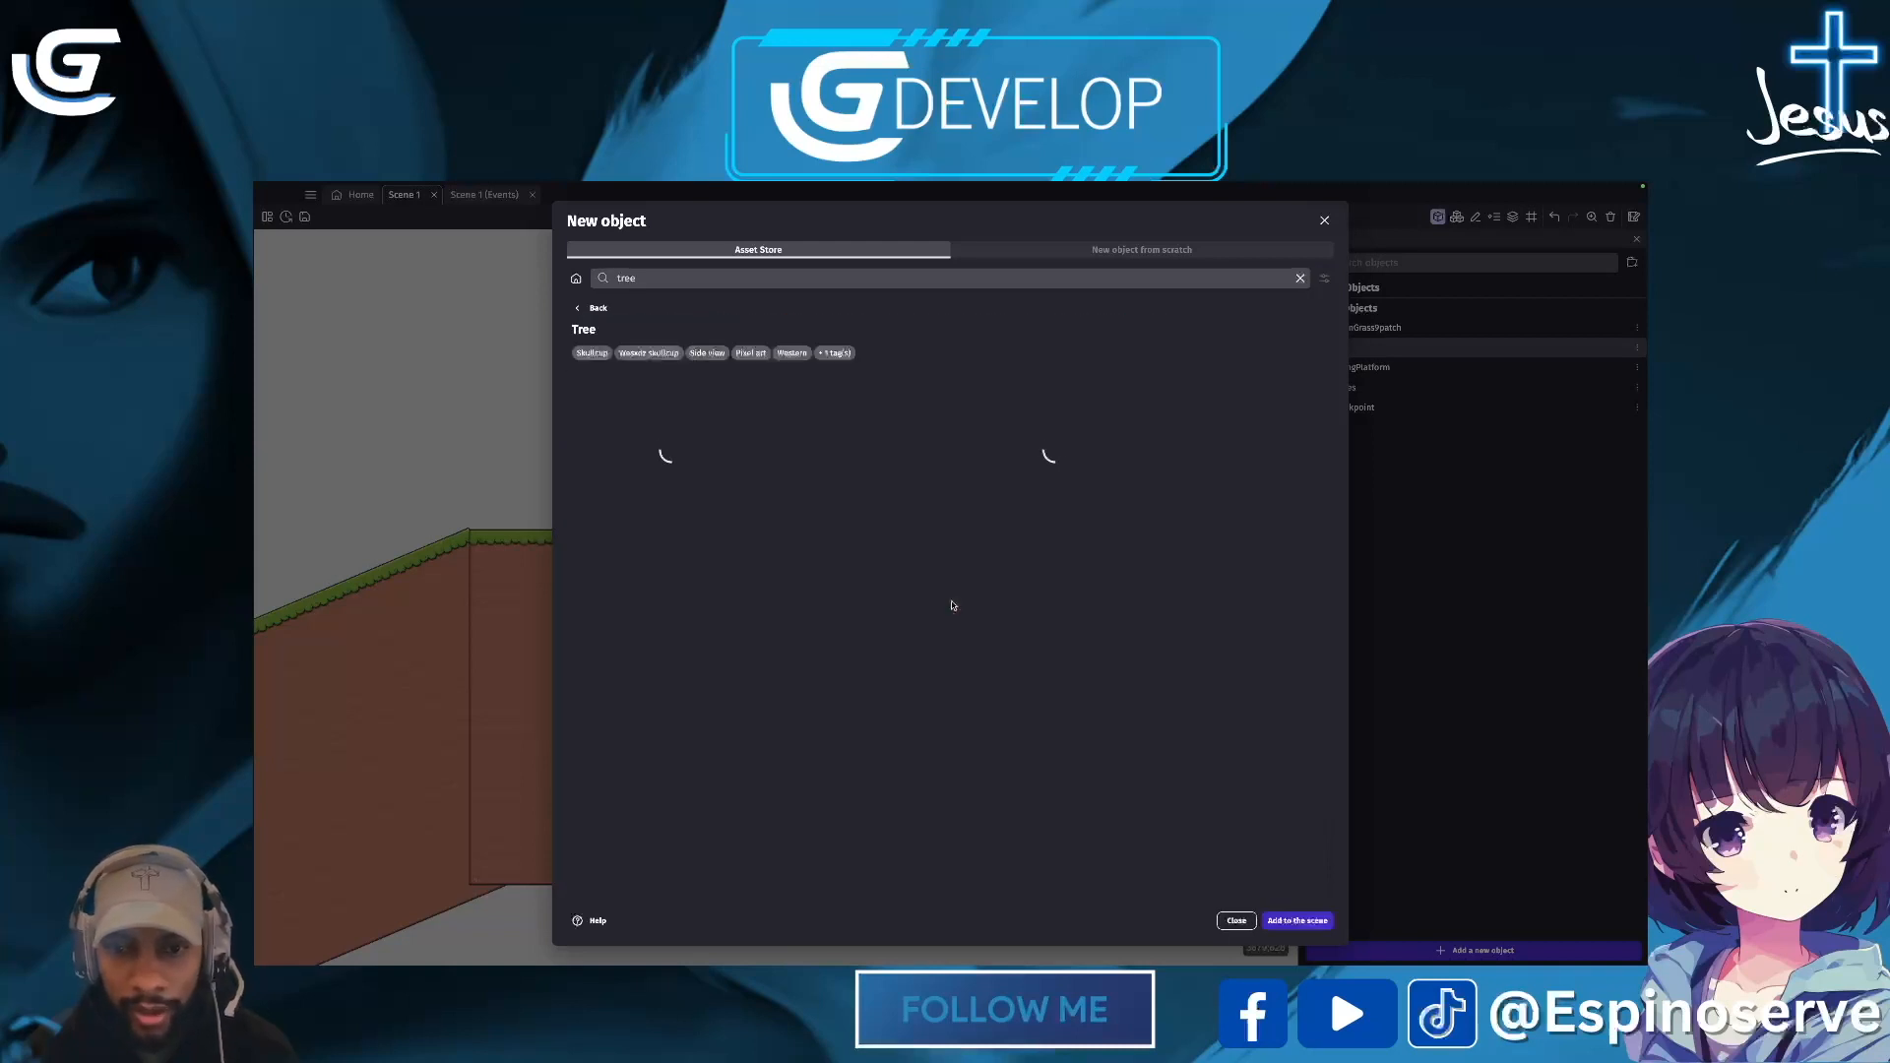
click(1294, 923)
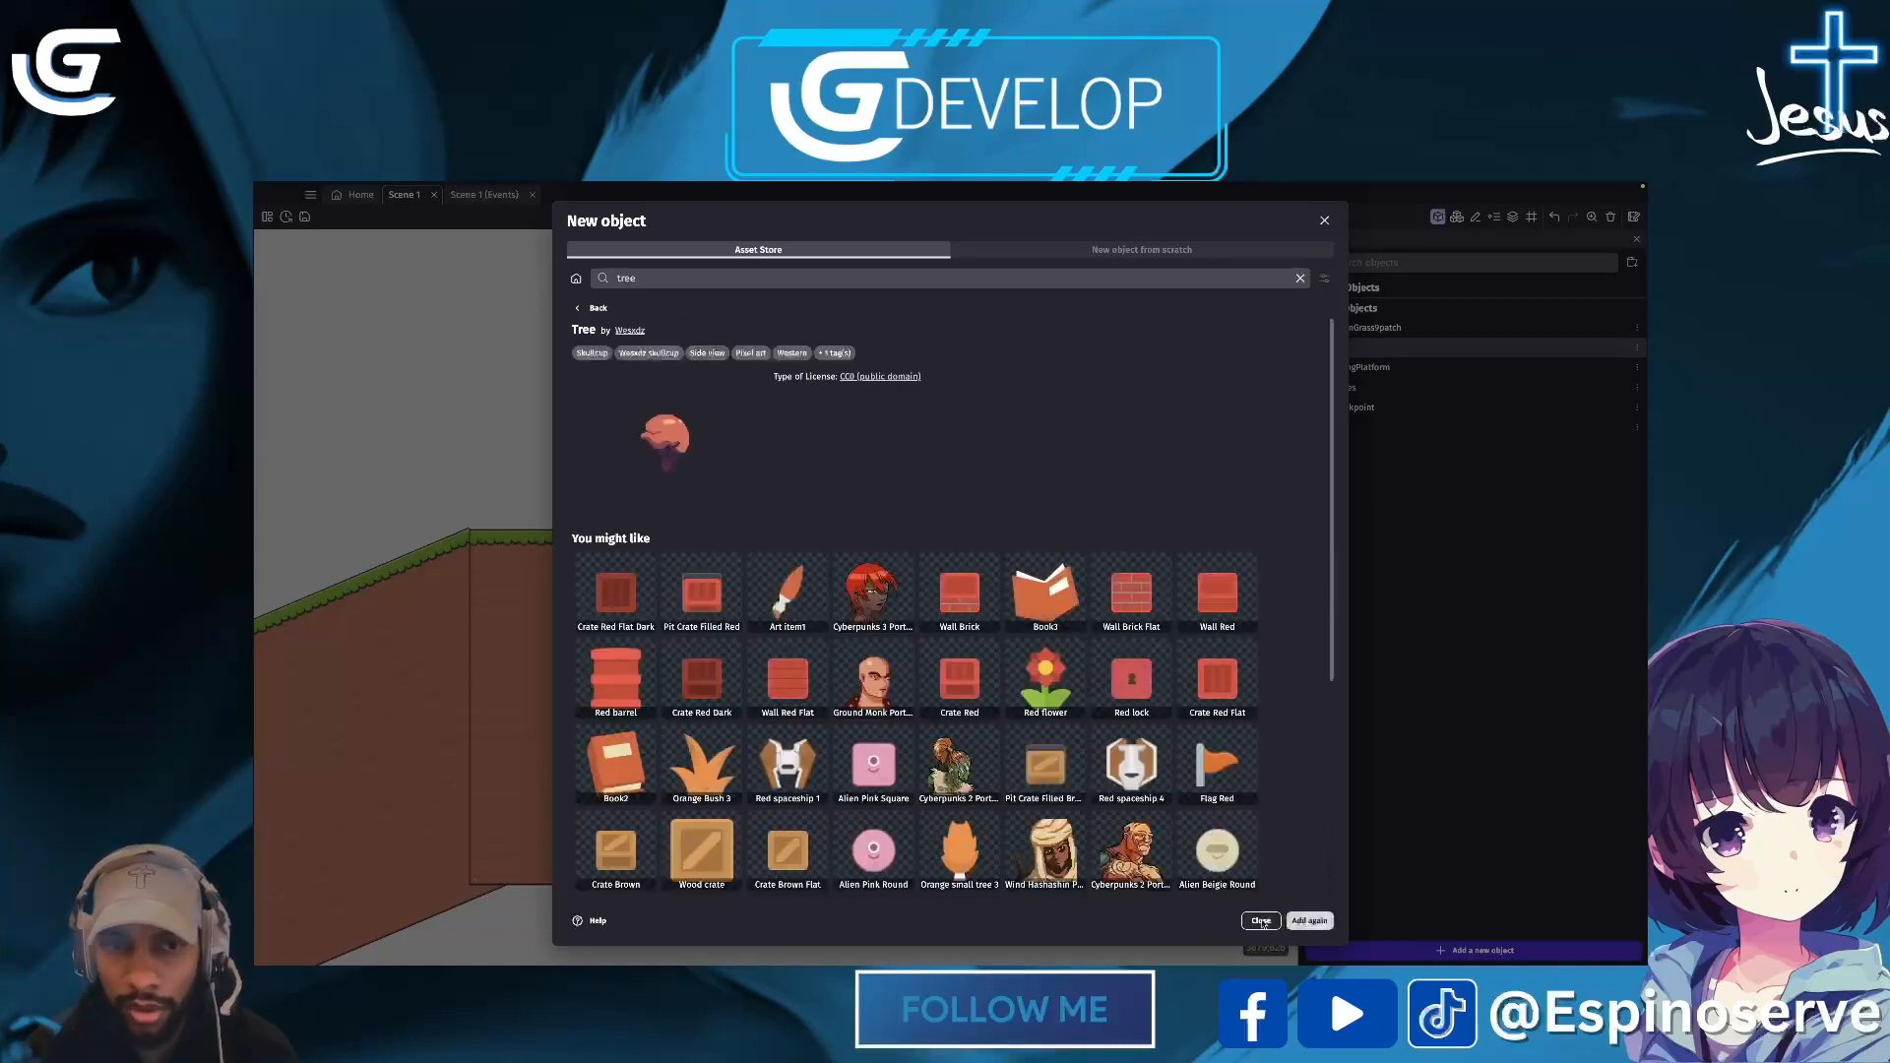
- Search the asset store for "sun", open the pale Sun asset, and add the related Full moon asset to the scene objects
click(657, 281)
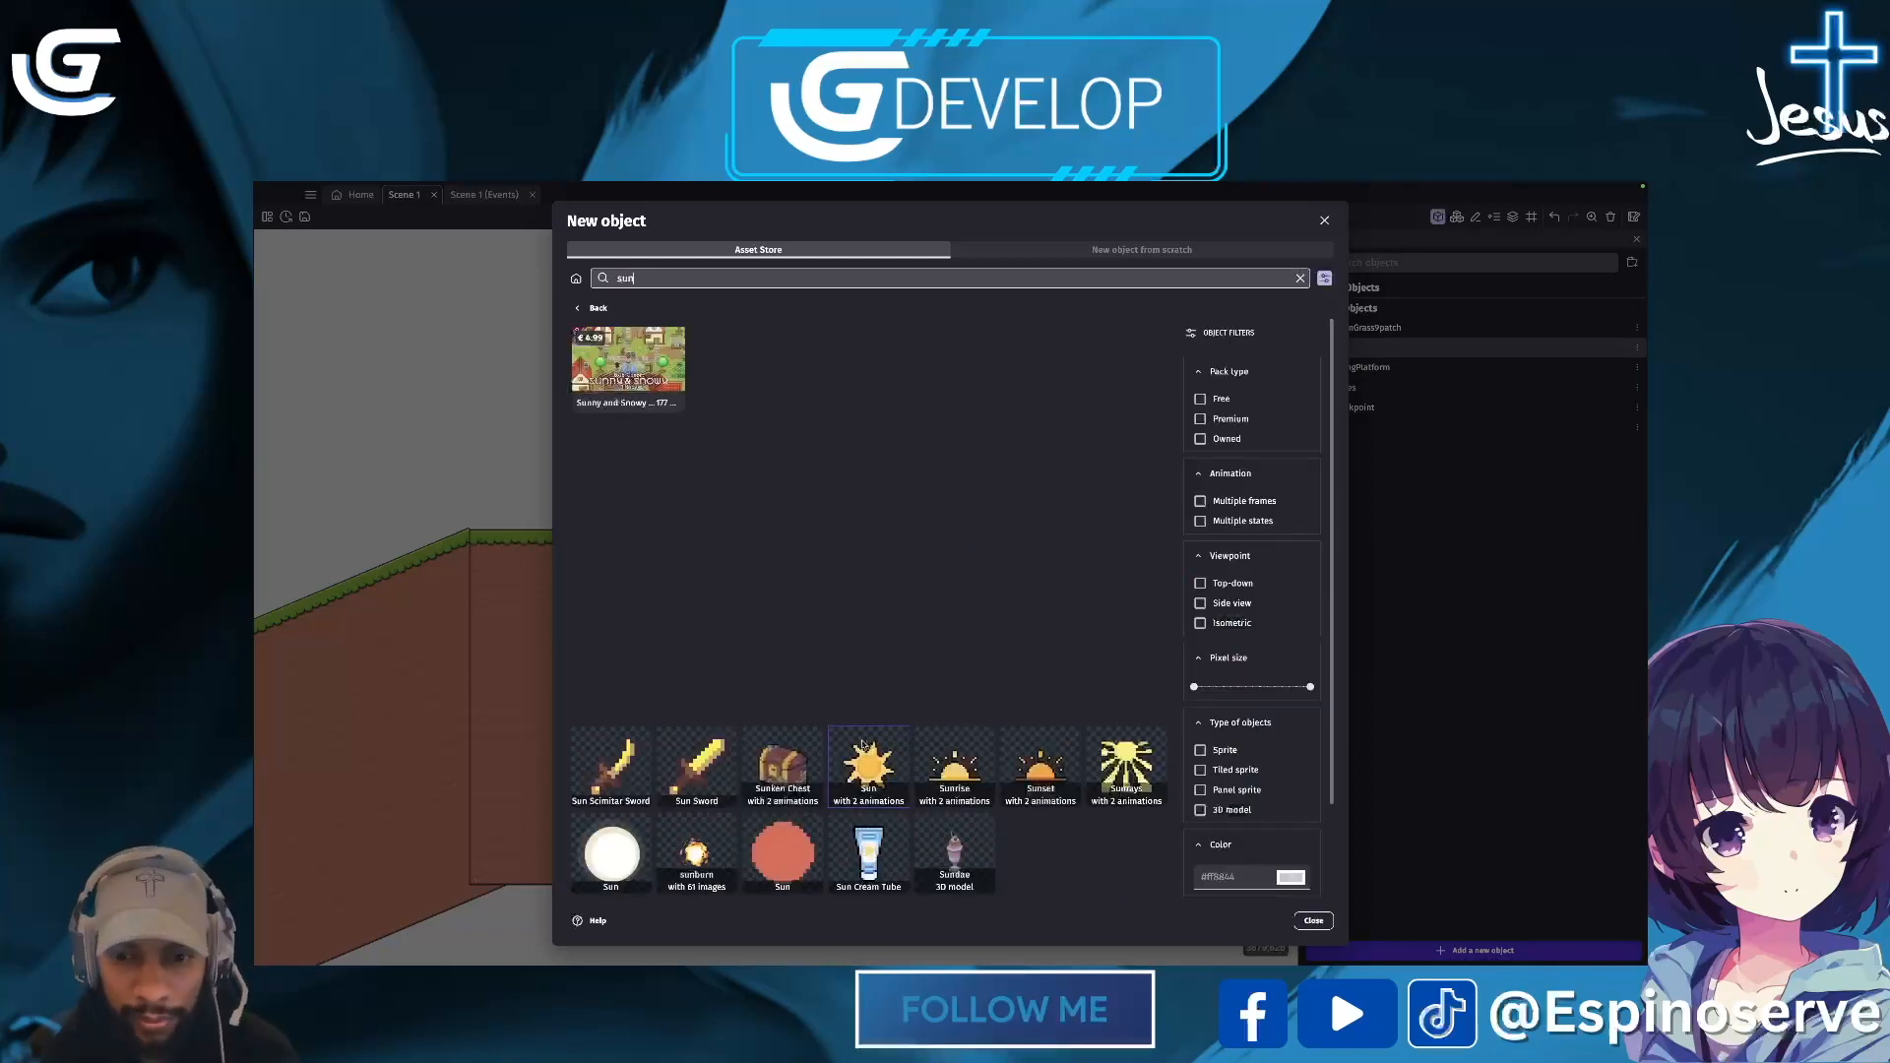
click(613, 858)
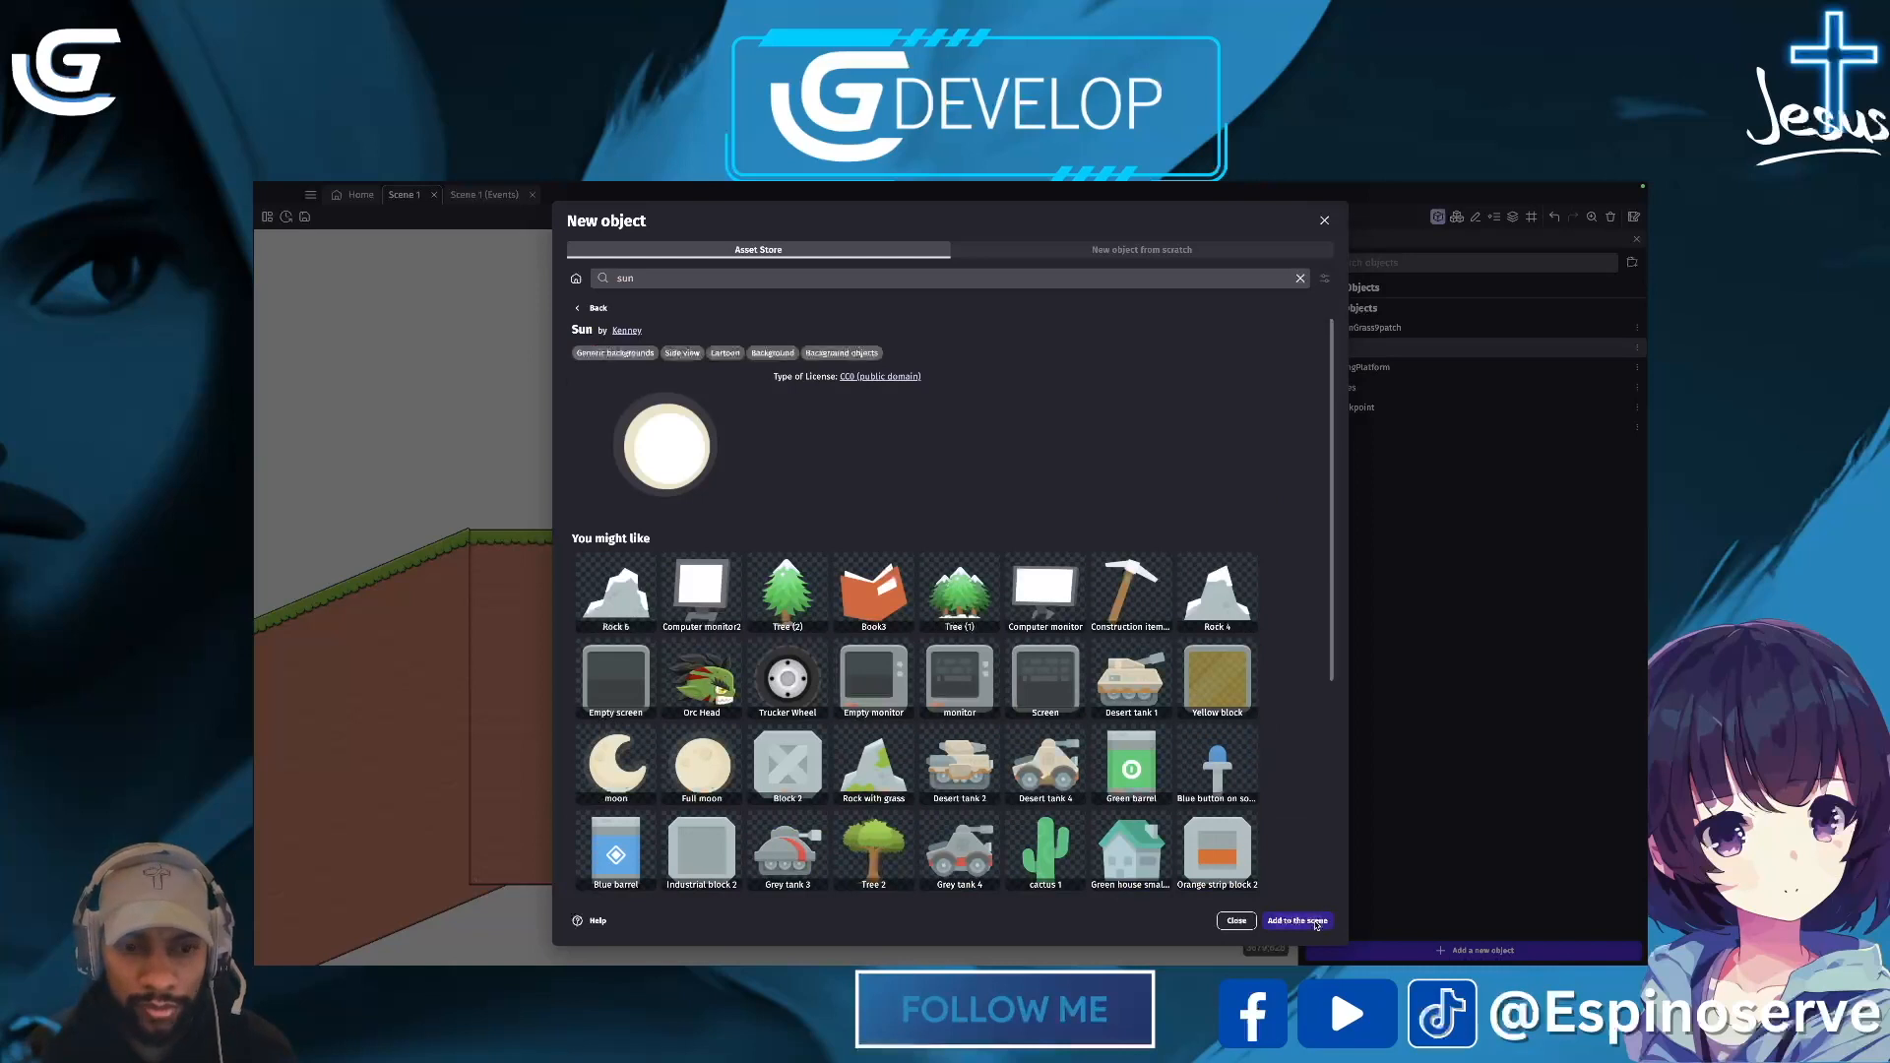
click(702, 766)
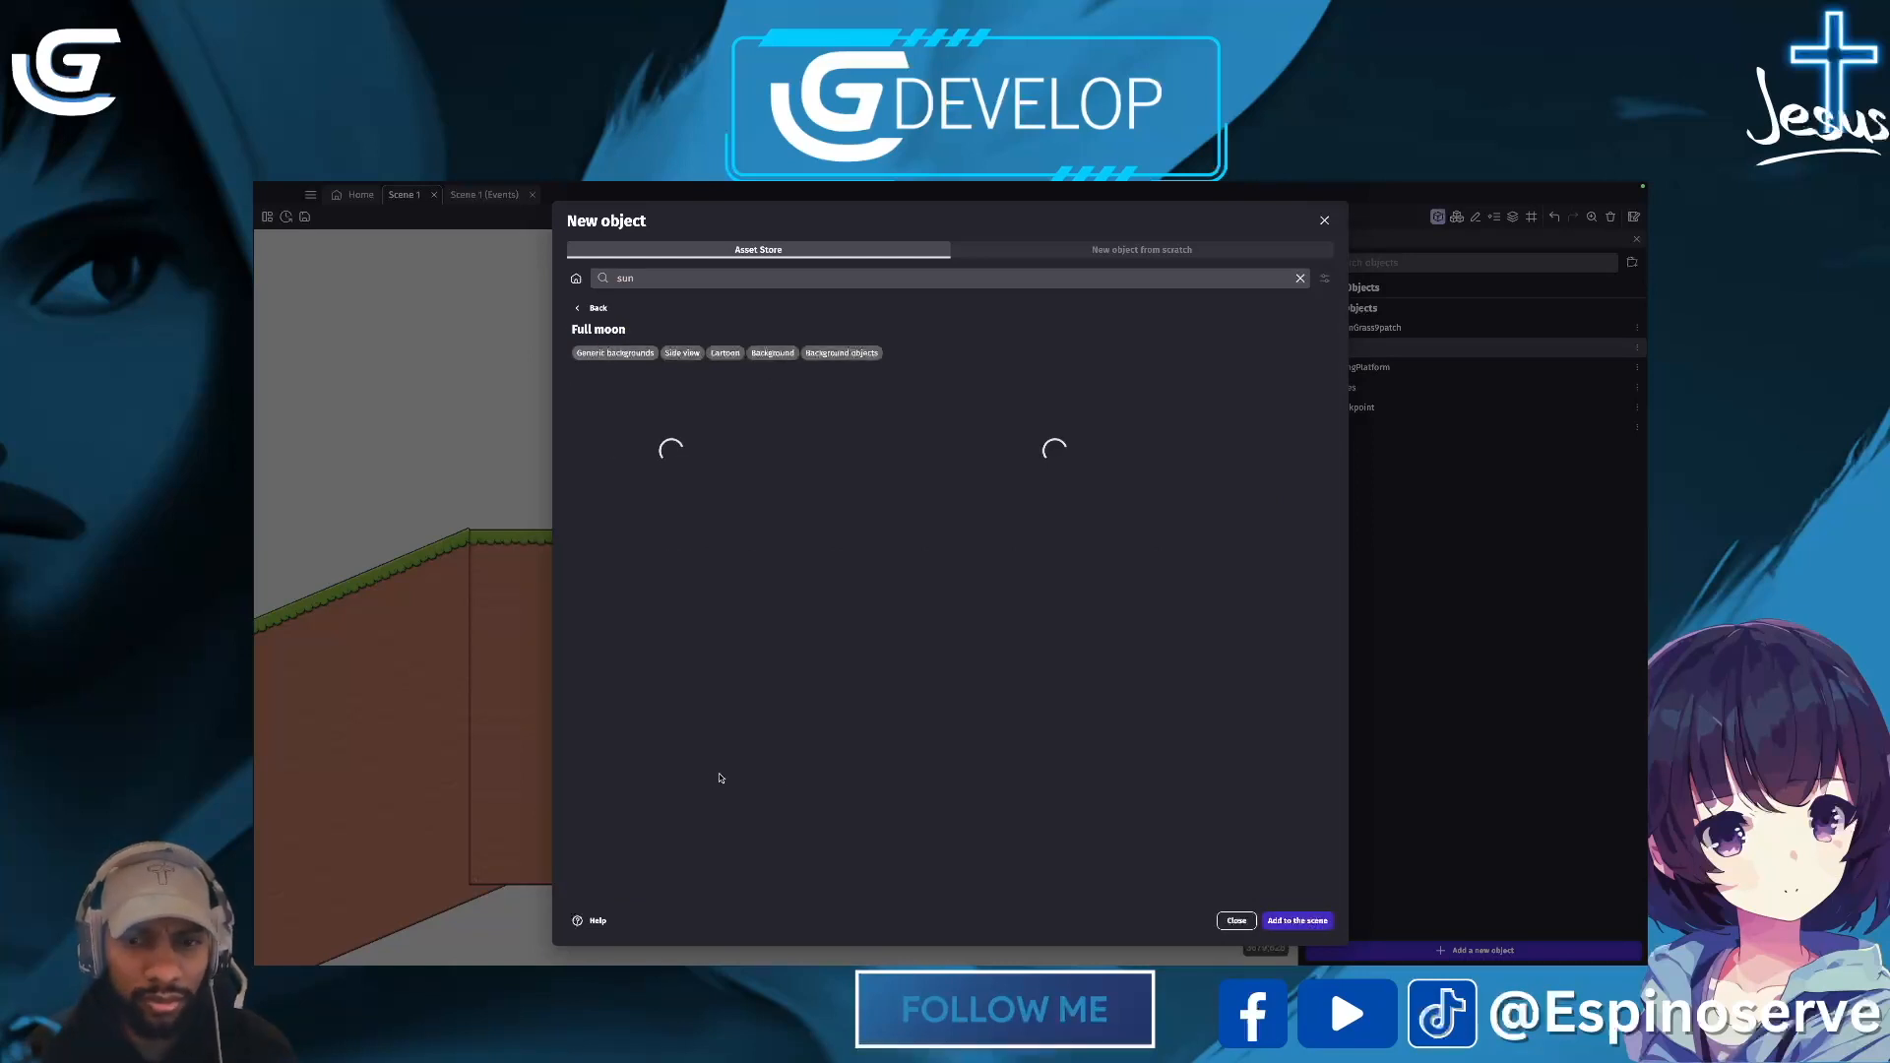
click(1299, 922)
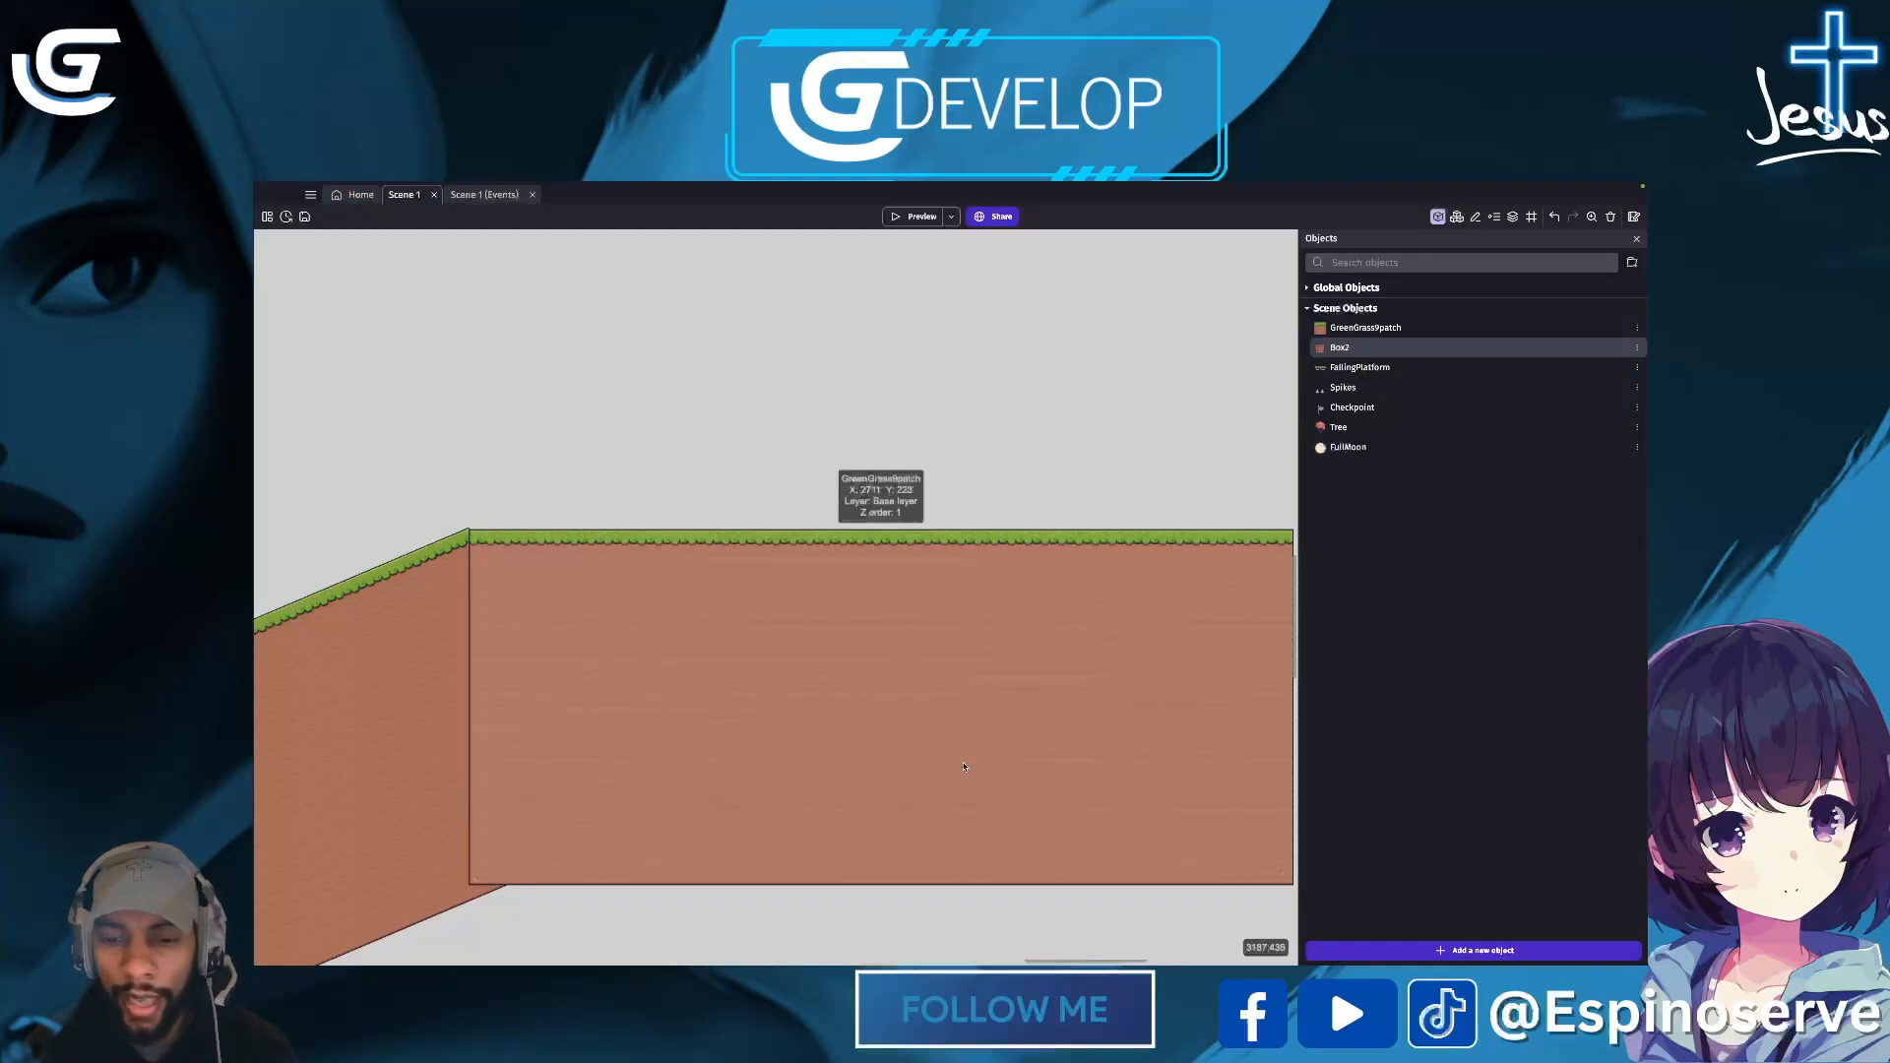
- Place a large Tree on the raised grass plateau with a FullMoon above it, and a Tree and Checkpoint flag in the pit
right_click(770, 644)
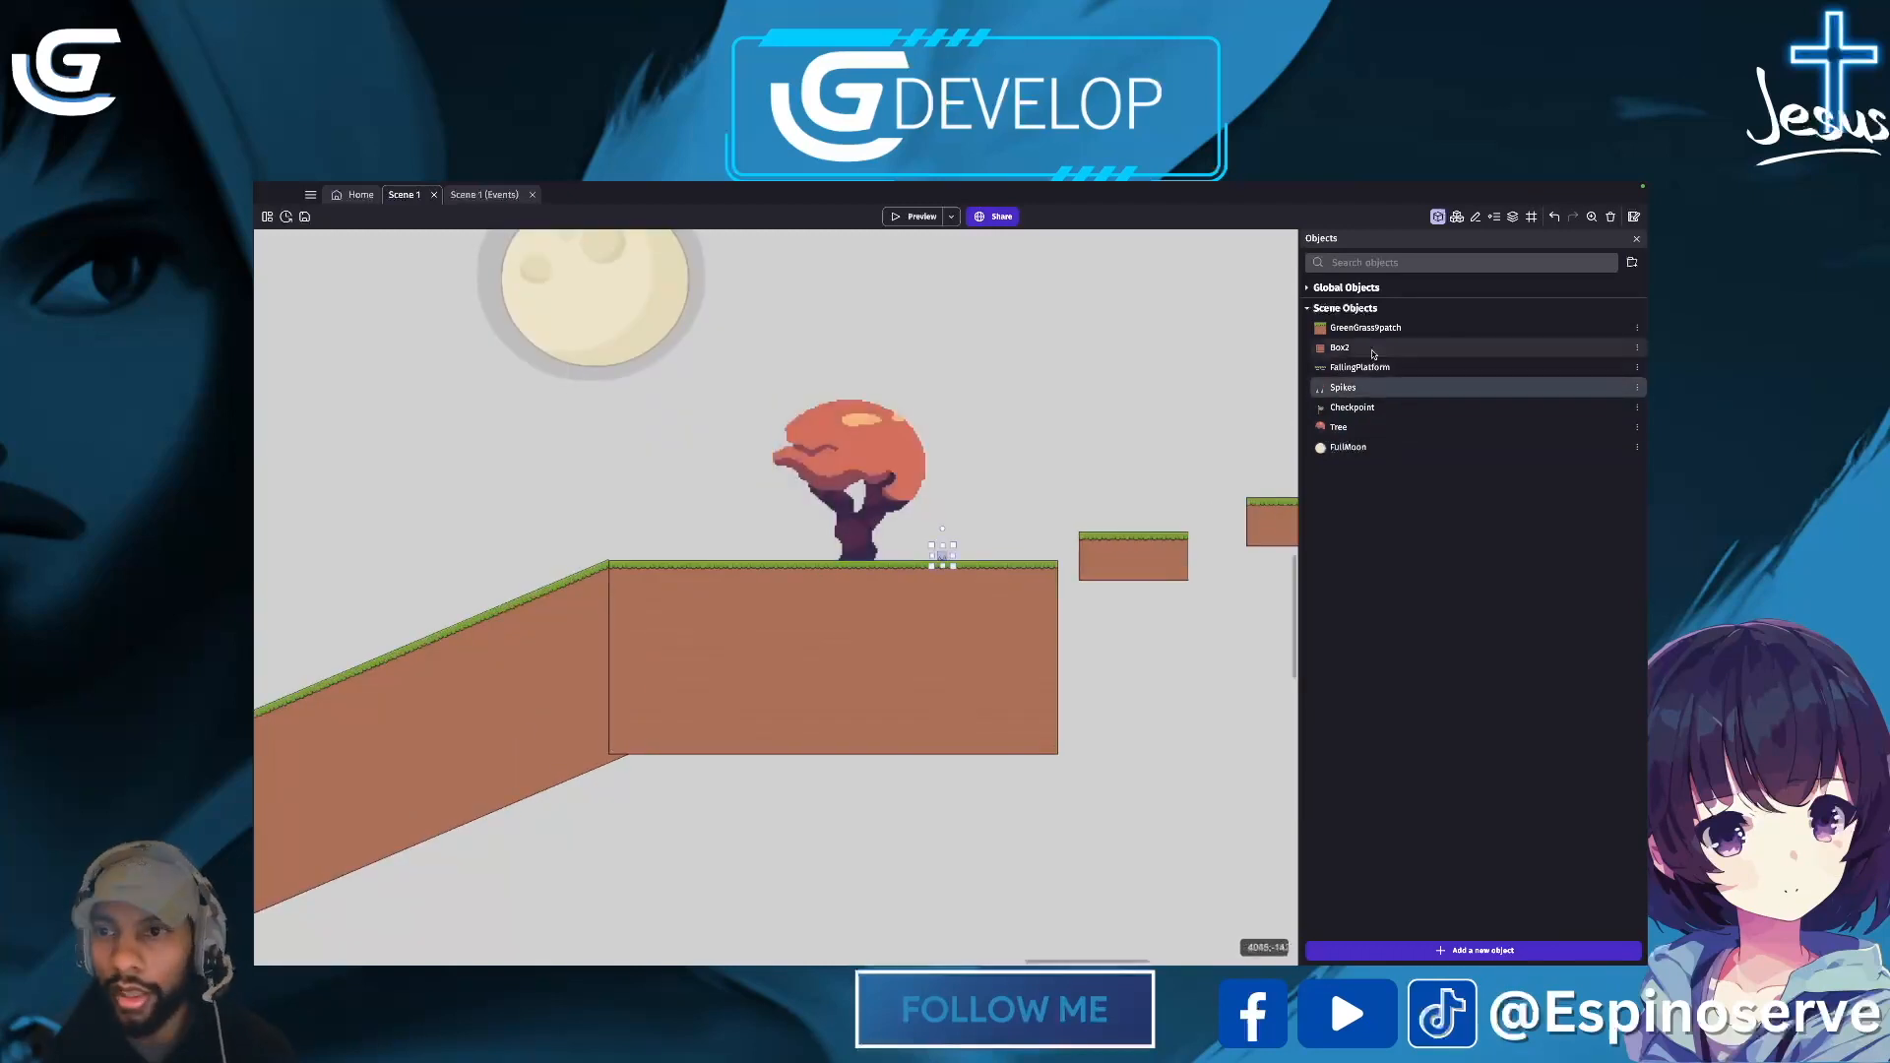
click(1053, 544)
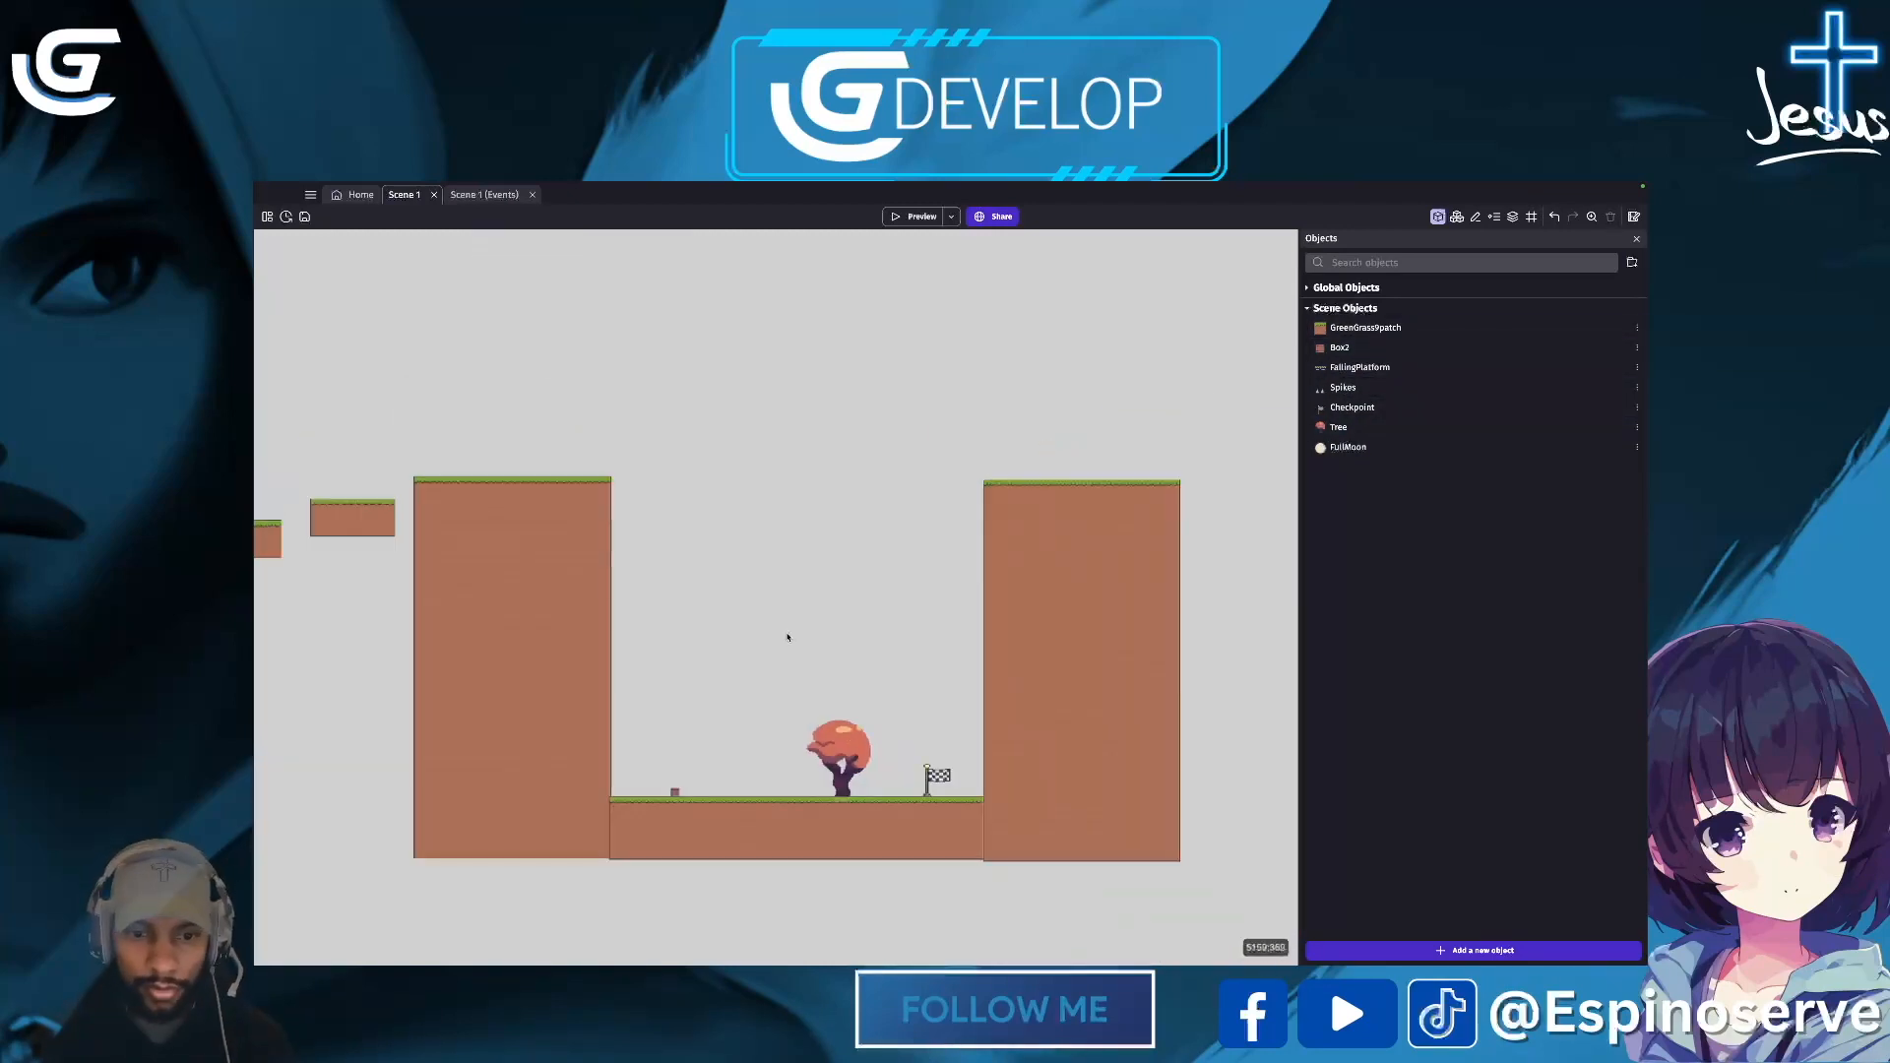
- Place an enlarged Tree on the flat grass before the uphill slope and put a Box2 crate beside it
scroll(787, 638, down, 5)
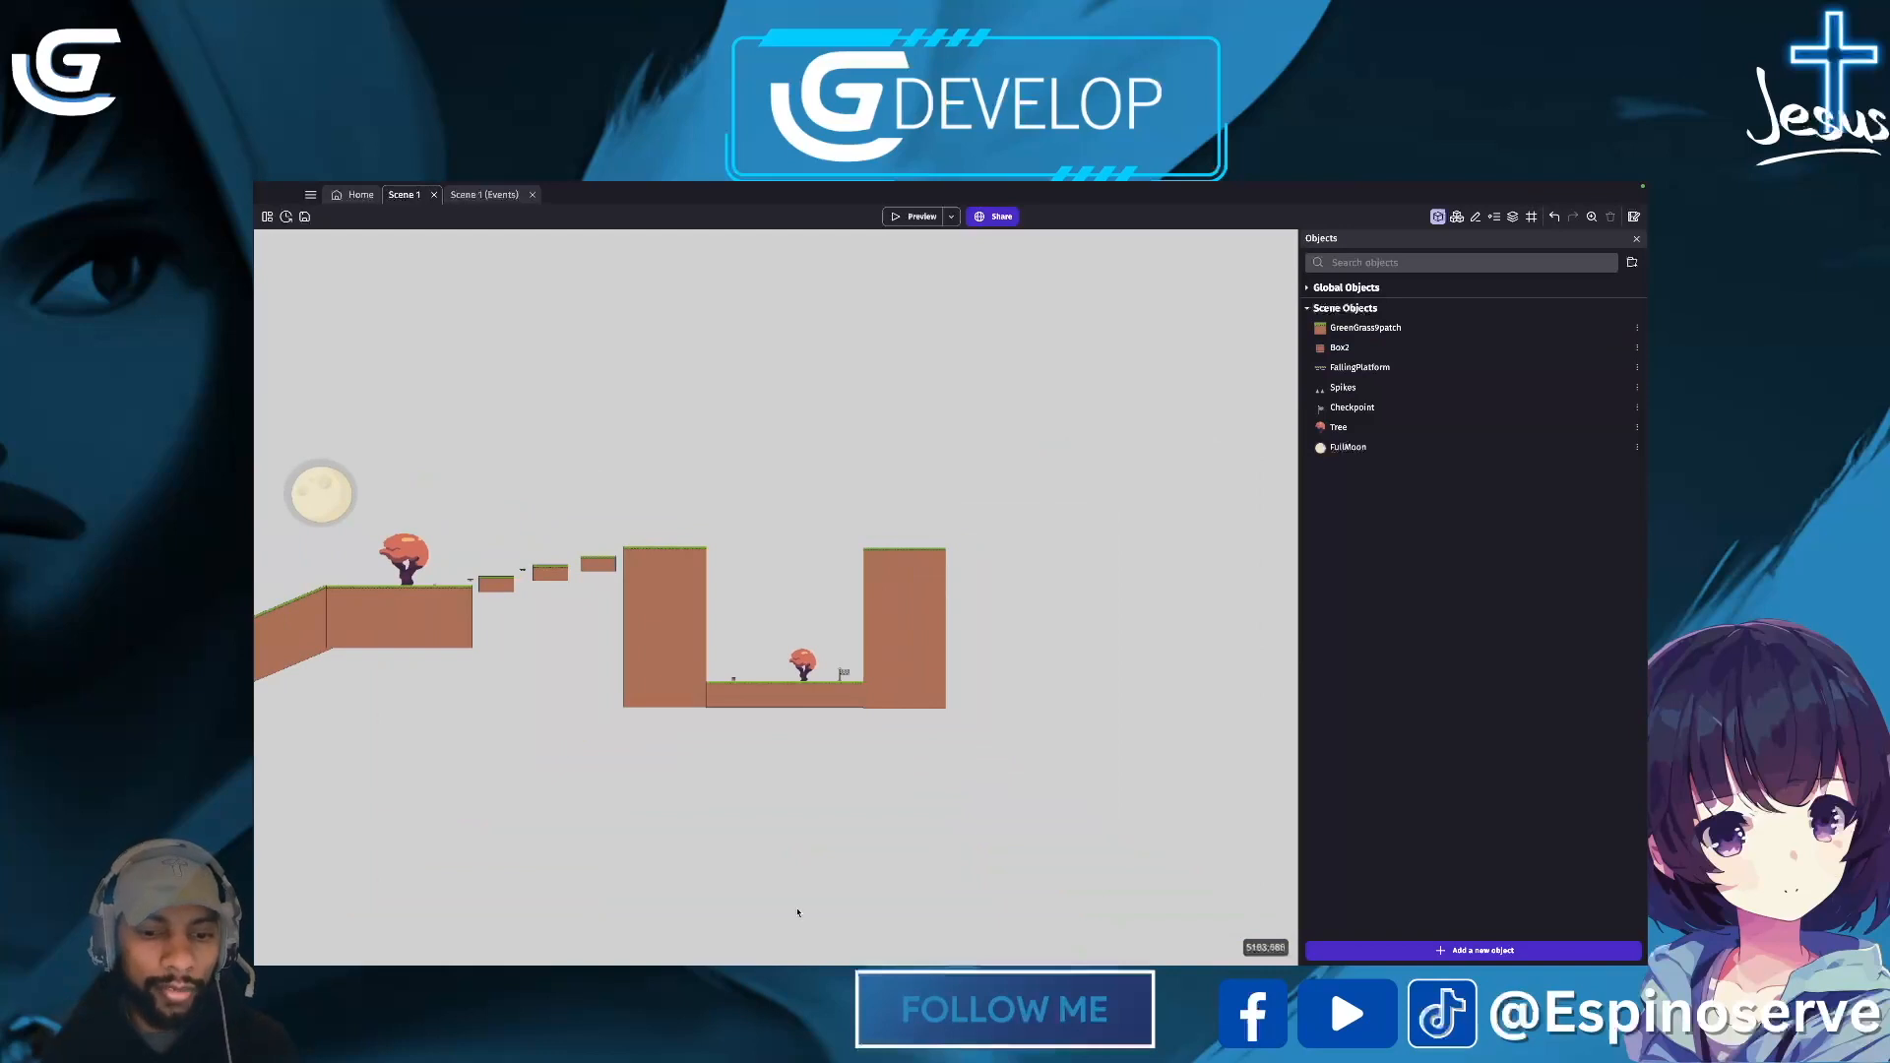
drag(1143, 962, 814, 930)
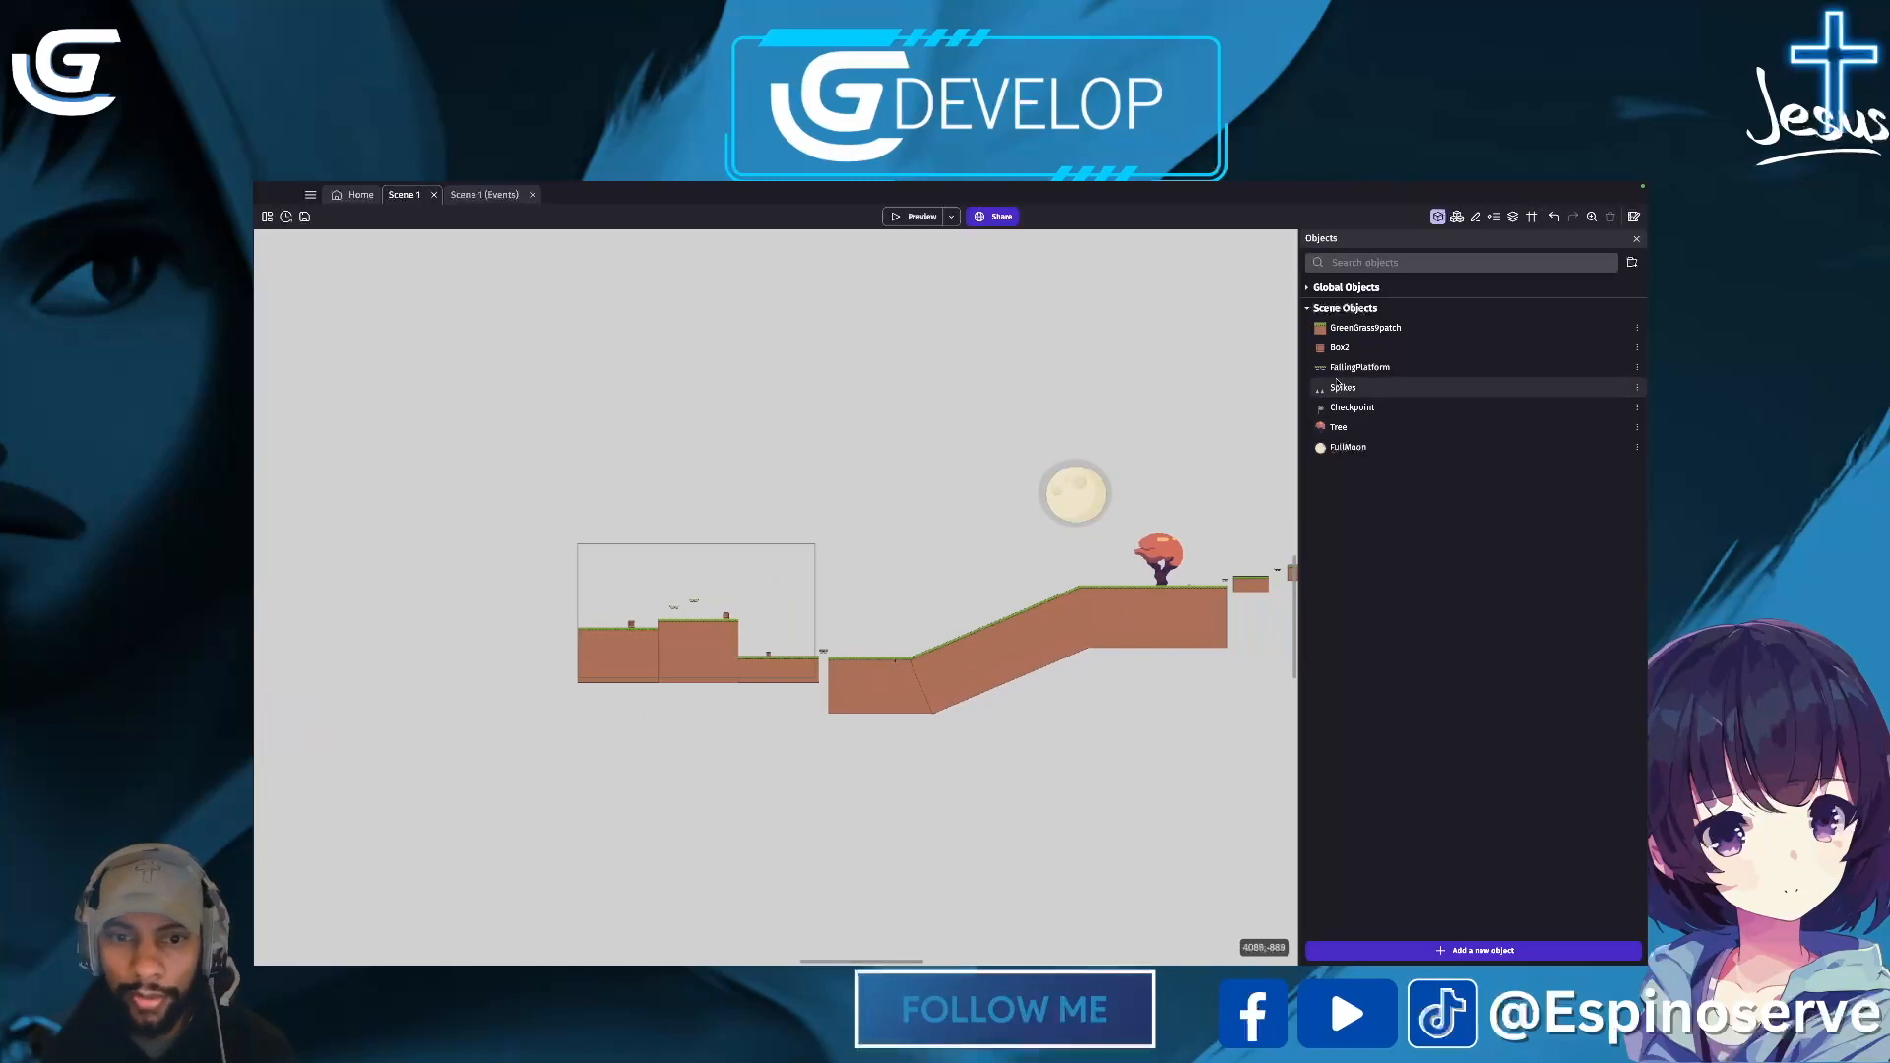
drag(1337, 428, 853, 642)
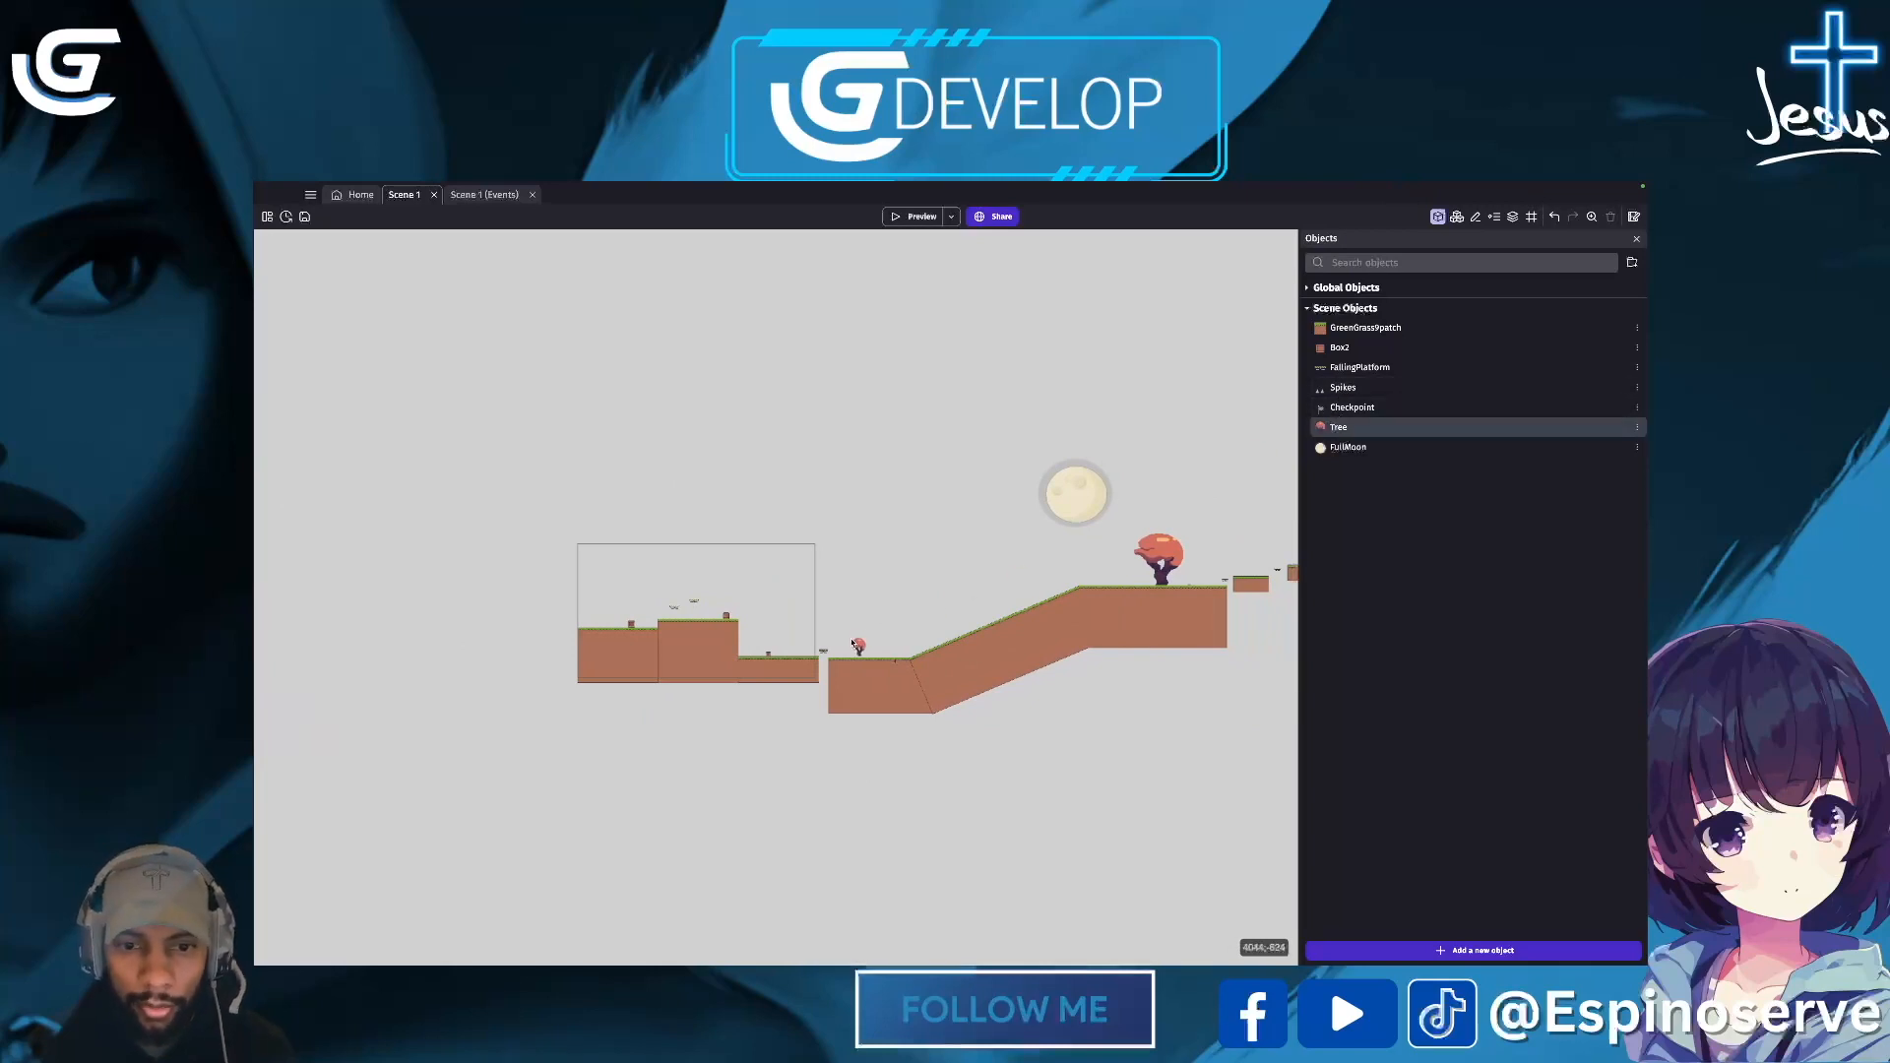
click(866, 650)
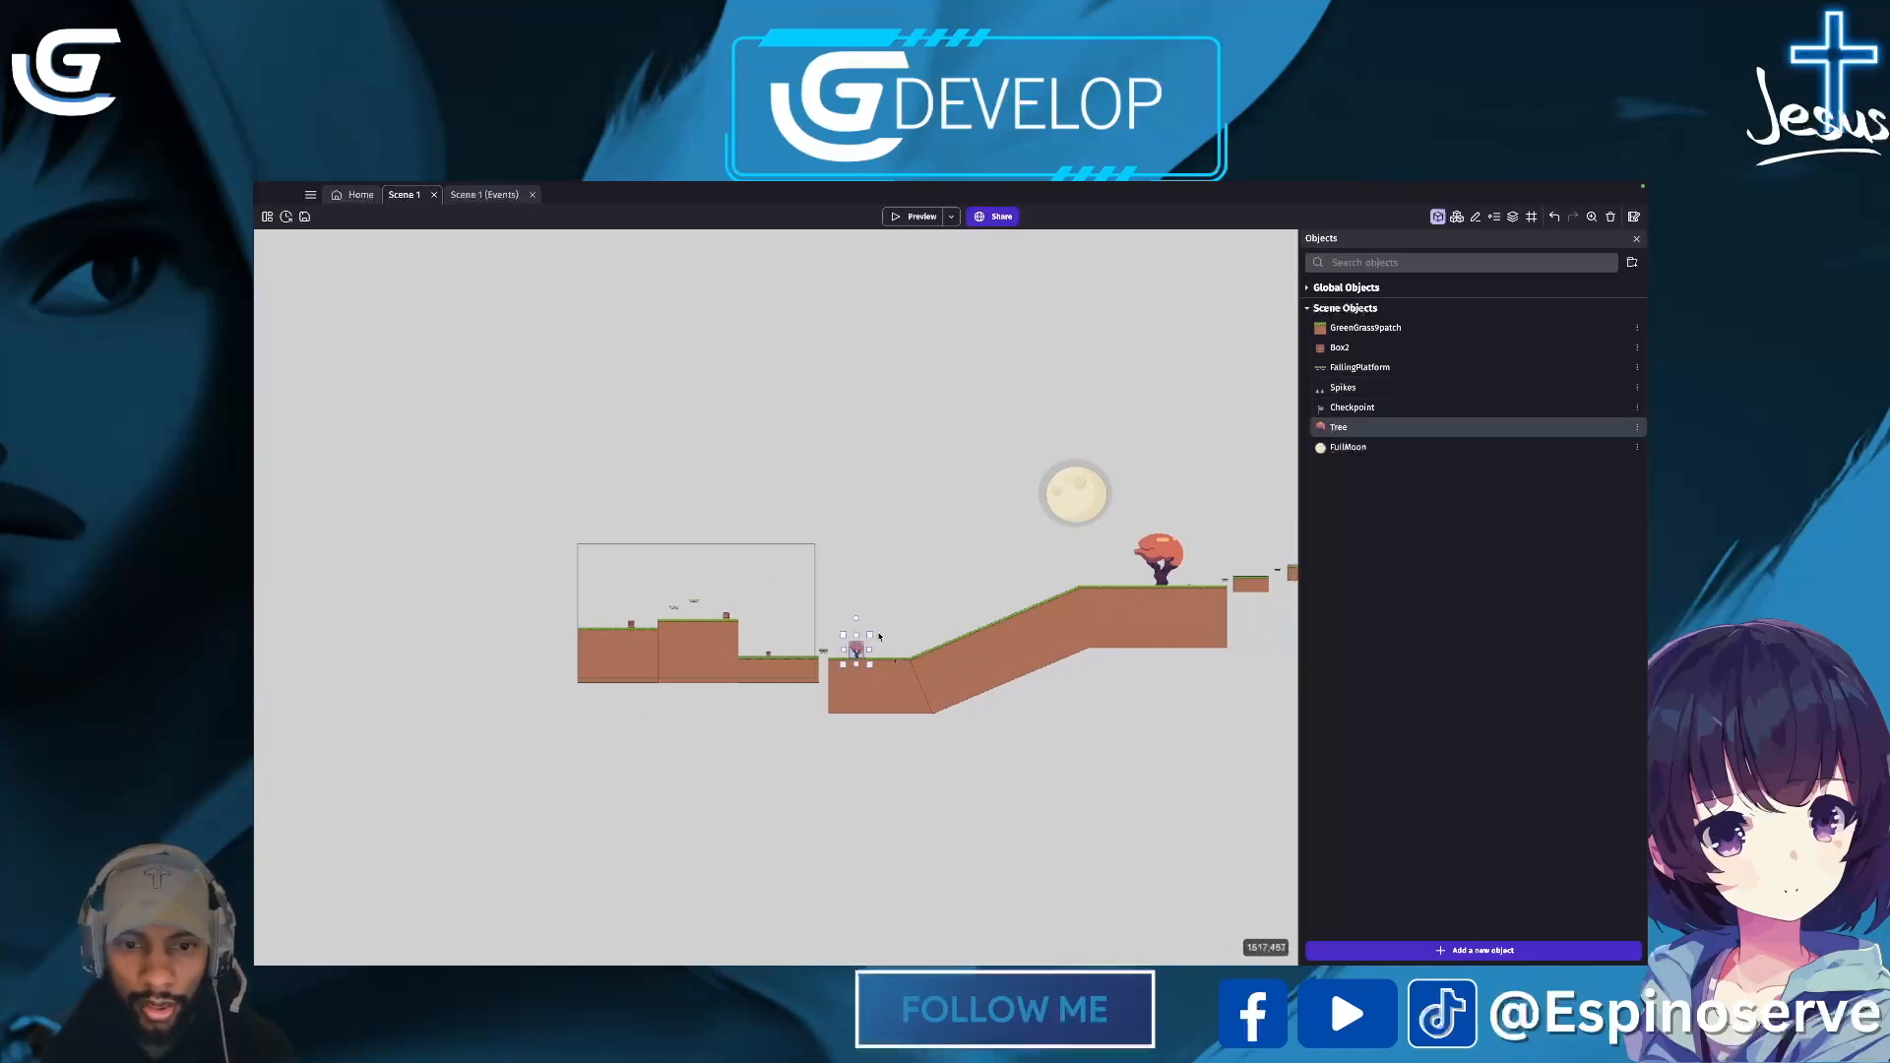
drag(870, 634, 902, 607)
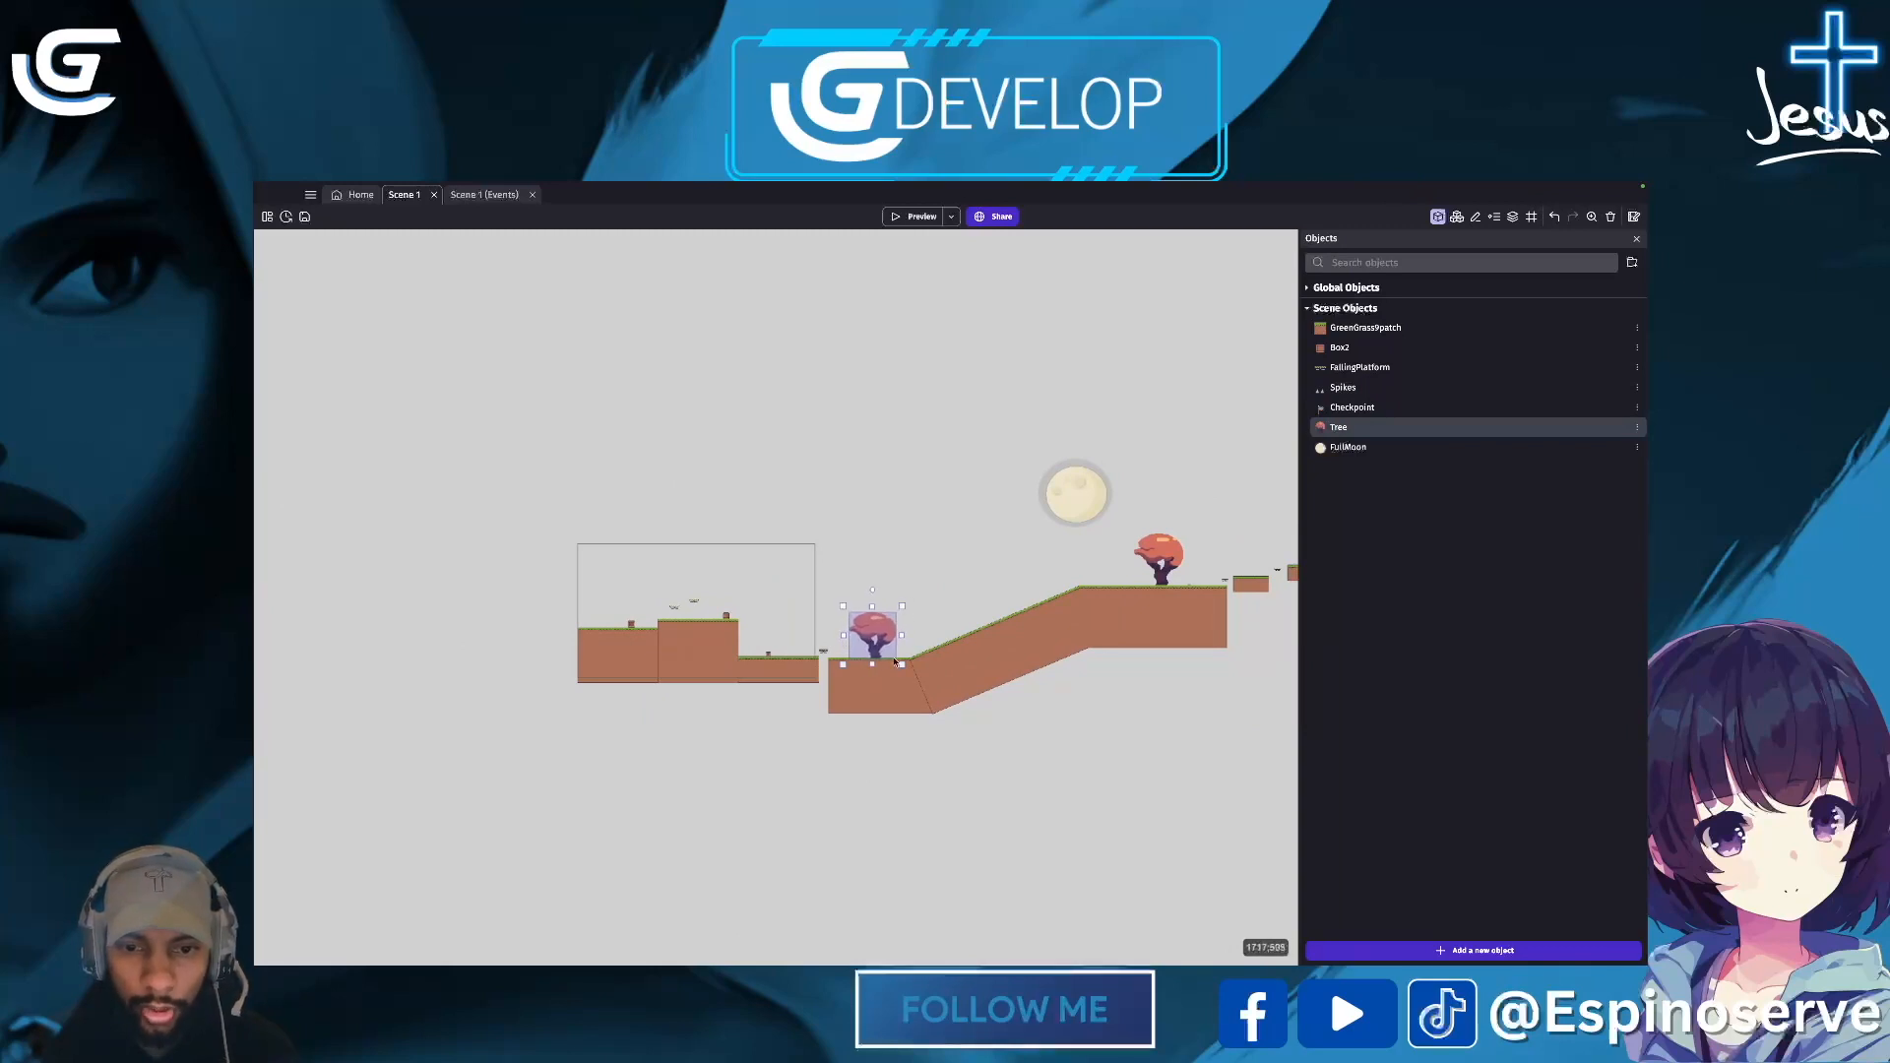
click(895, 662)
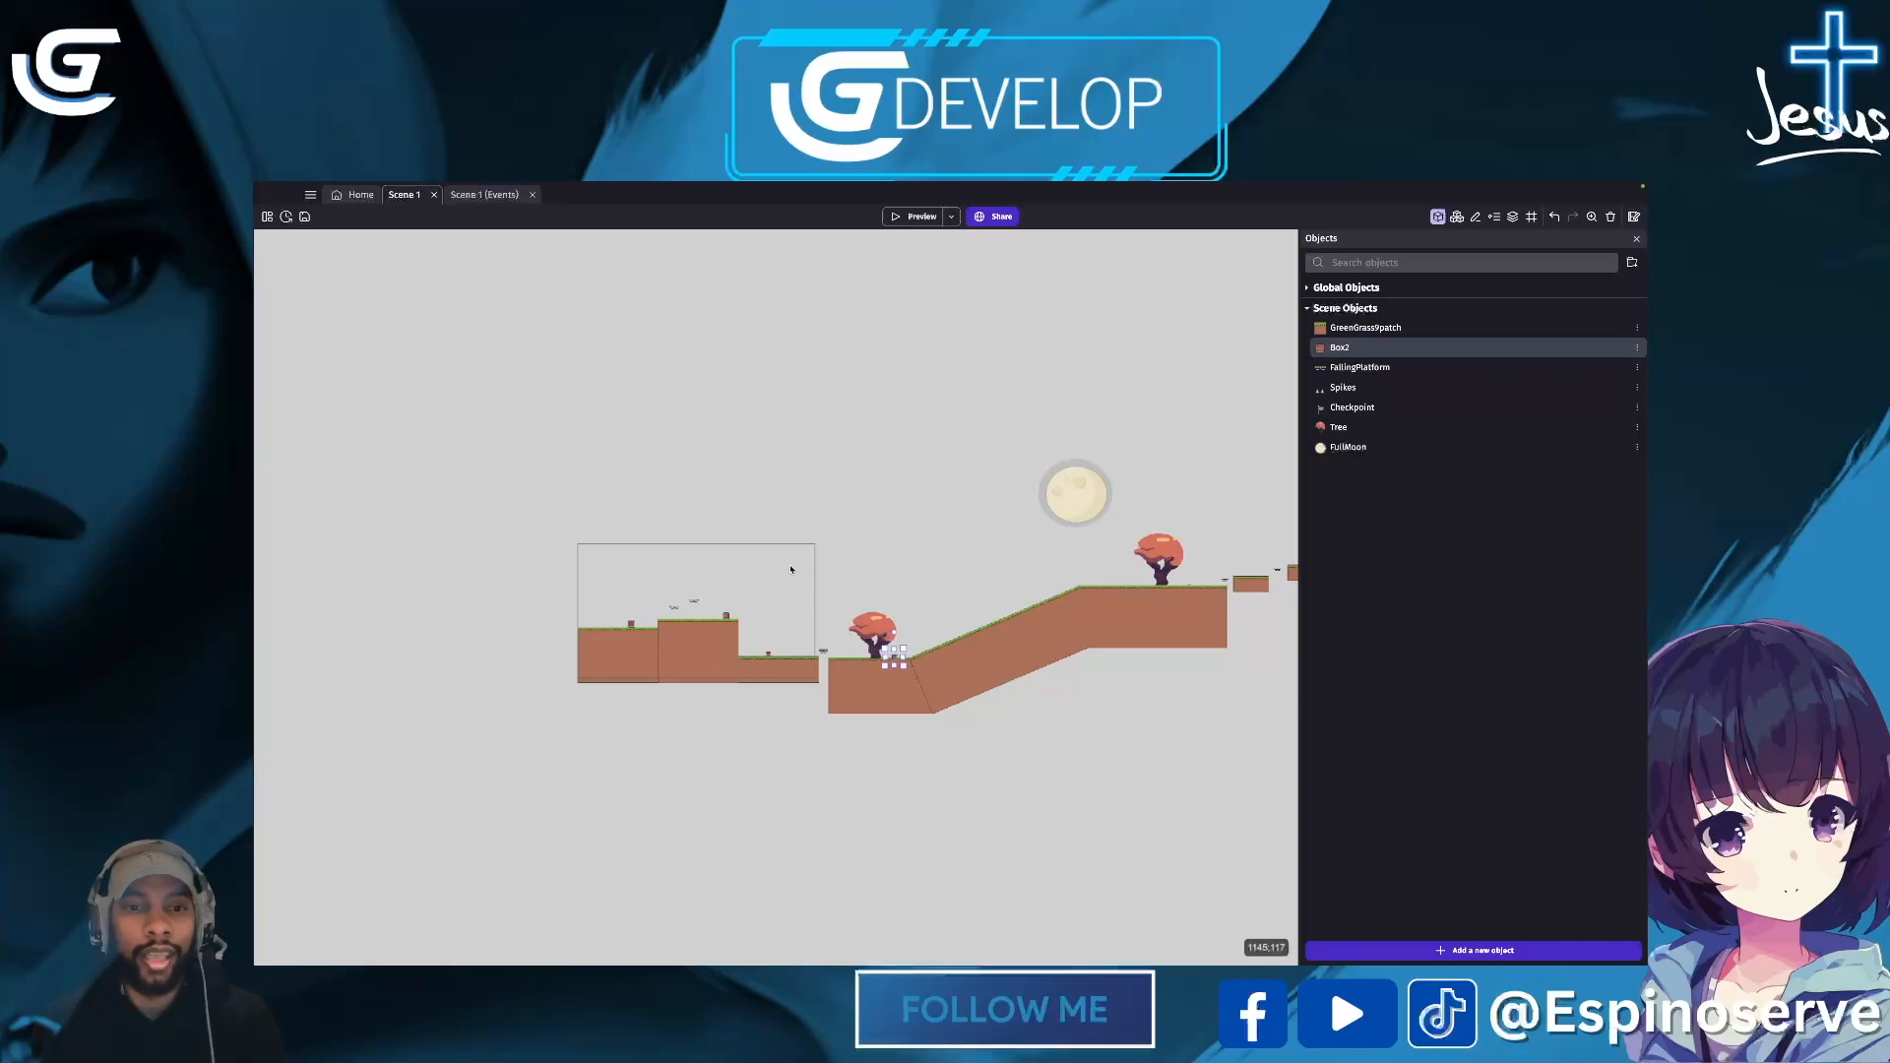
- Duplicate the first grass block as a tall wall before the level's start, aligning its base with the neighbouring terrain
click(612, 672)
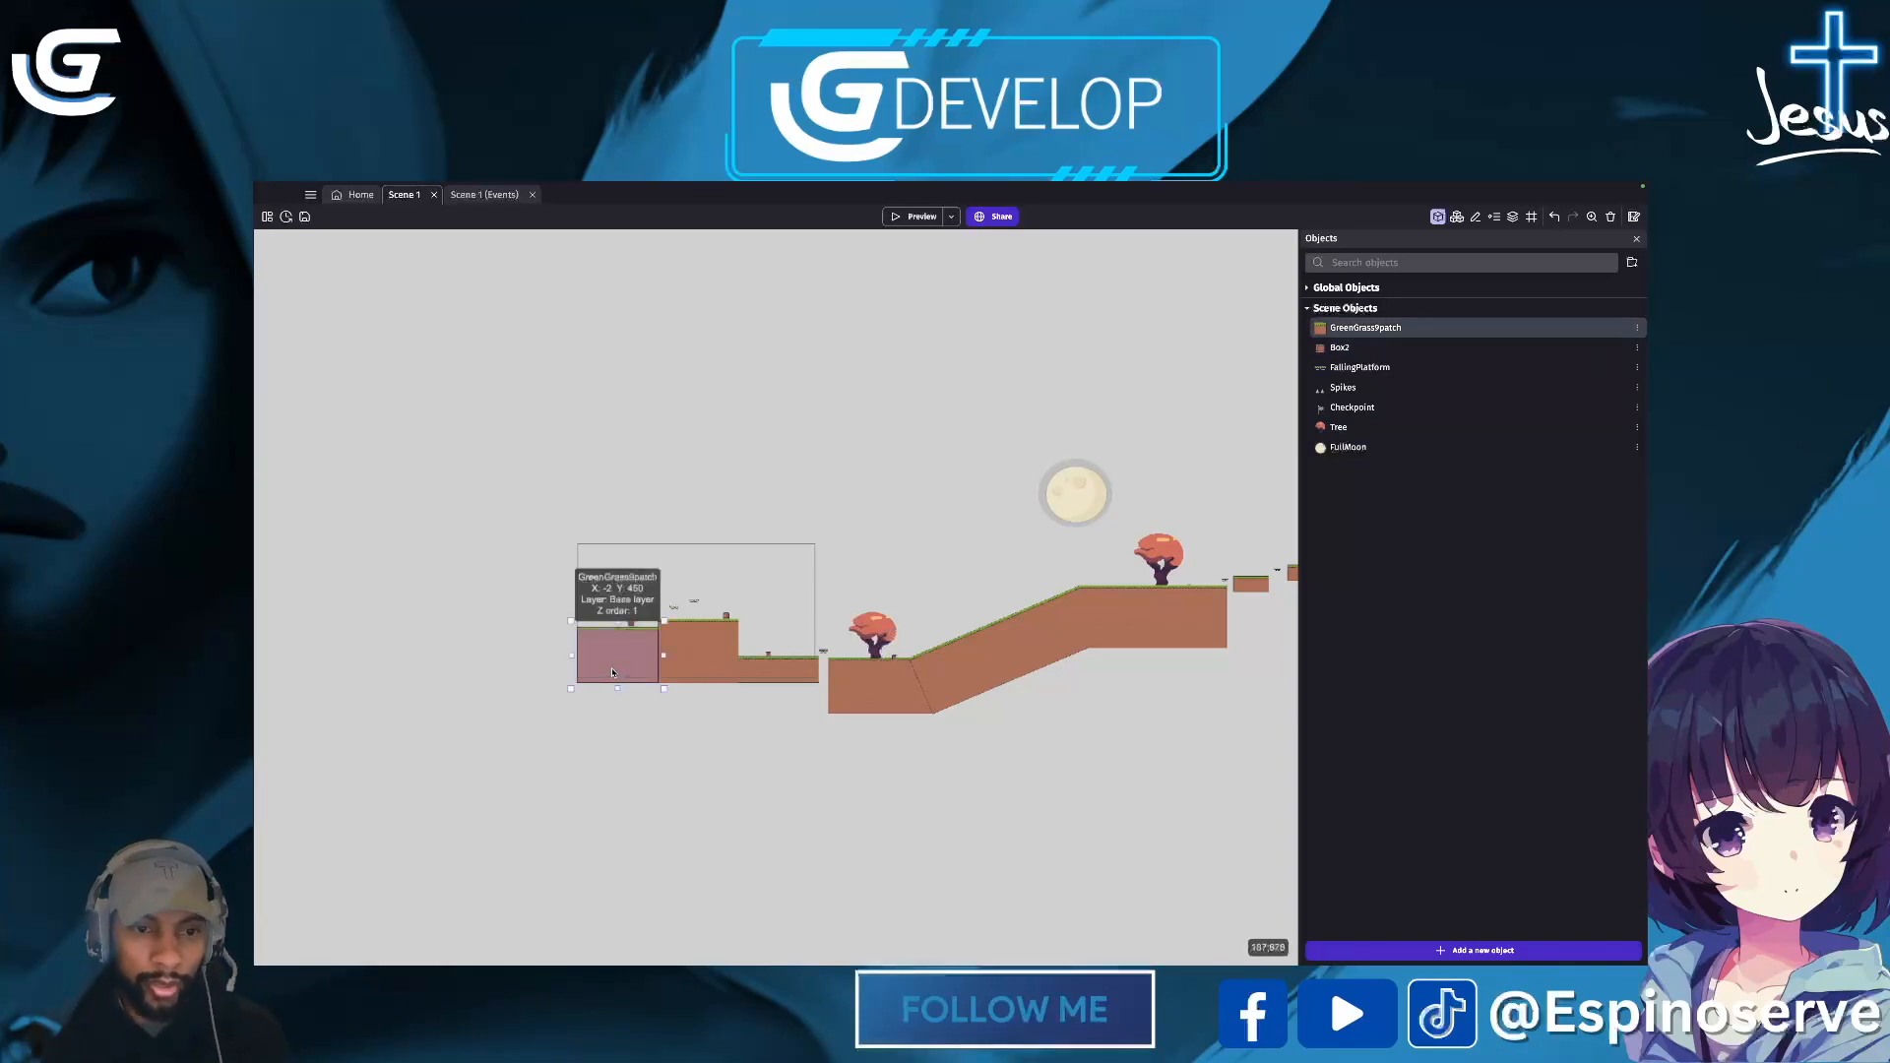
drag(612, 672, 554, 538)
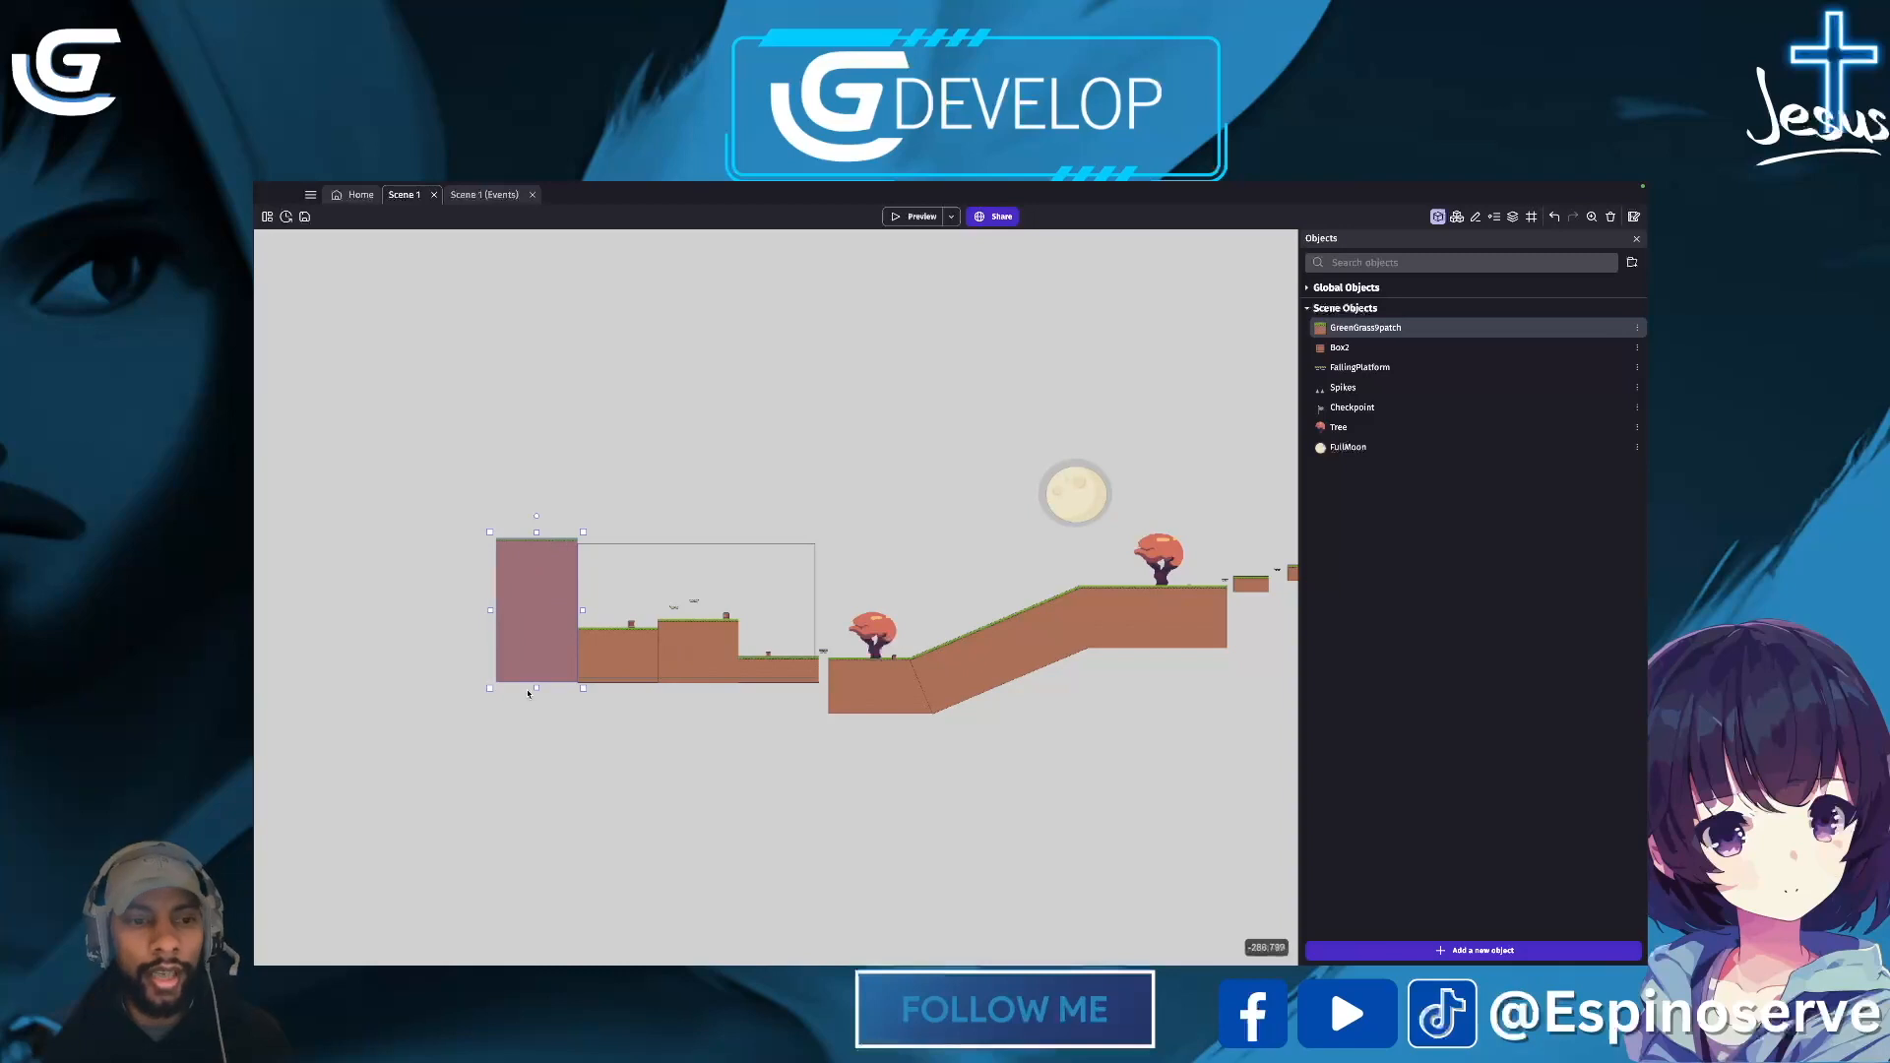
drag(539, 688, 536, 690)
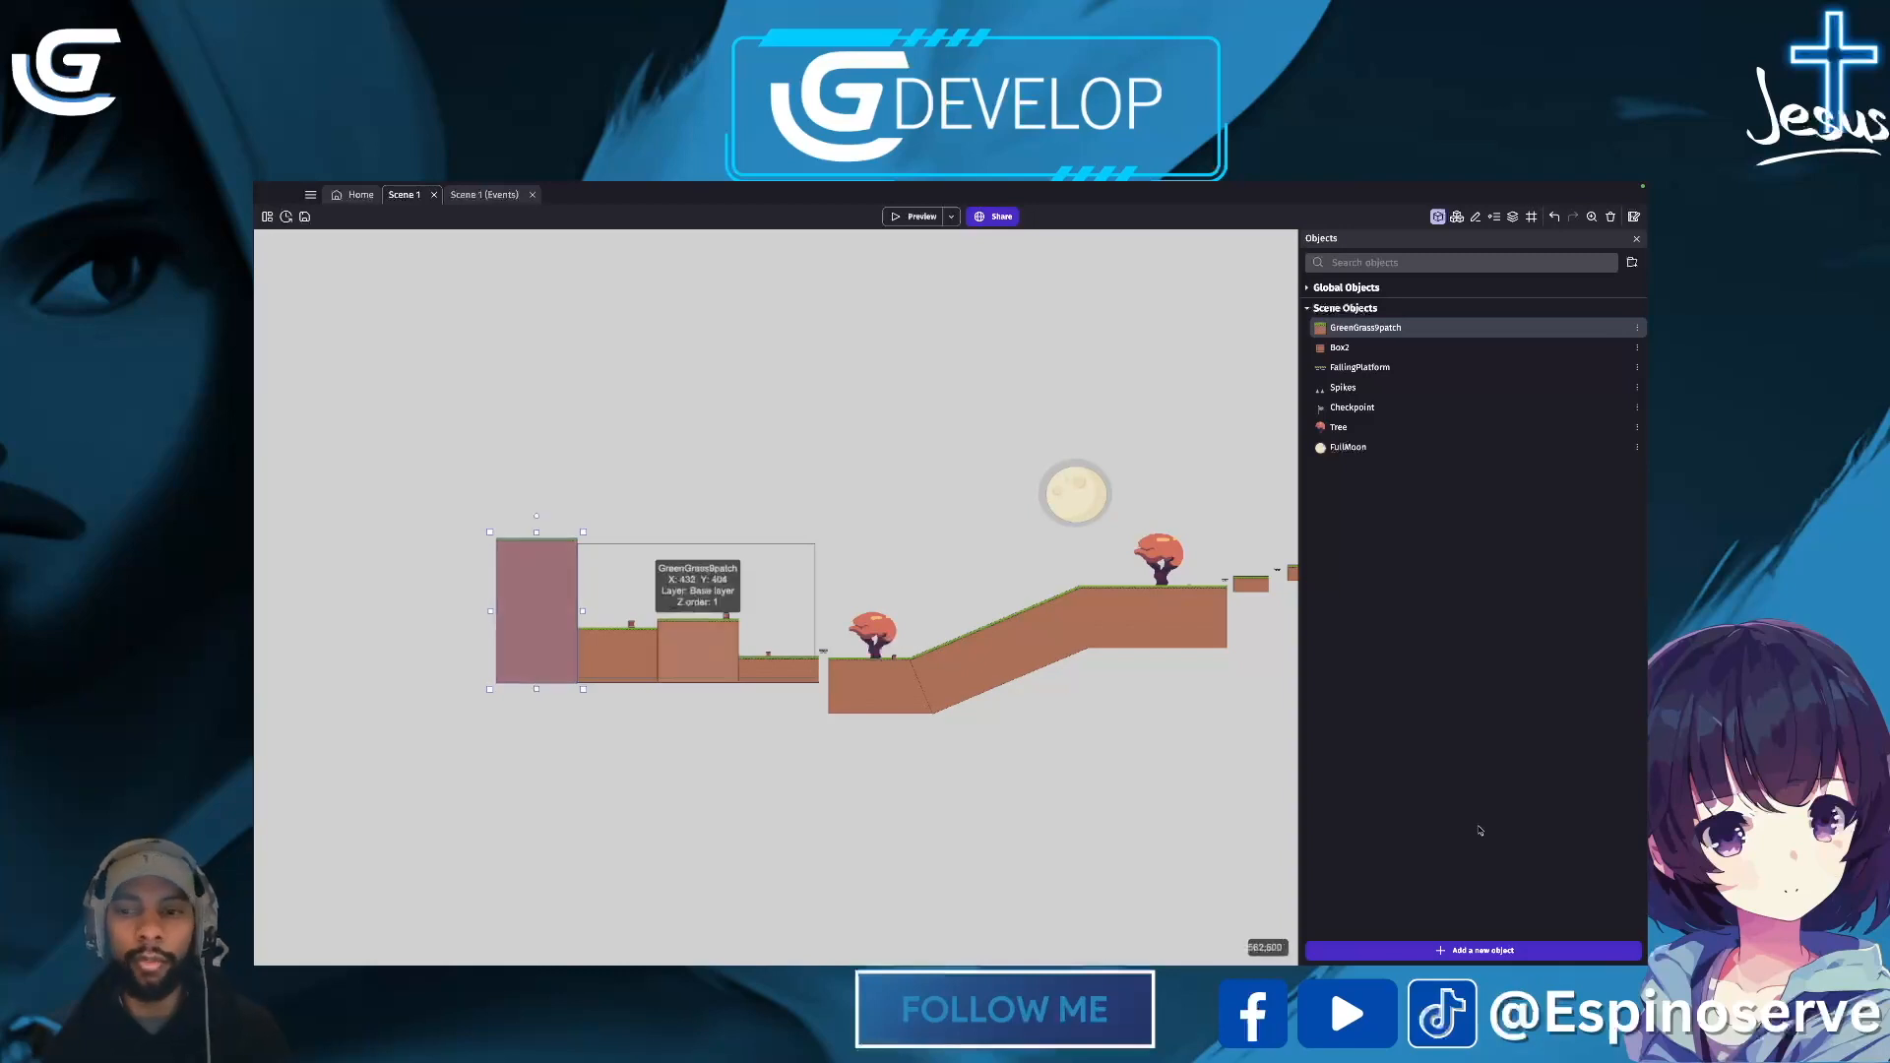
click(1472, 949)
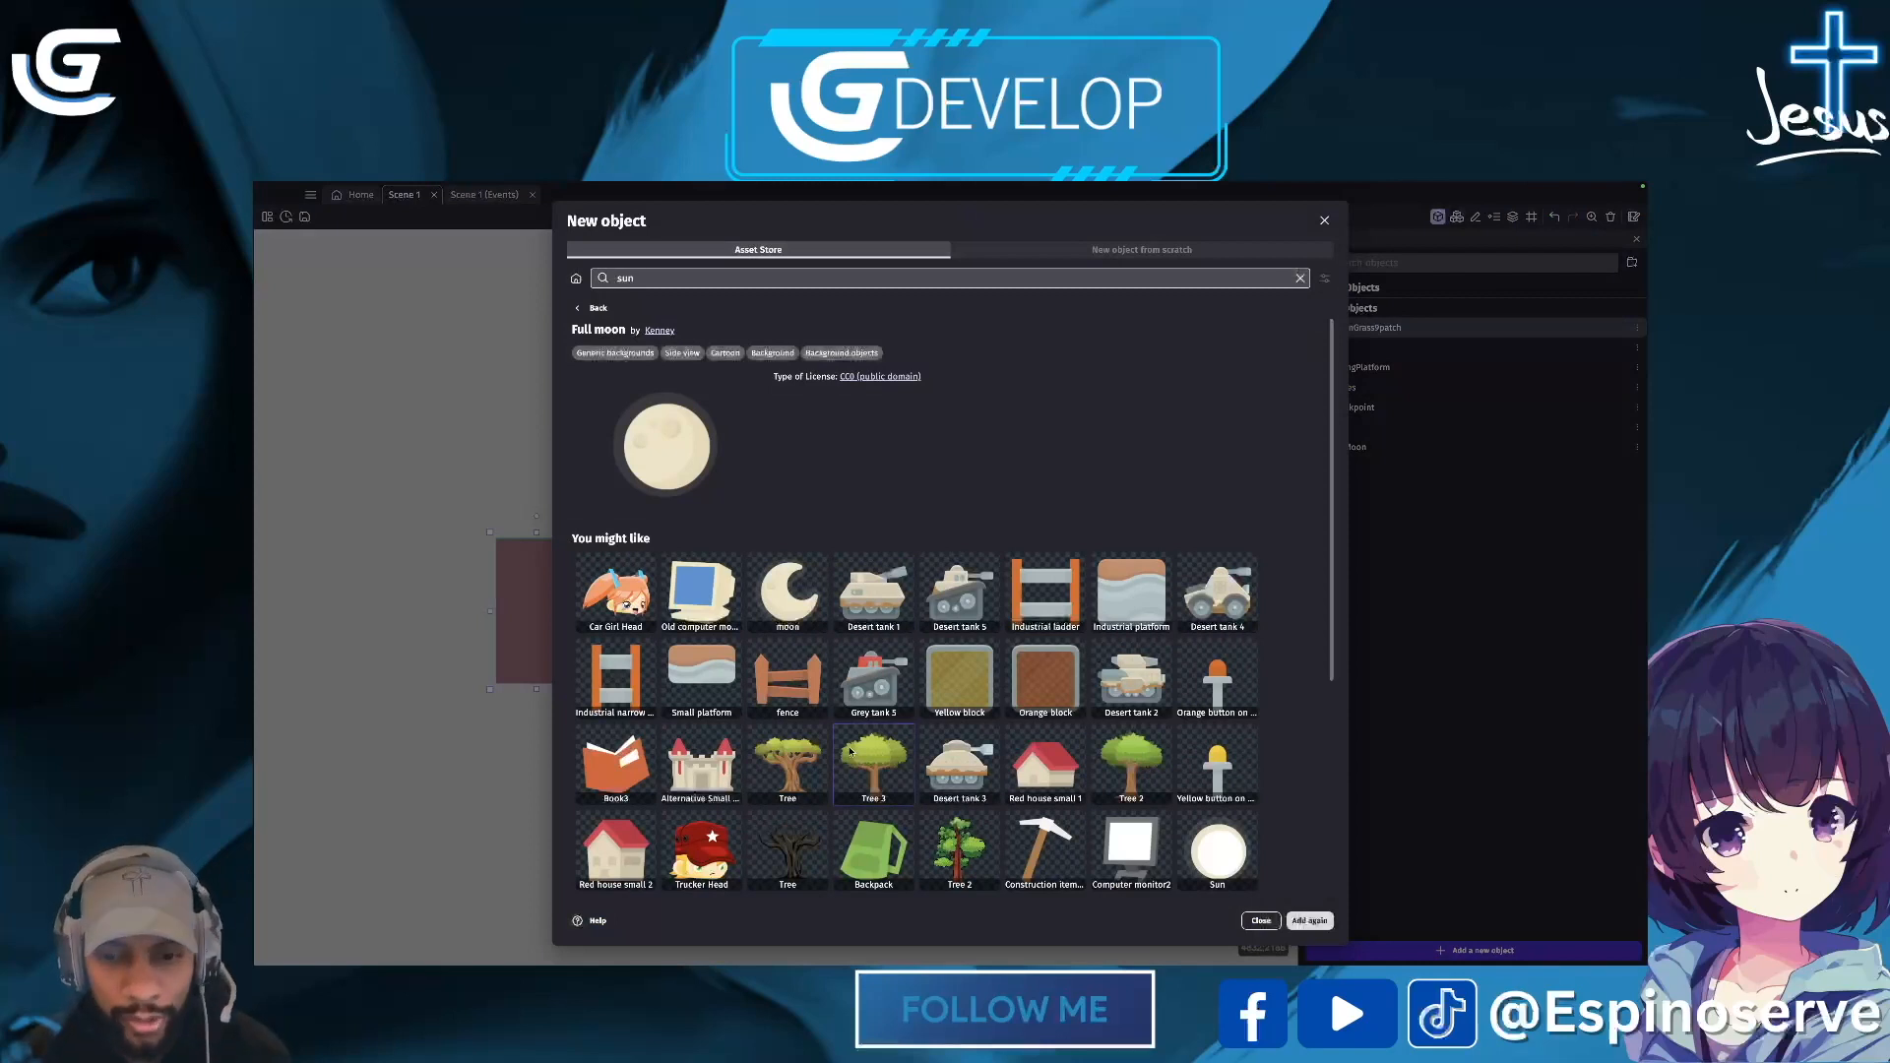
scroll(887, 753, down, 3)
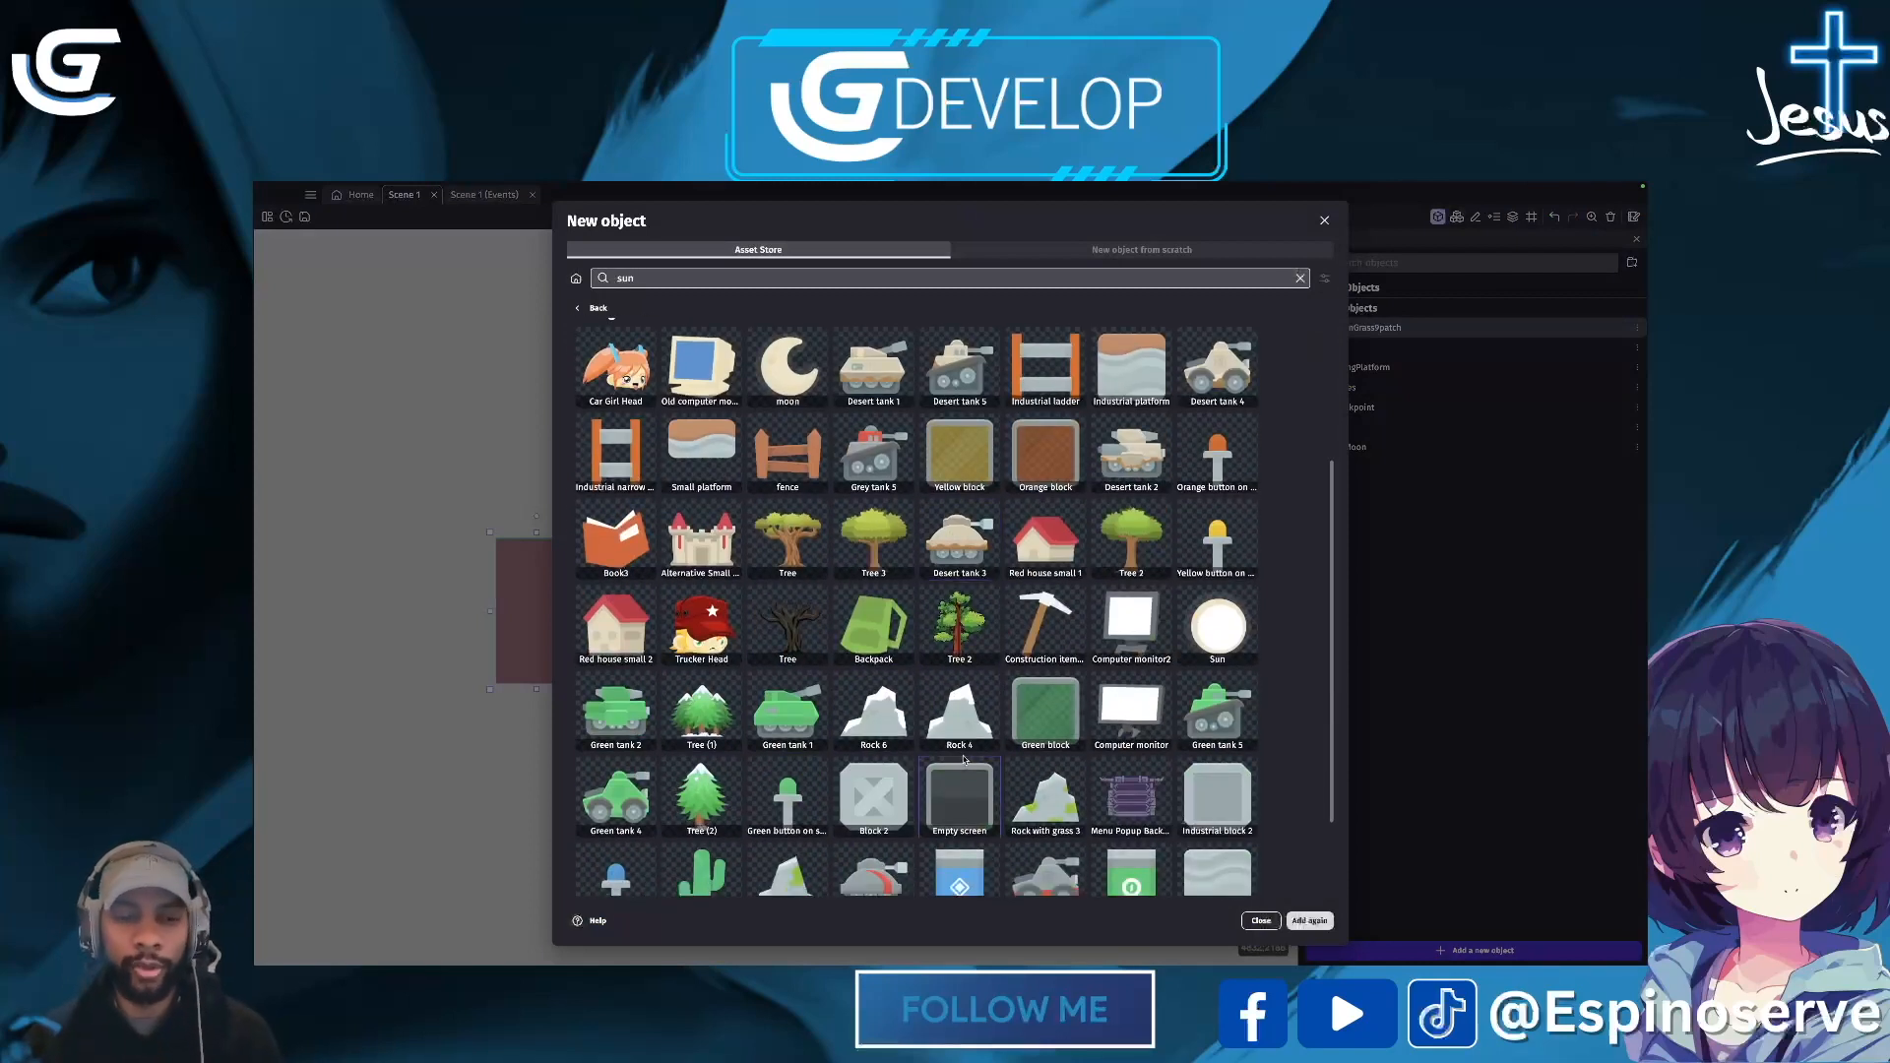
click(1262, 921)
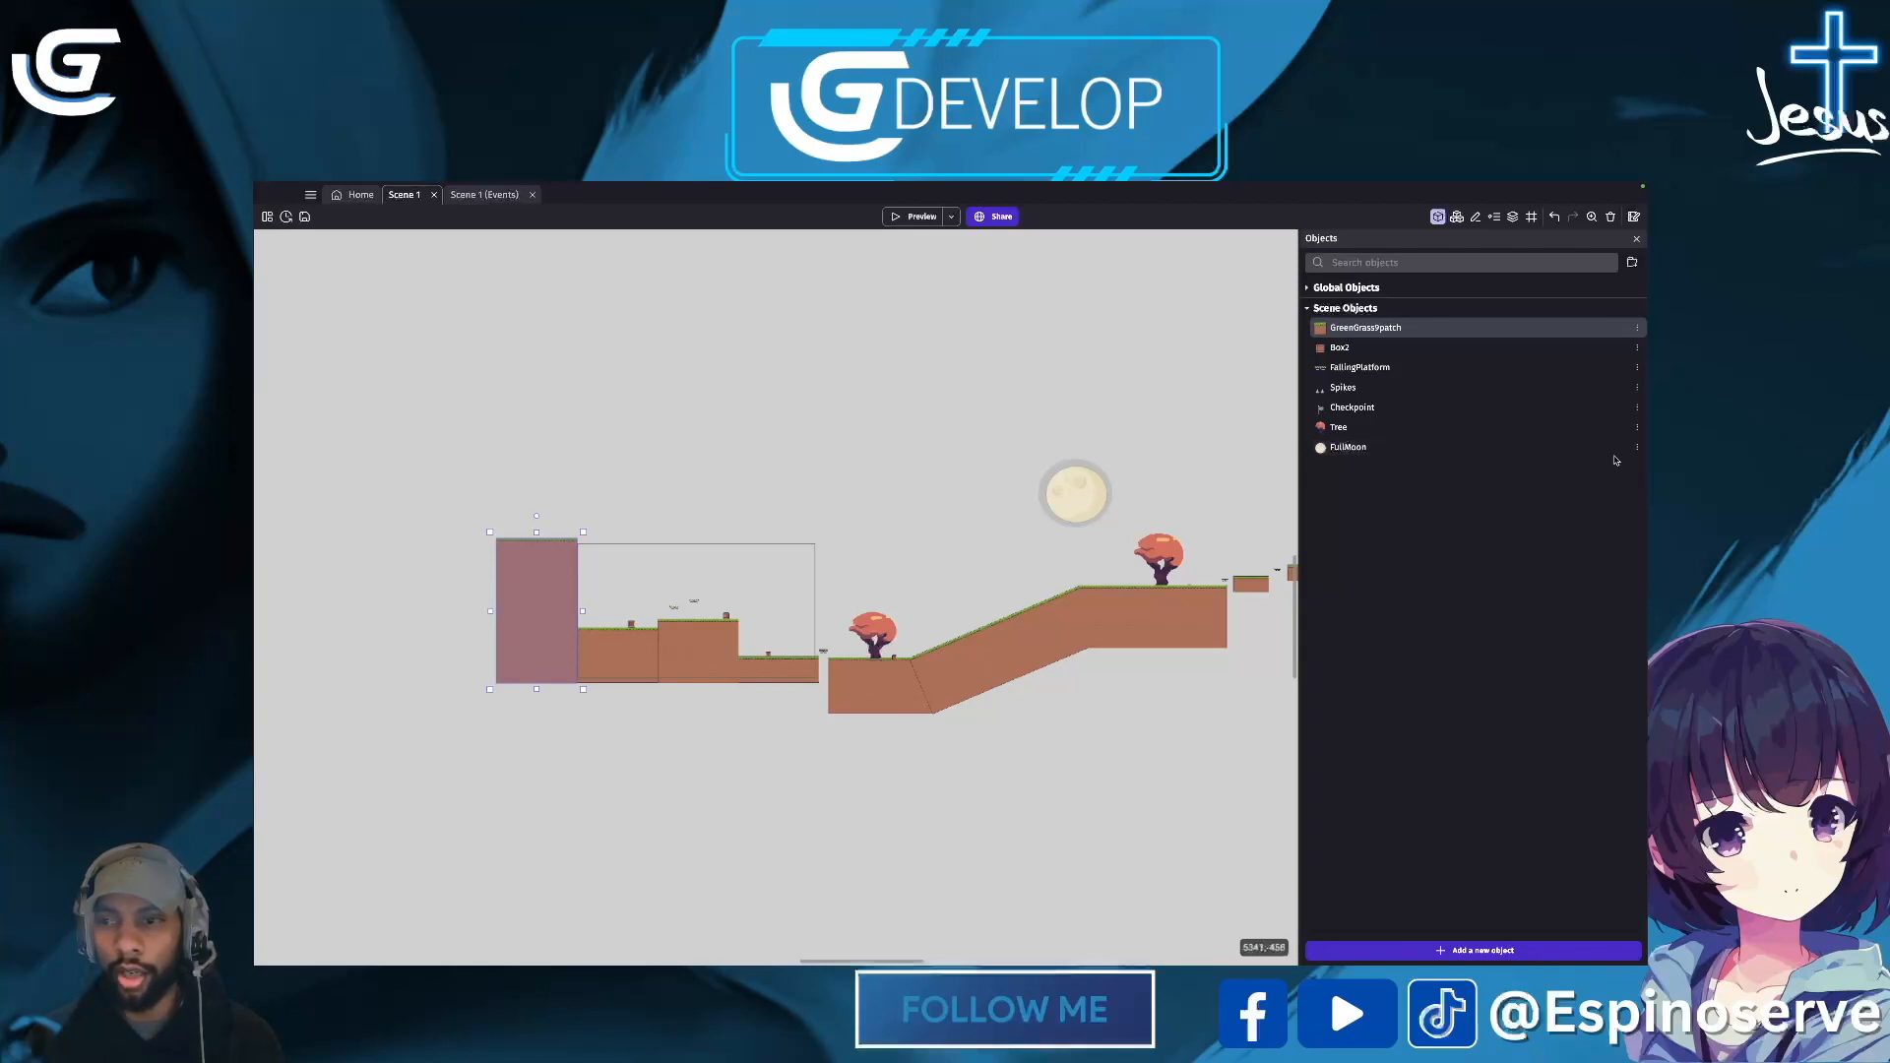
right_click(1490, 449)
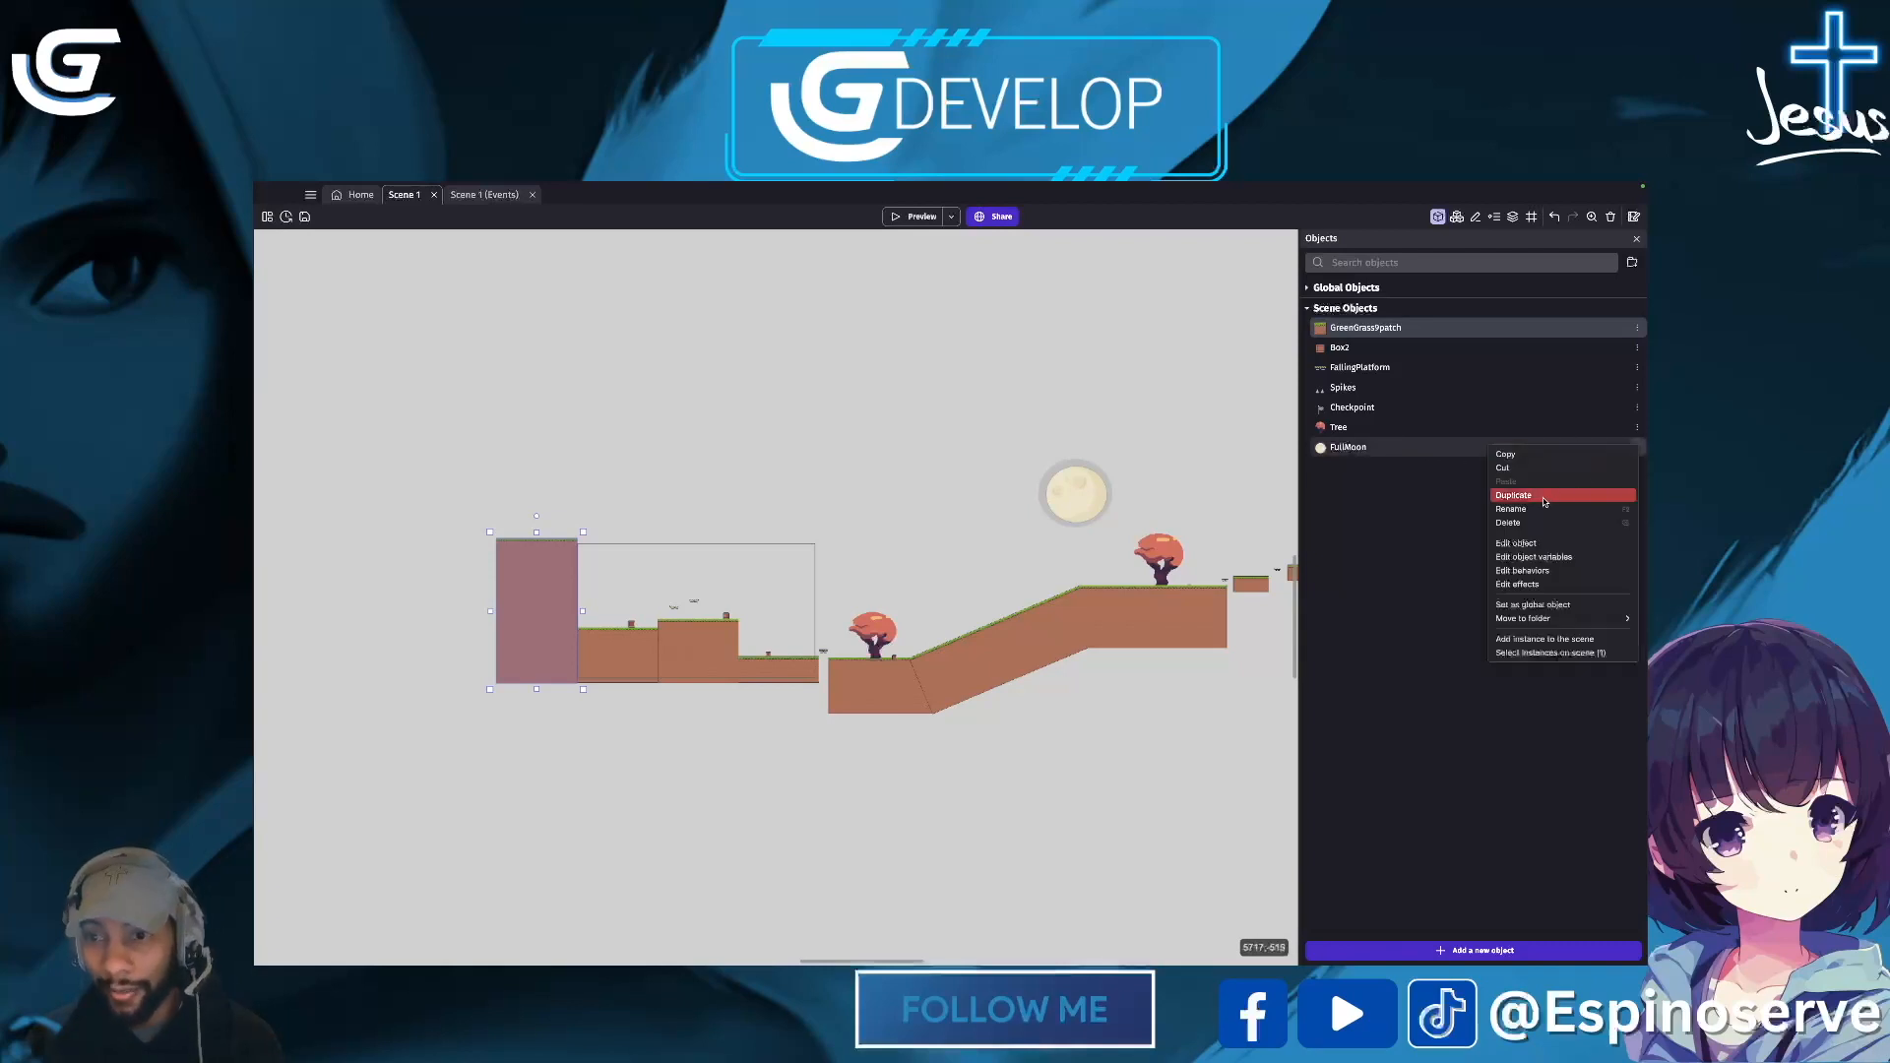
click(1389, 591)
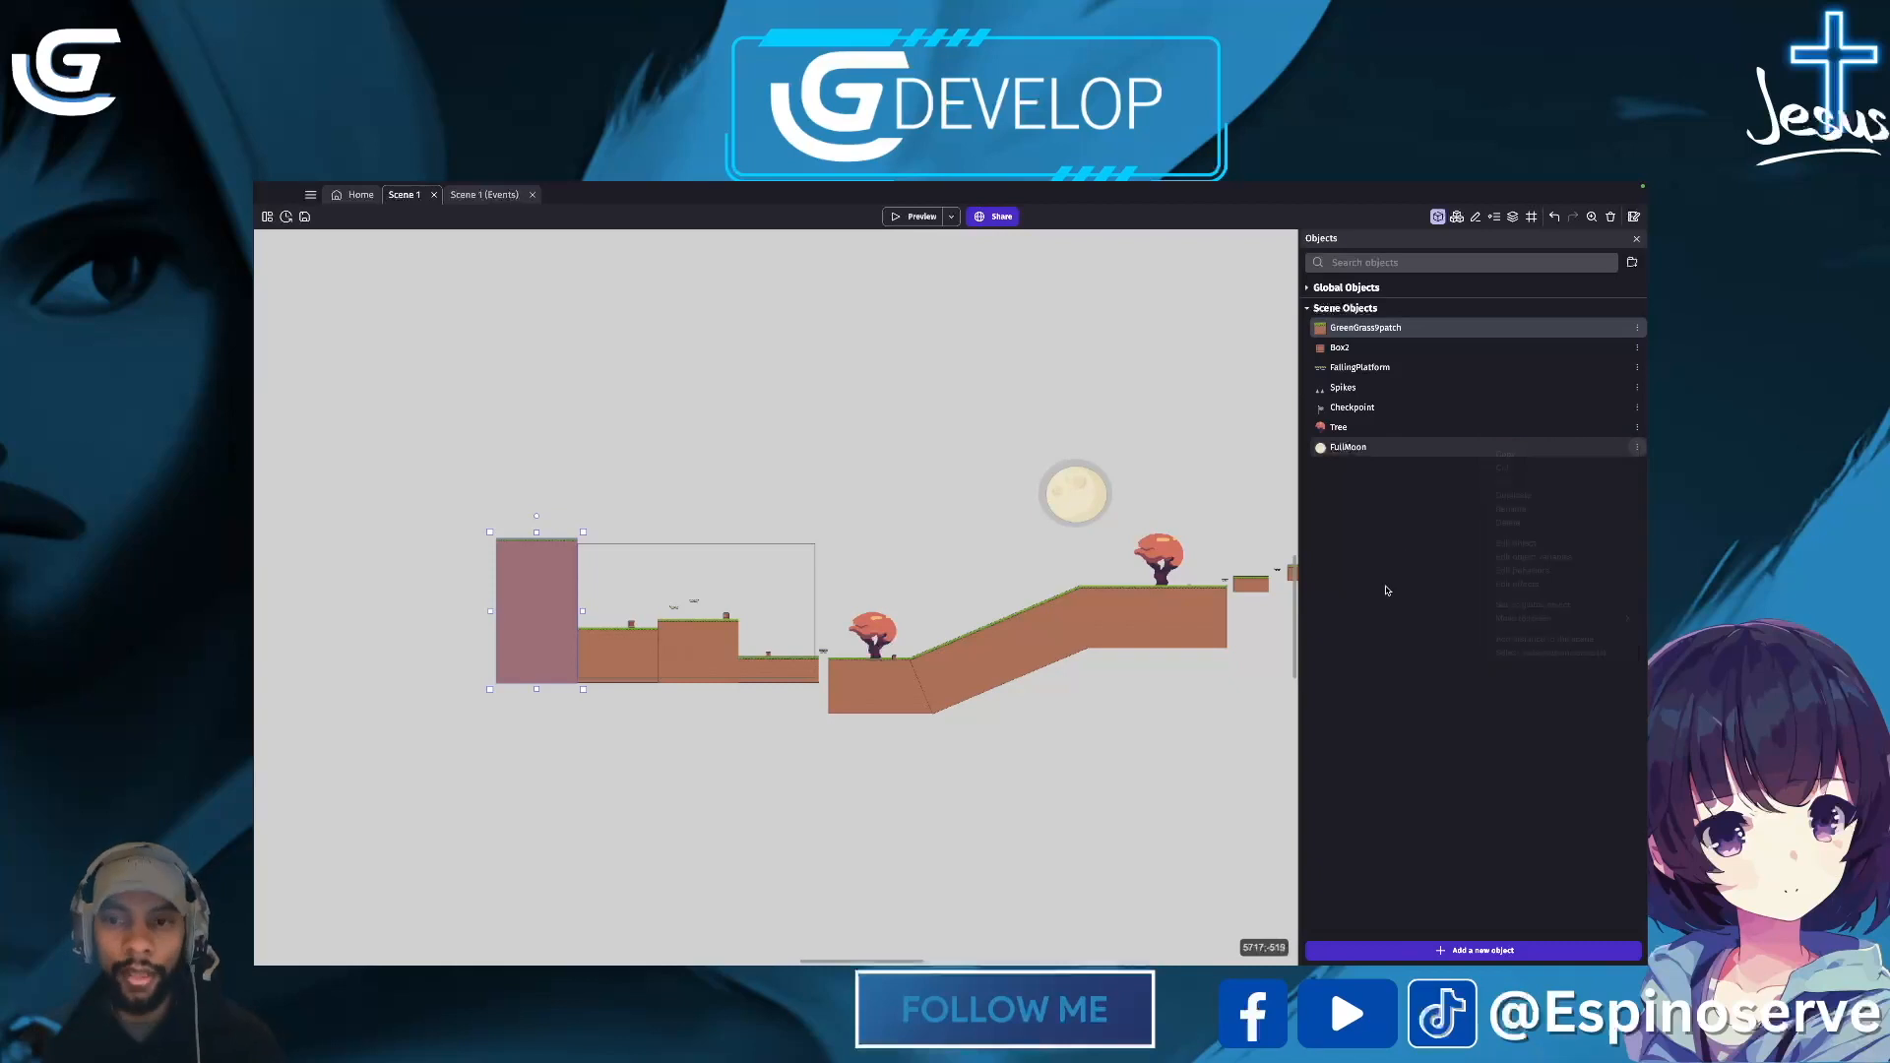